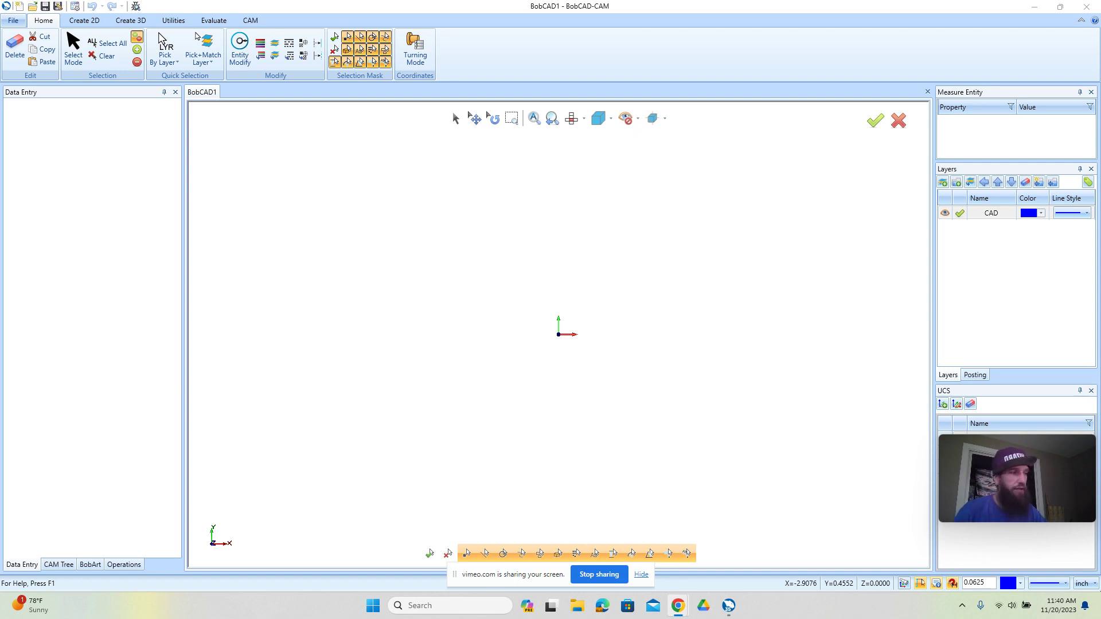
left_click(536, 390)
scroll(537, 389, "down", 1)
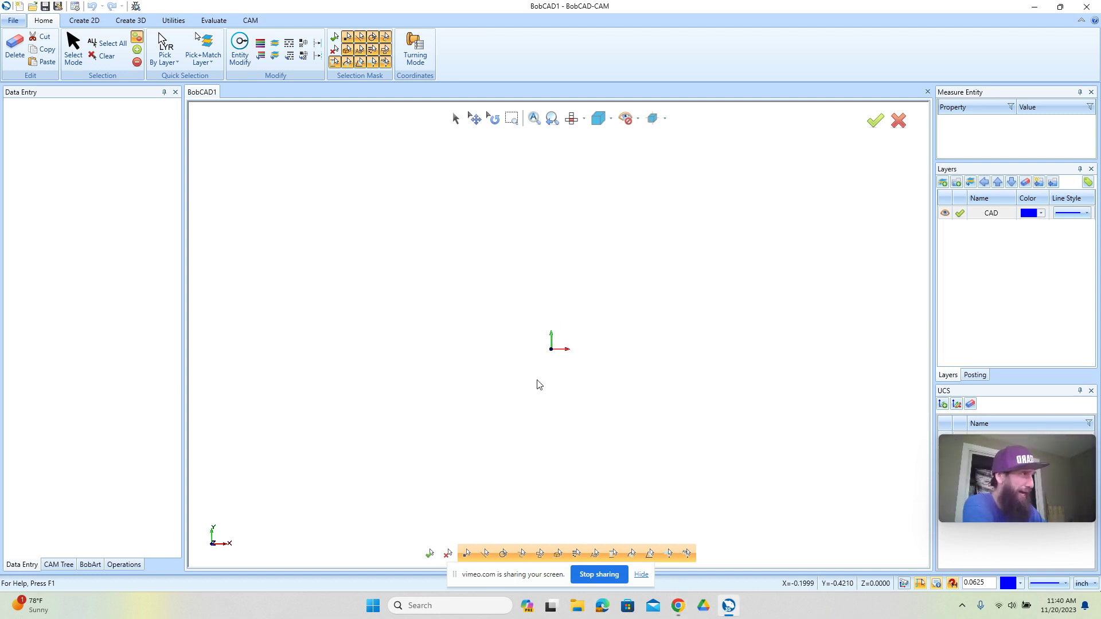
scroll(545, 388, "up", 2)
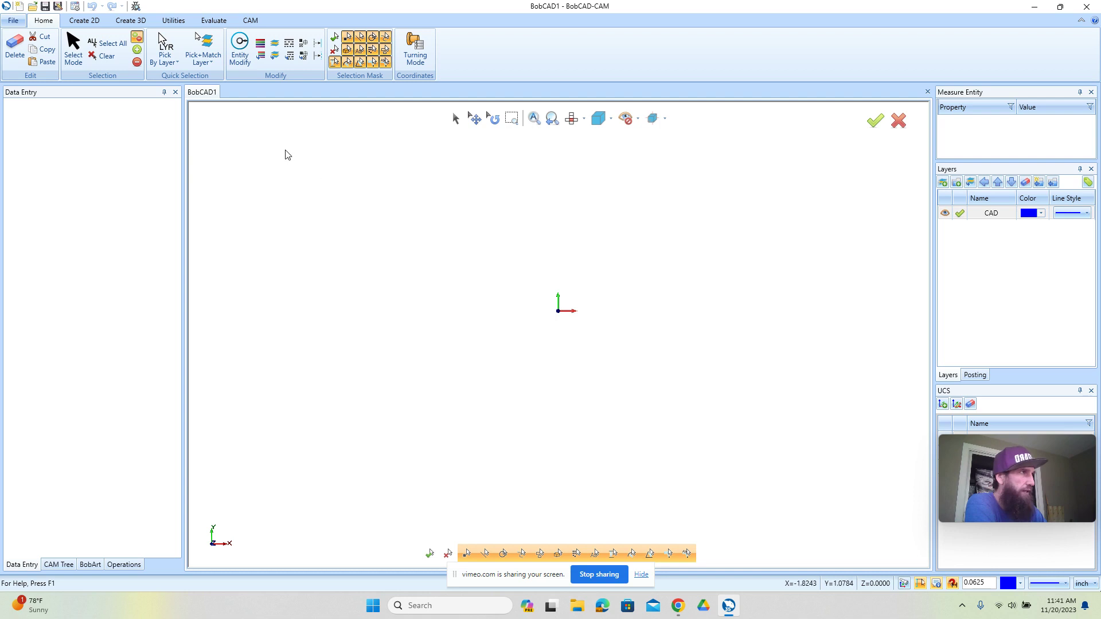
Draw a rectangle with length and width 10 inches, centred on the origin with square corners.
left_click(92, 22)
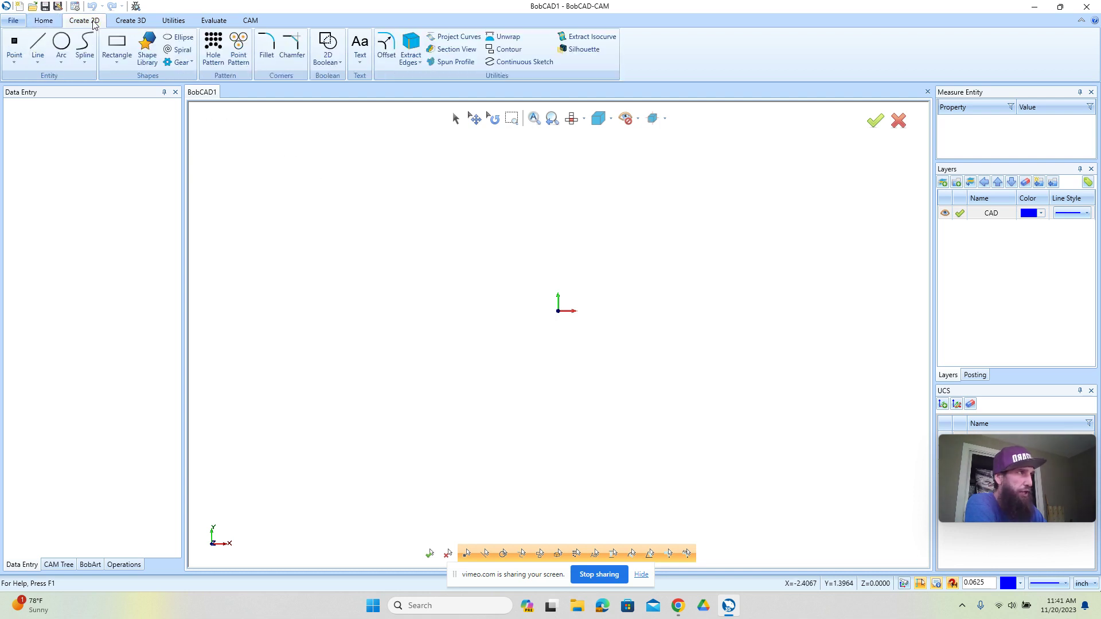
left_click(117, 45)
left_click(115, 189)
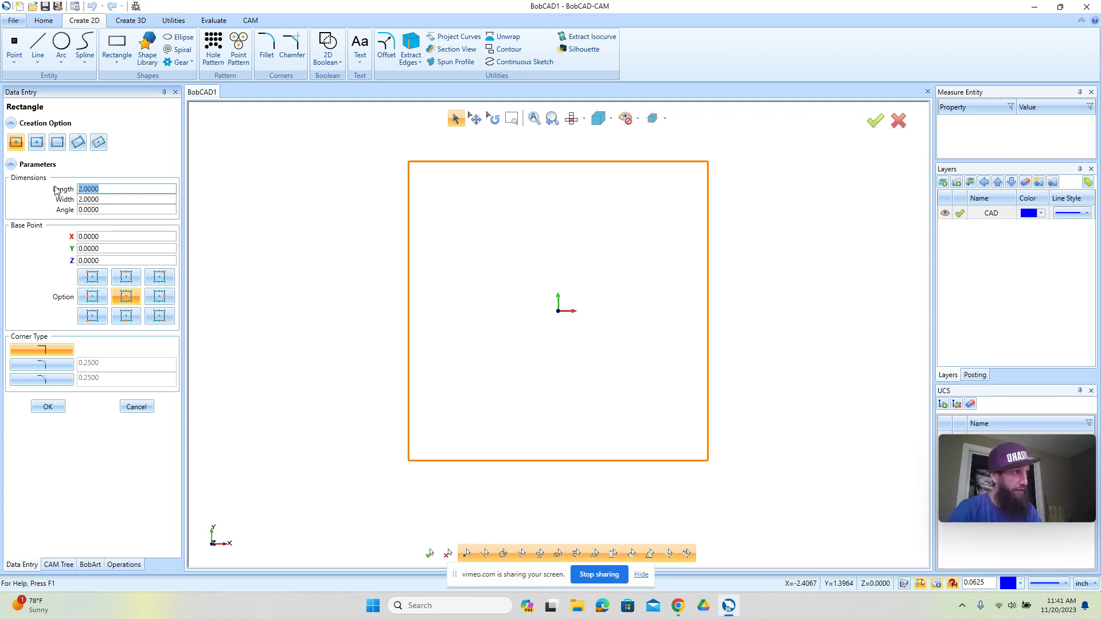
type("2")
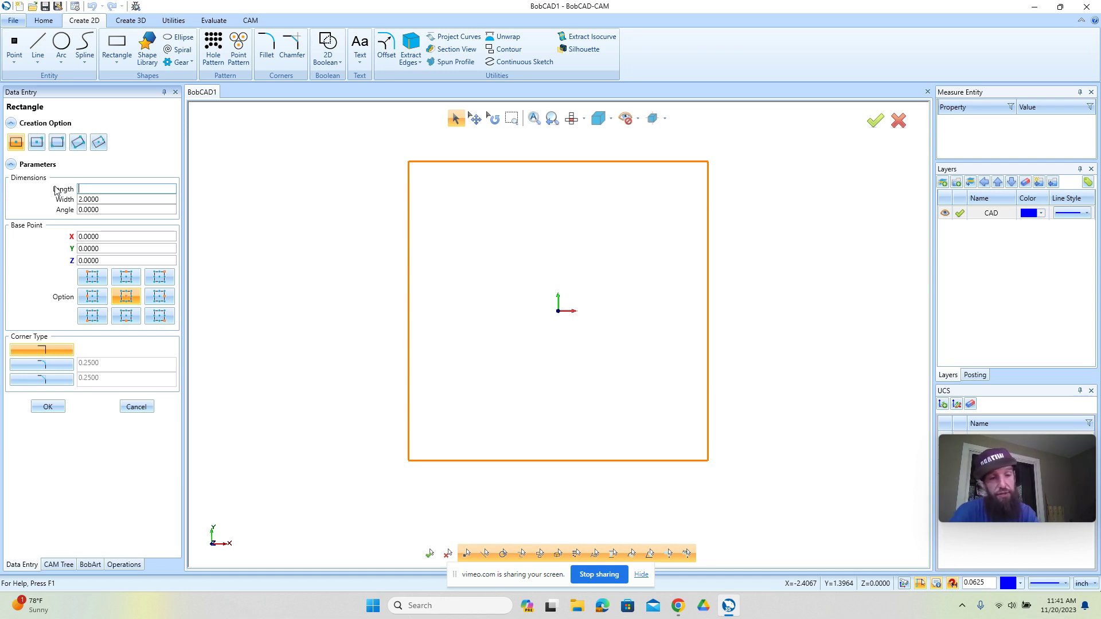
key("Tab")
type("10")
key("Tab")
left_click(49, 406)
Set up Arial text "A" with a height of 8 and place its bottom centre inside the square, at about X -0.19, Y -3.75.
scroll(534, 320, "down", 2)
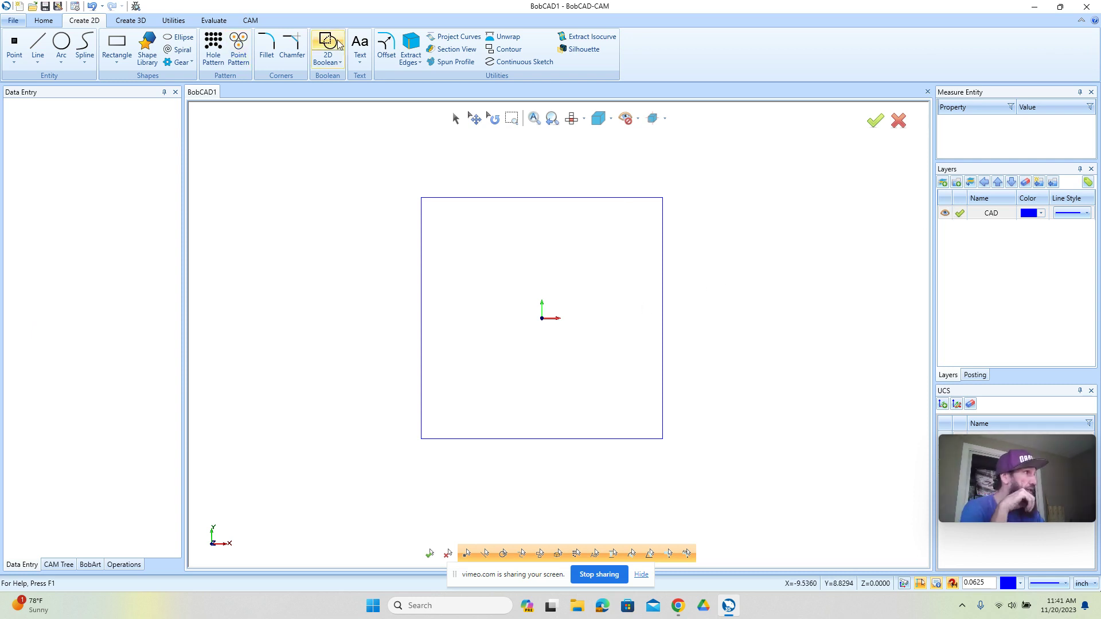
left_click(362, 43)
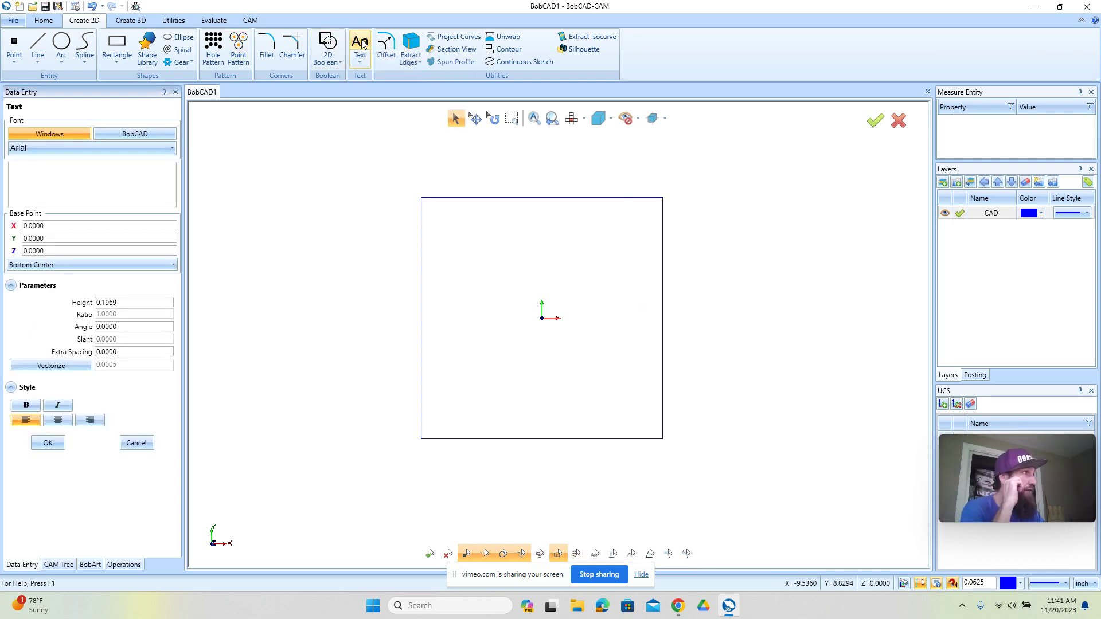
left_click(77, 185)
type("A")
left_click(130, 302)
type("8")
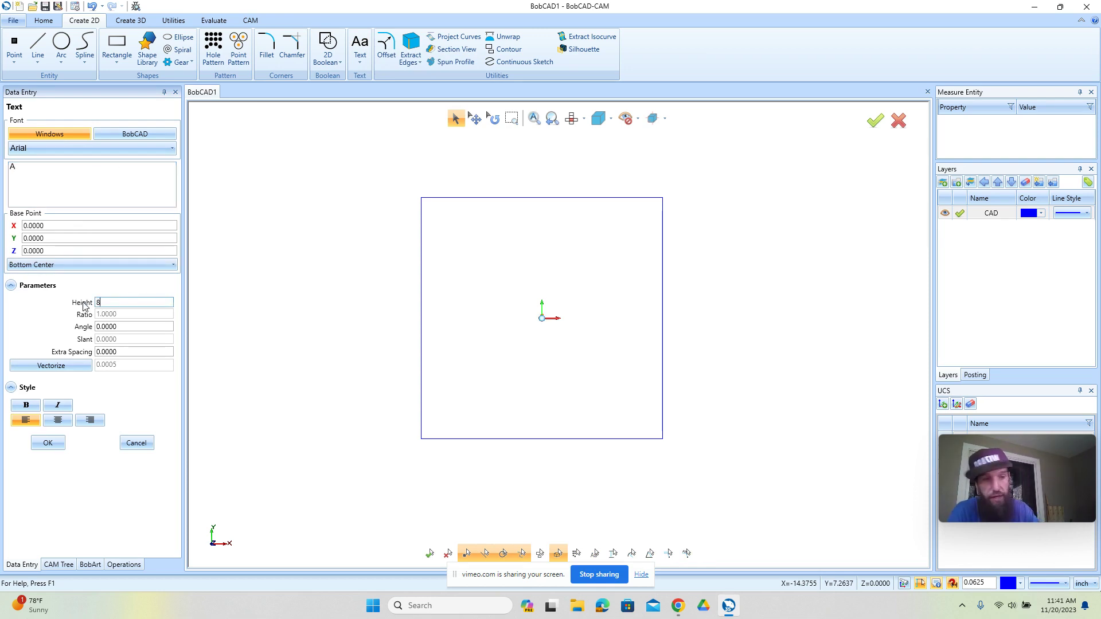
key("Tab")
left_click(544, 313)
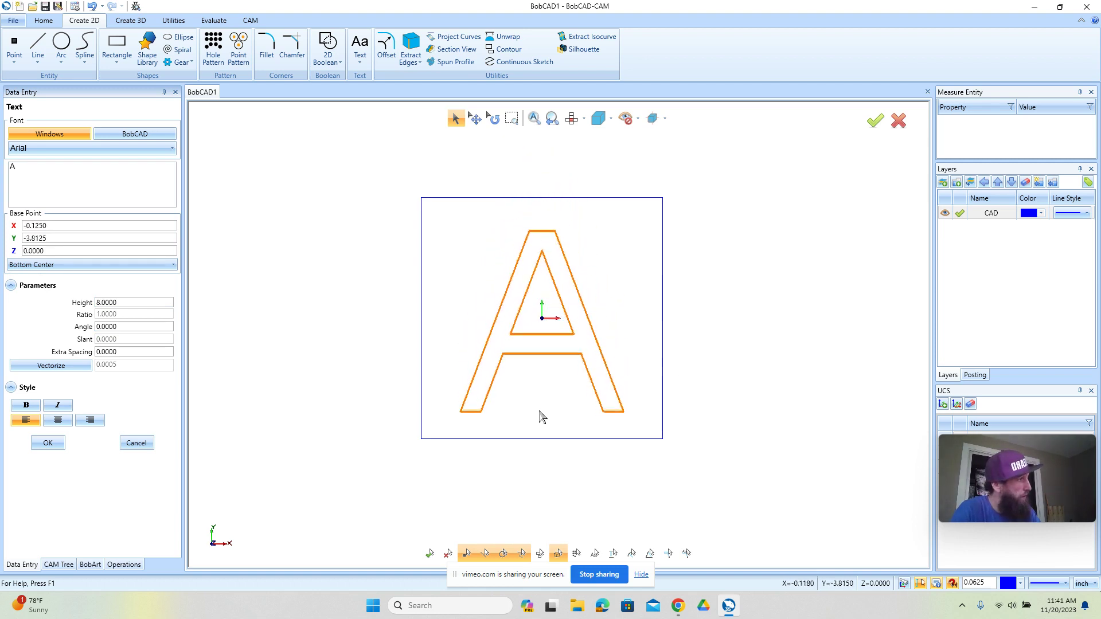
left_click(538, 412)
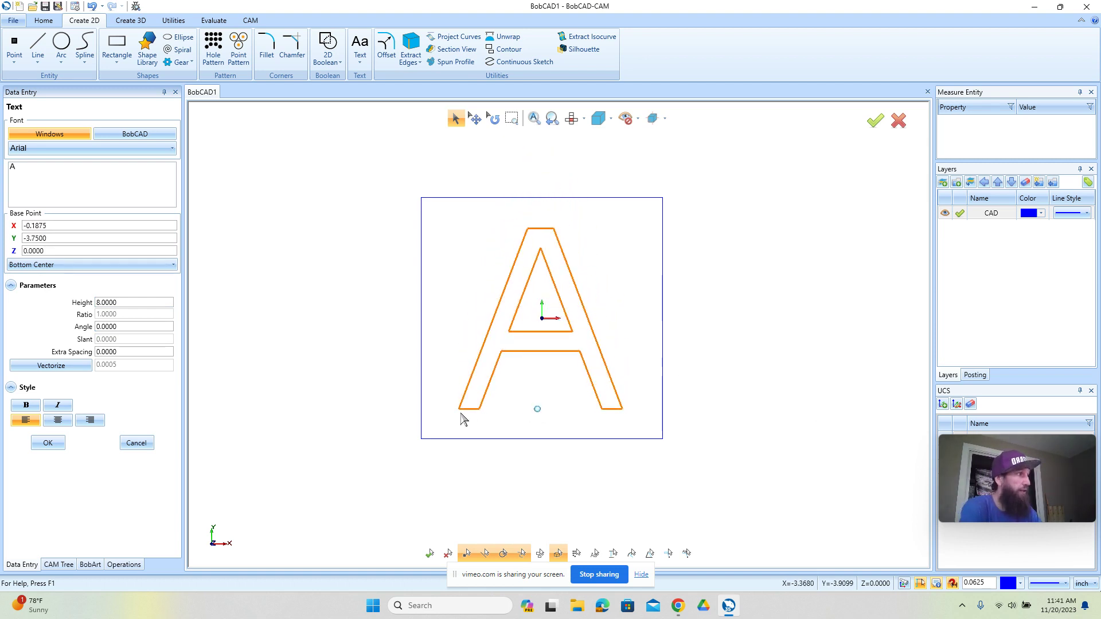
Make the letter A bold, reposition it centrally at about Y -3.56, and finish the text.
left_click(26, 405)
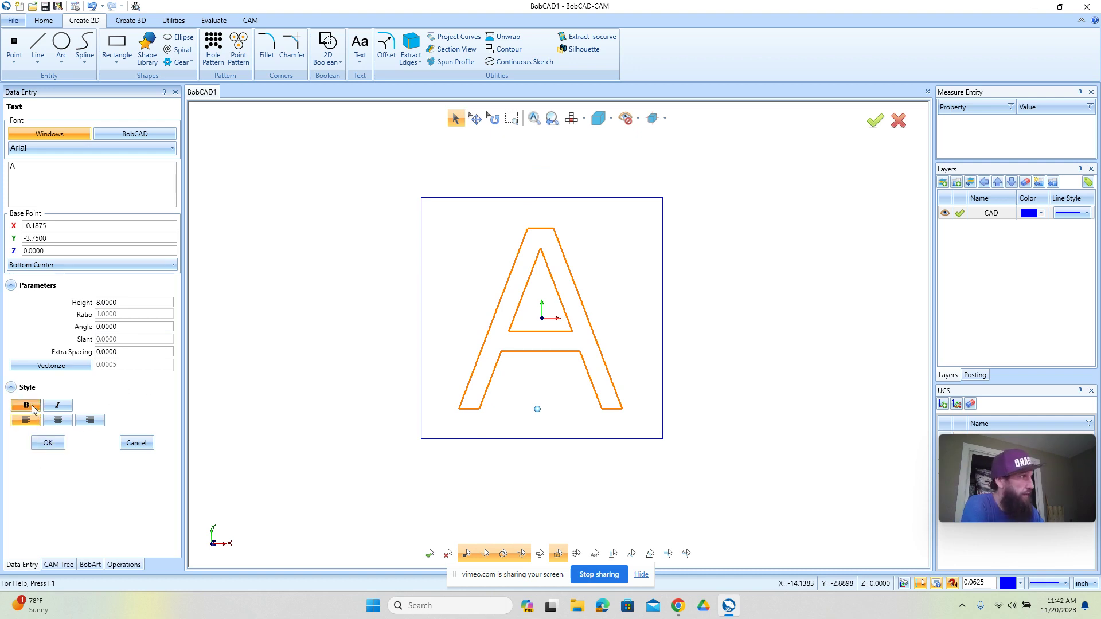
left_click(552, 406)
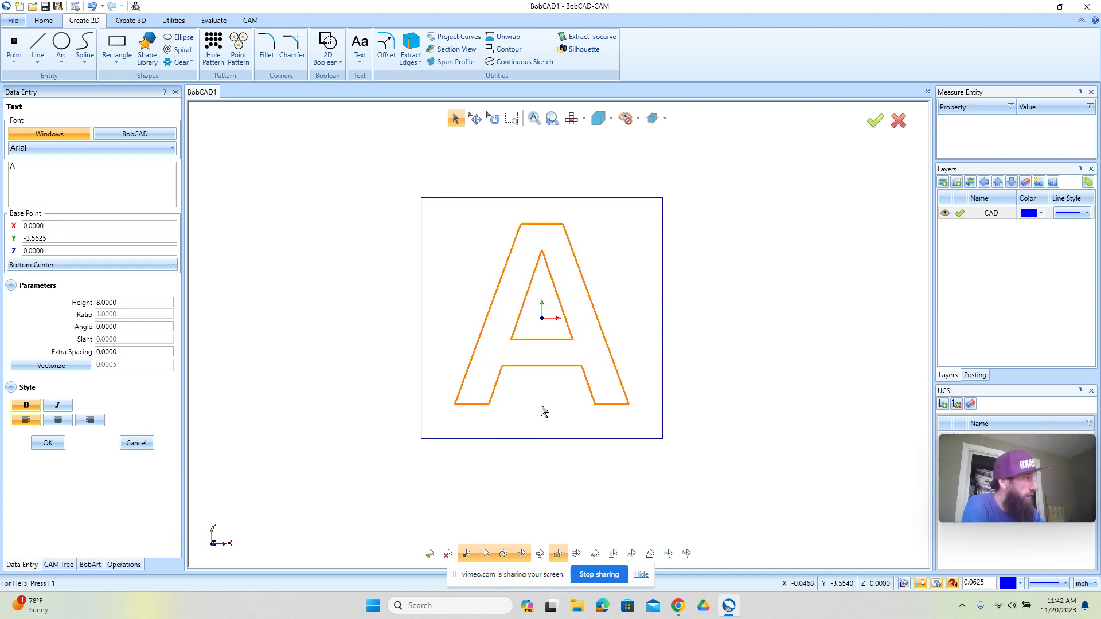
left_click(46, 443)
left_click(136, 444)
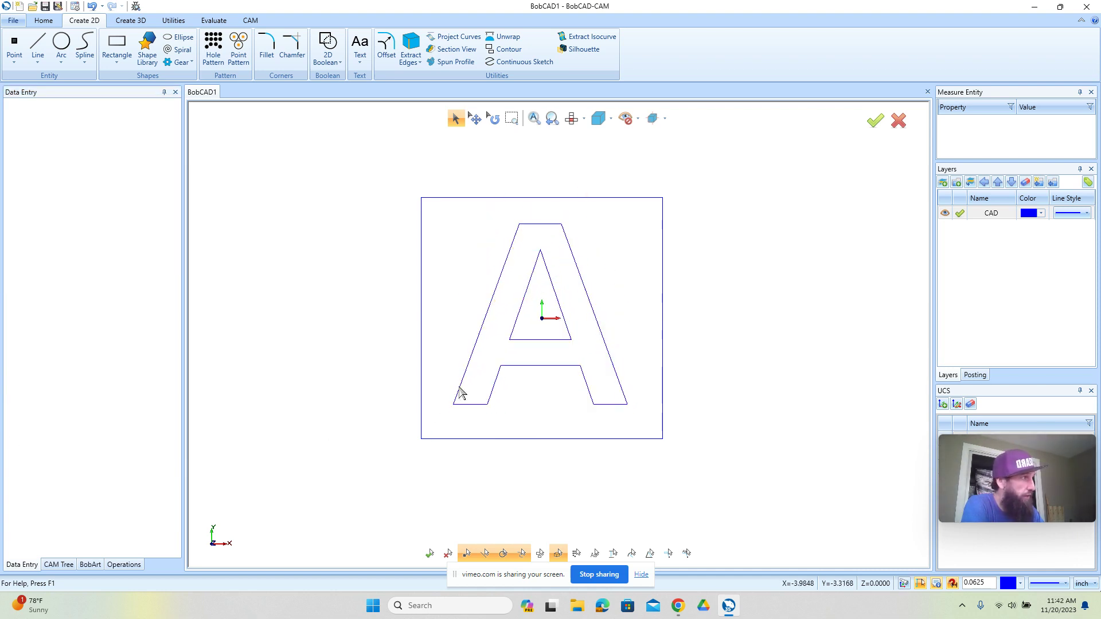
Add a new layer for the solid geometry.
right_click(799, 239)
left_click(830, 255)
right_click(989, 237)
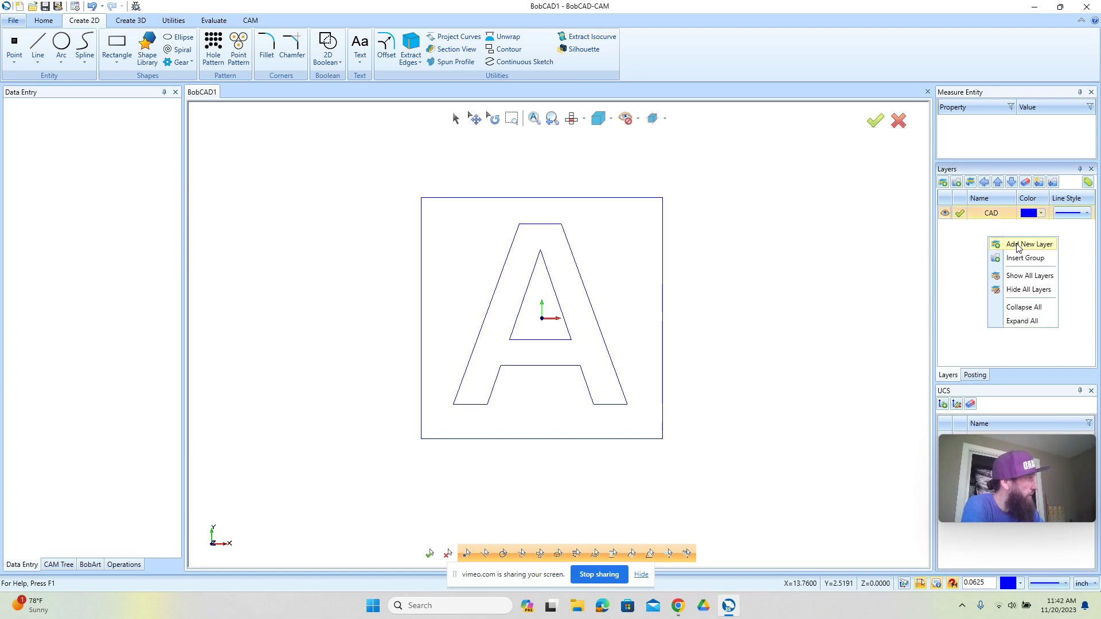
left_click(1012, 245)
Extrude the square outline 0.25 inch downward with caps, using 0 in the positive direction and 0.25 in the other direction.
middle_click_drag(725, 450, 471, 405)
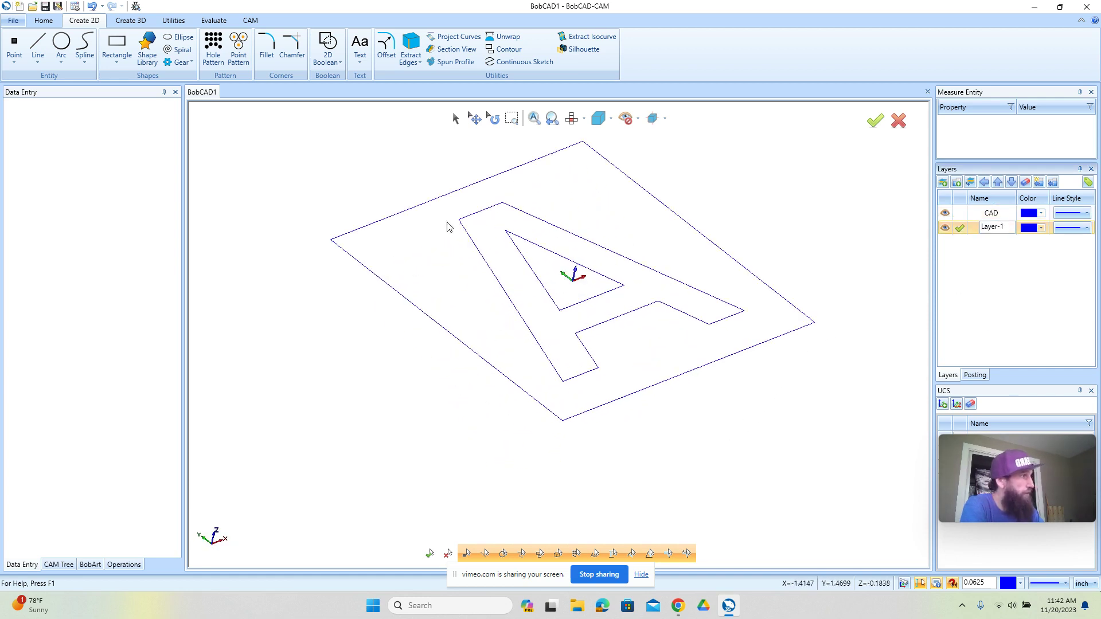
left_click(146, 23)
left_click(176, 37)
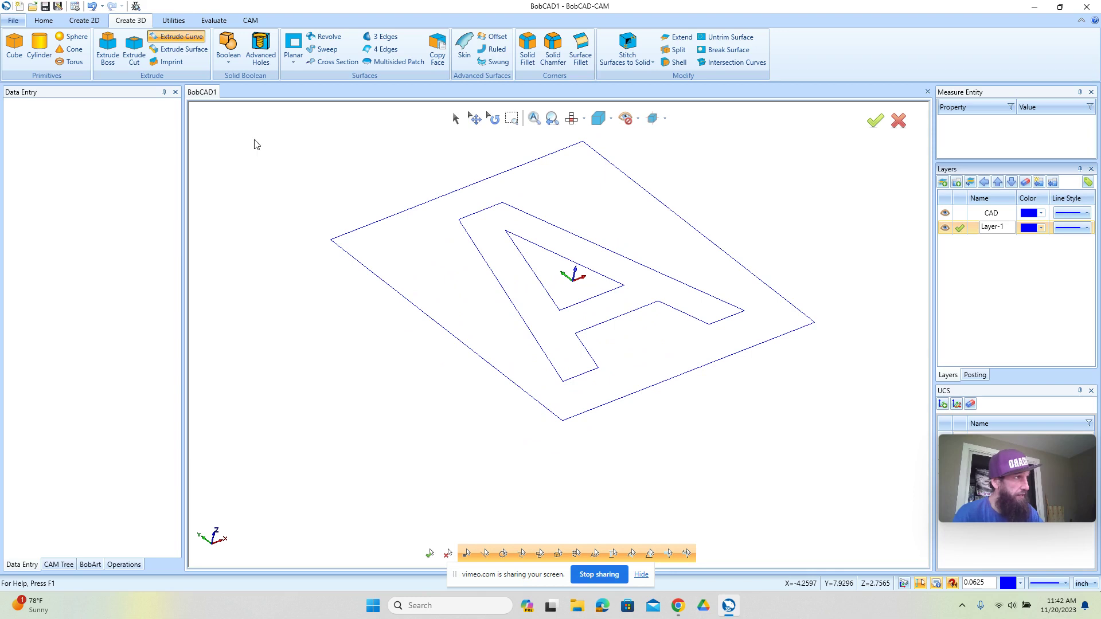
left_click(353, 231)
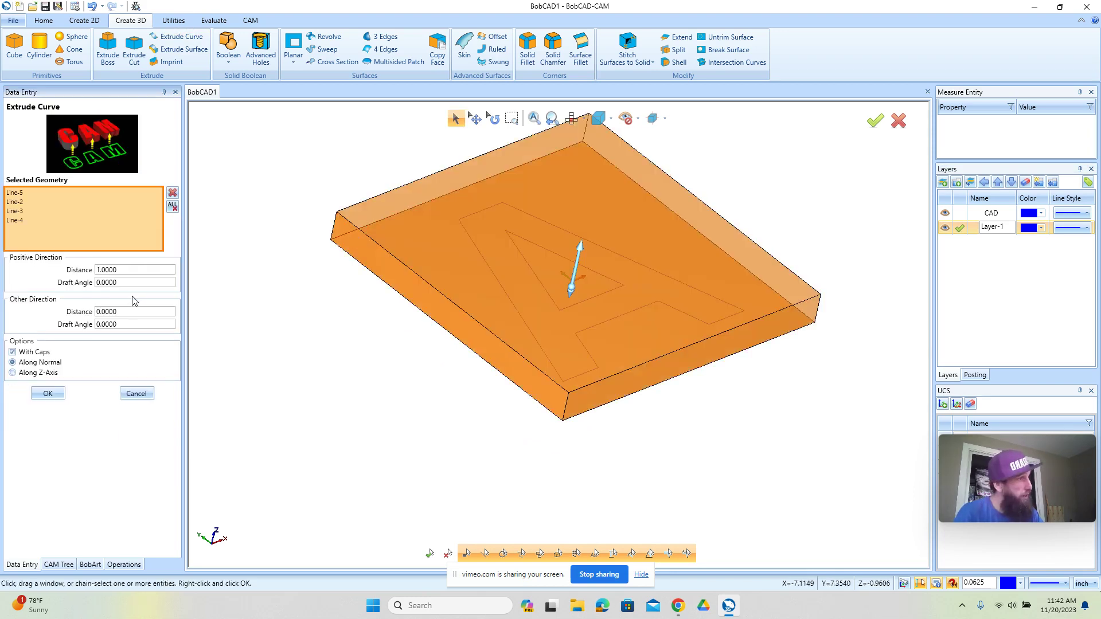
type("-1")
key("Tab")
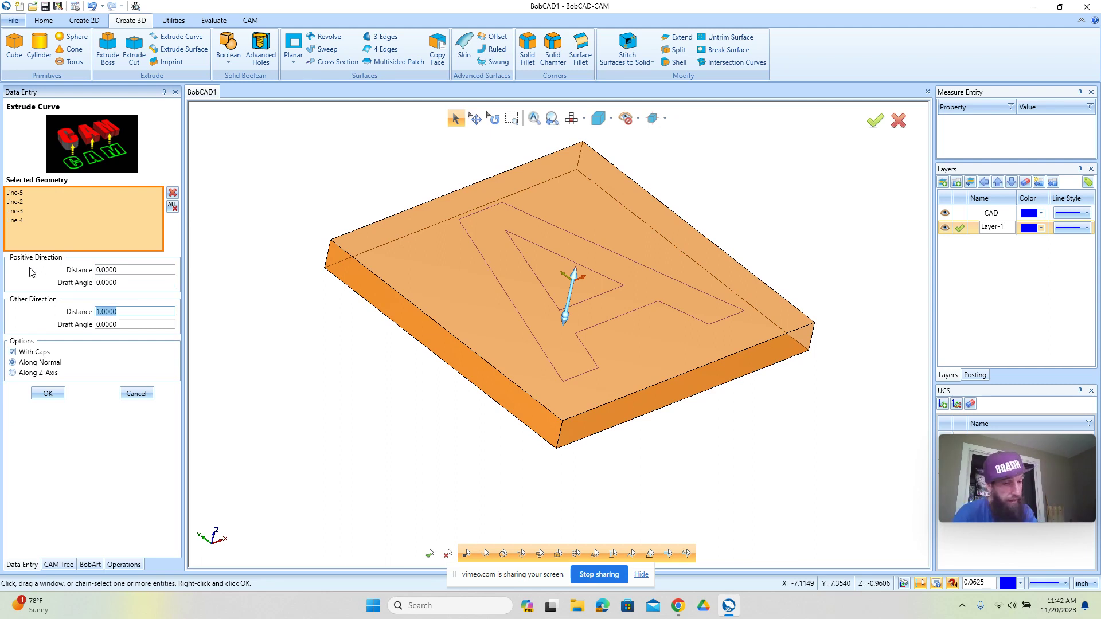
type(".25")
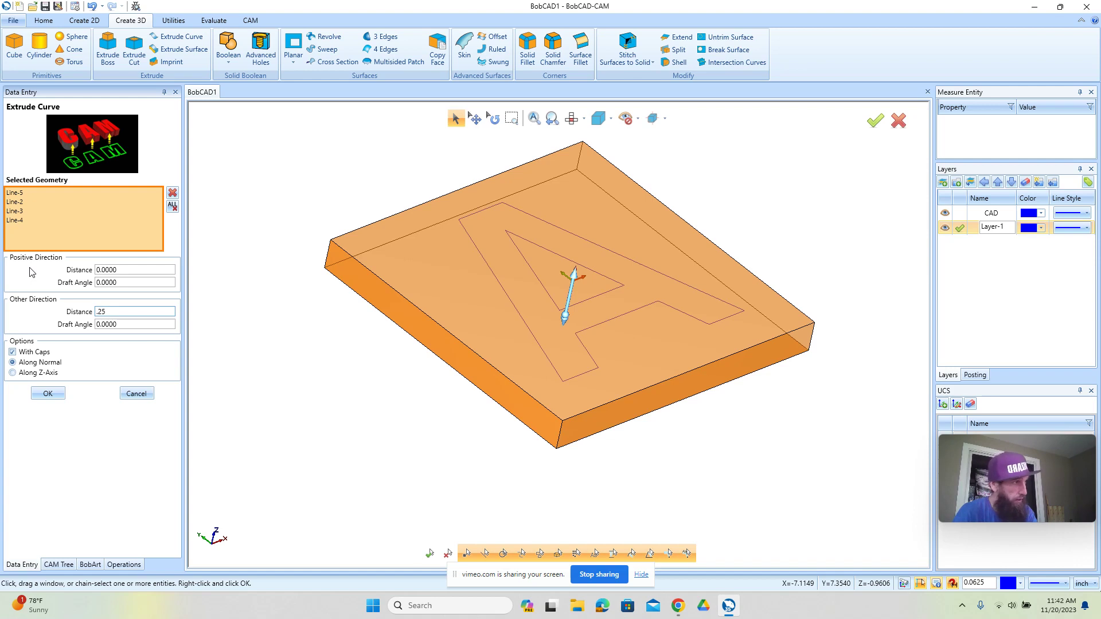
key("Tab")
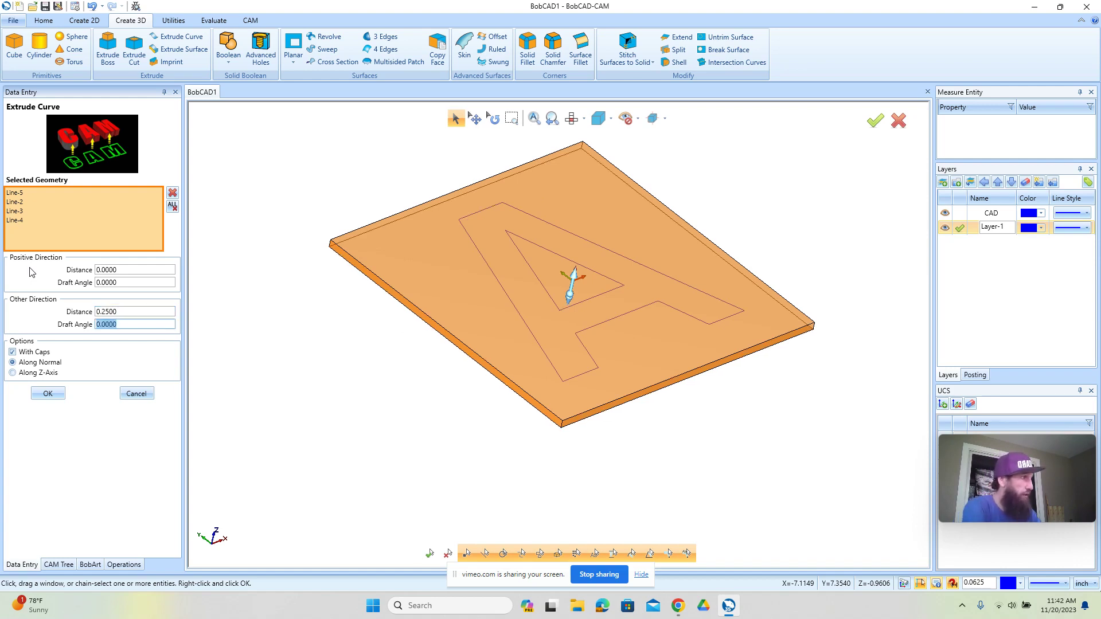
left_click(48, 394)
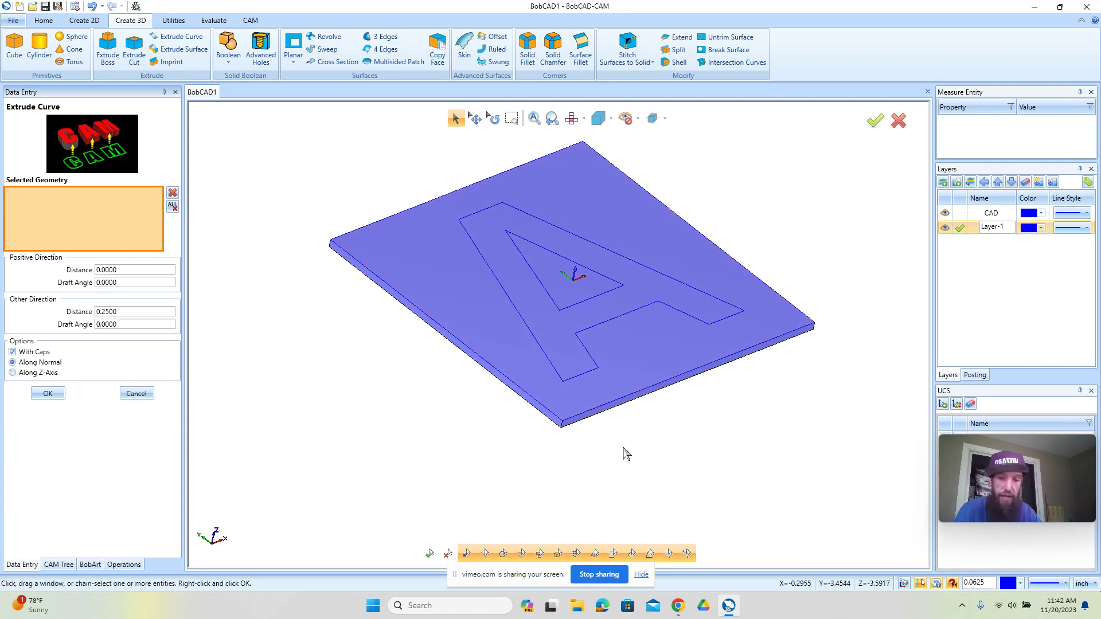
Extrude the letter A text together with the picked plate face 0.25 inch in the positive direction, with 0 in the other direction.
key("ctrl+w")
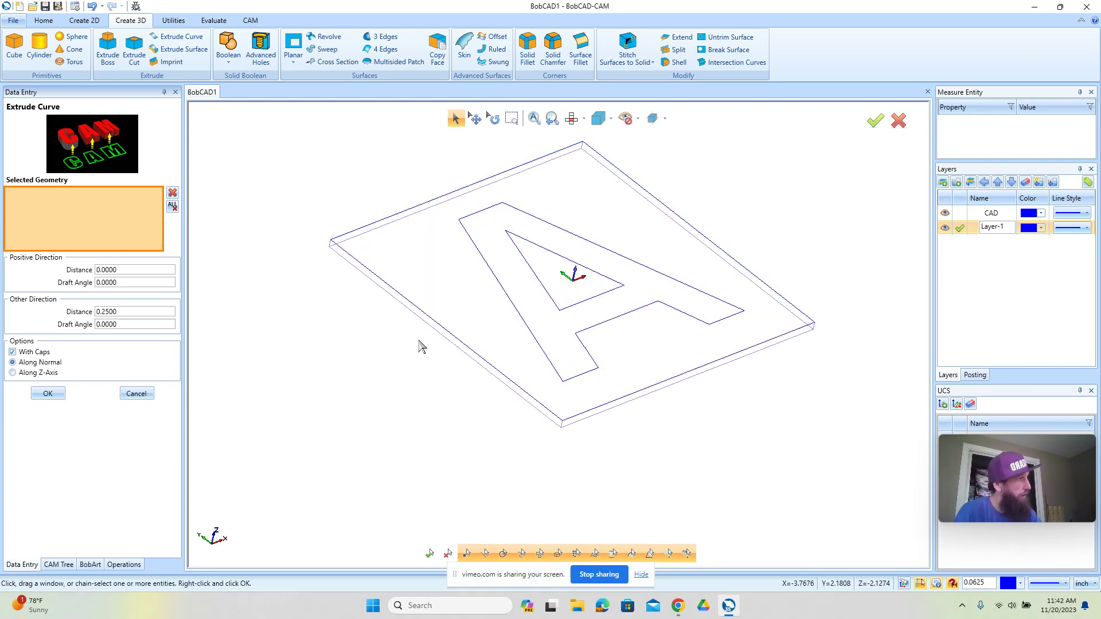
left_click(582, 377)
mouse_move(658, 463)
middle_mouse_down()
mouse_move(677, 452)
mouse_move(684, 410)
middle_mouse_up()
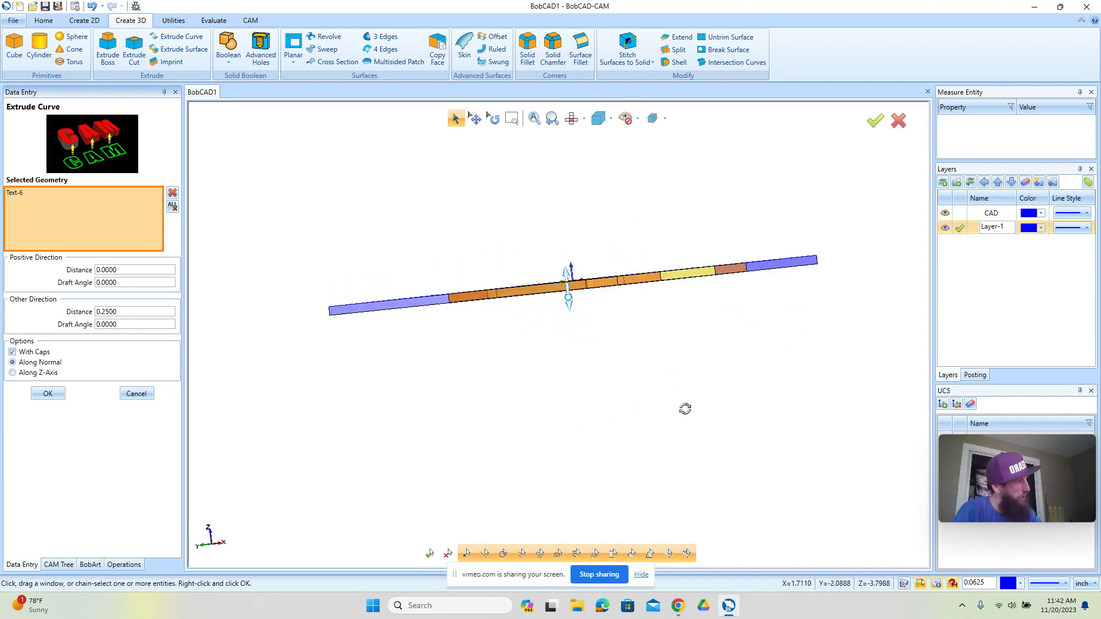
key("ctrl+t")
left_click(627, 332)
key("ctrl+f")
double_click(143, 312)
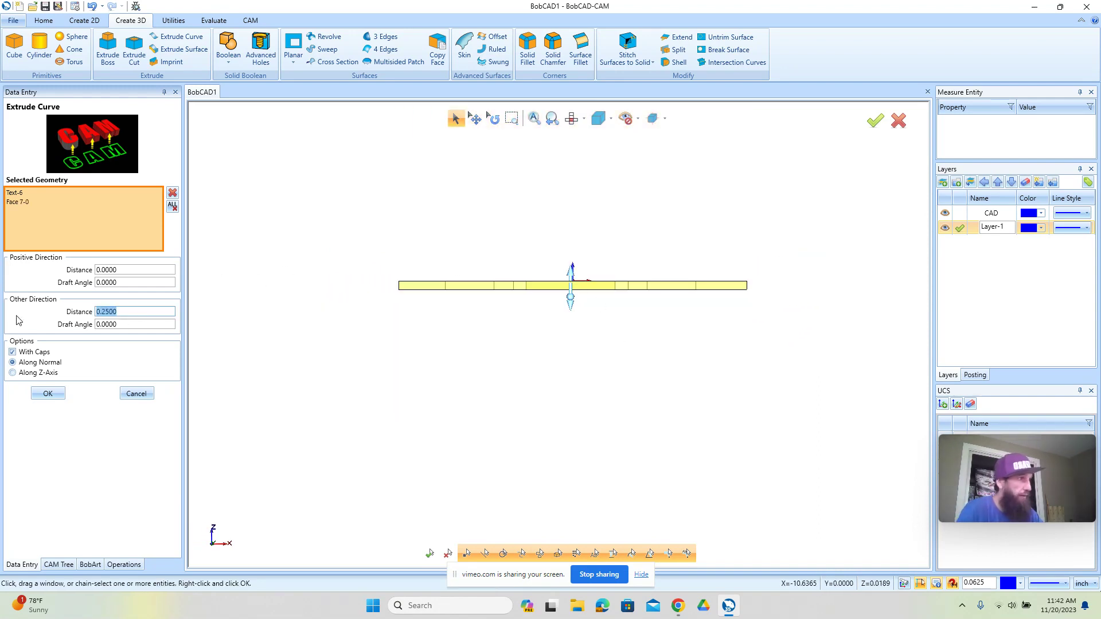
type("0")
key("Tab")
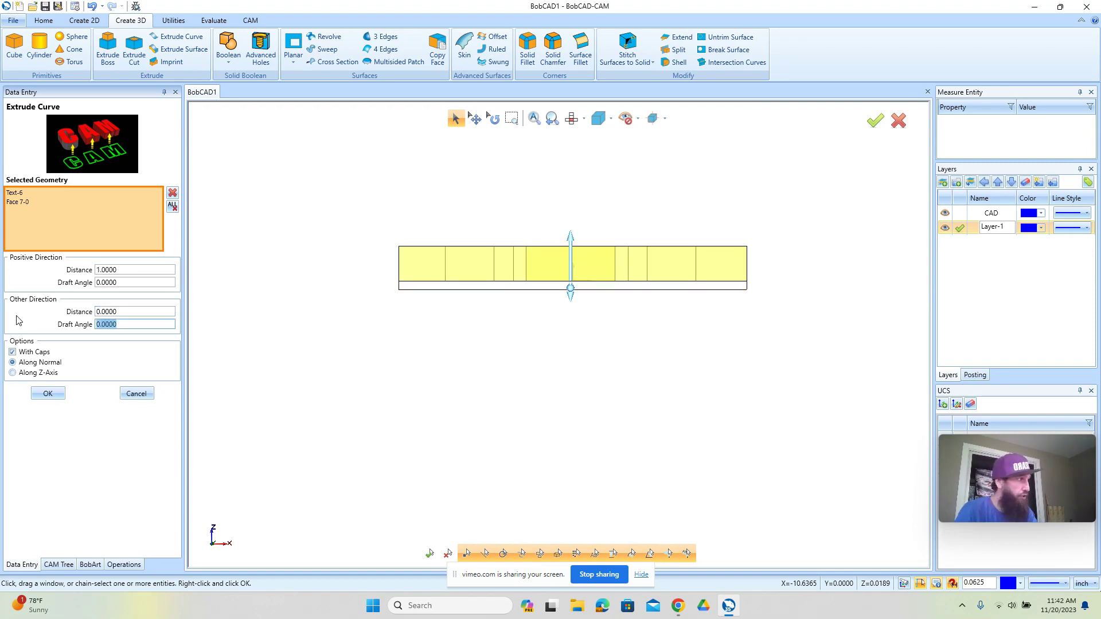
left_click(128, 269)
double_click(127, 269)
type(".25")
key("Tab")
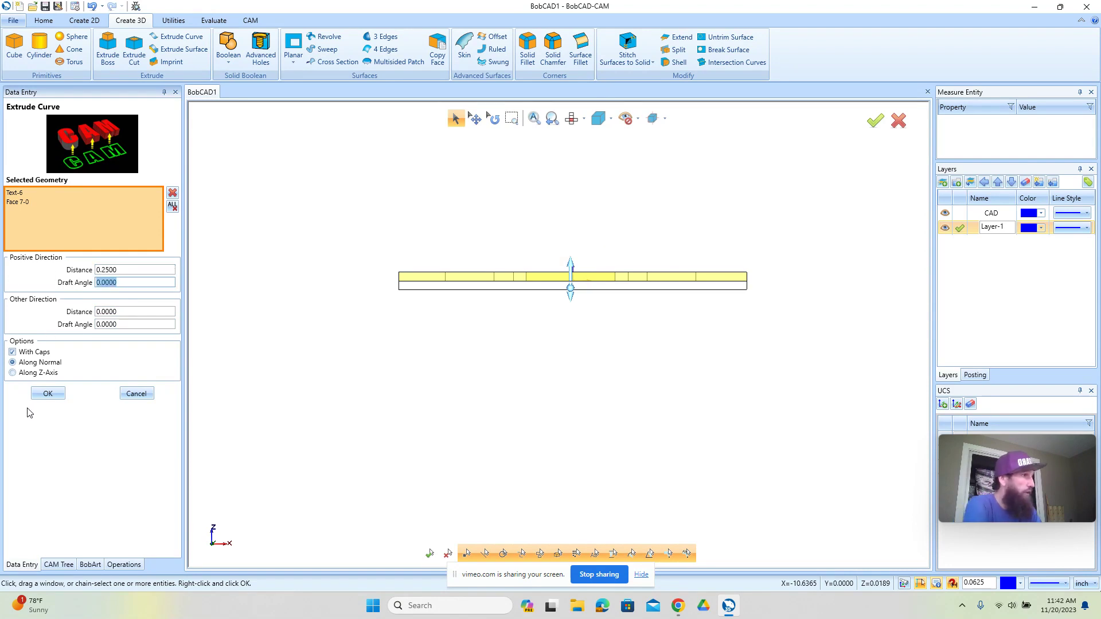
left_click(48, 394)
left_click(137, 393)
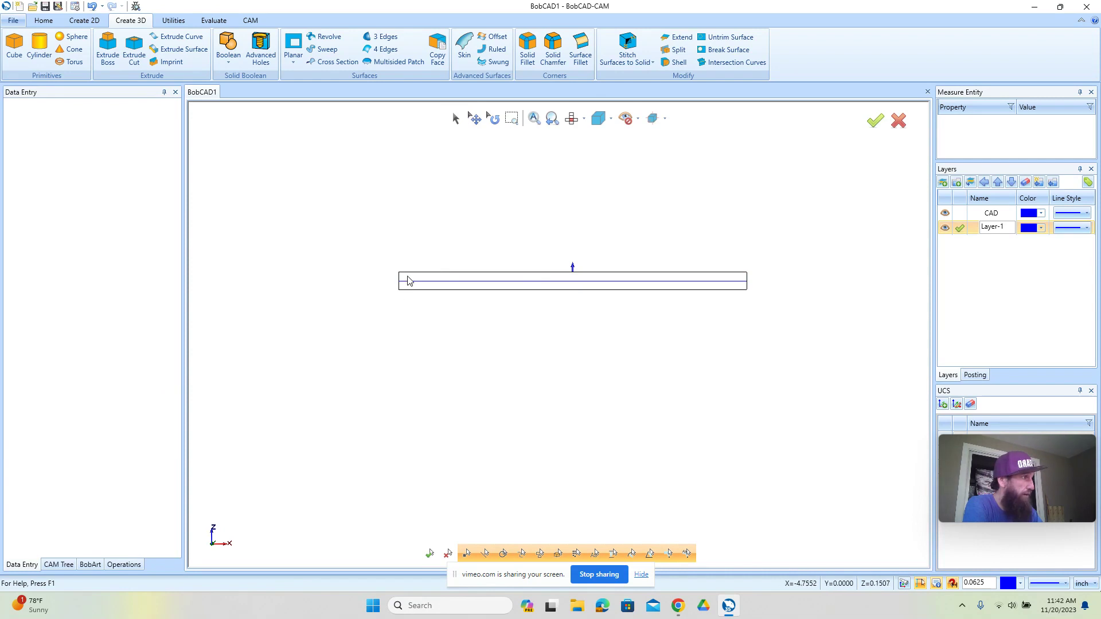
Show the CAD Tree manager in the workspace.
middle_click_drag(590, 312, 560, 345)
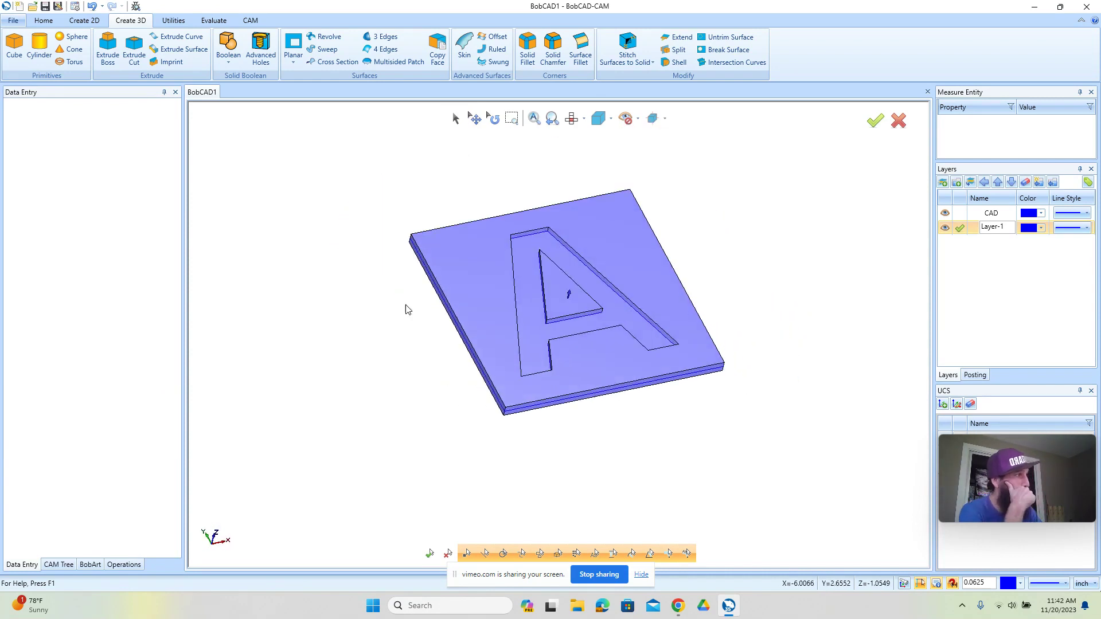
left_click(60, 566)
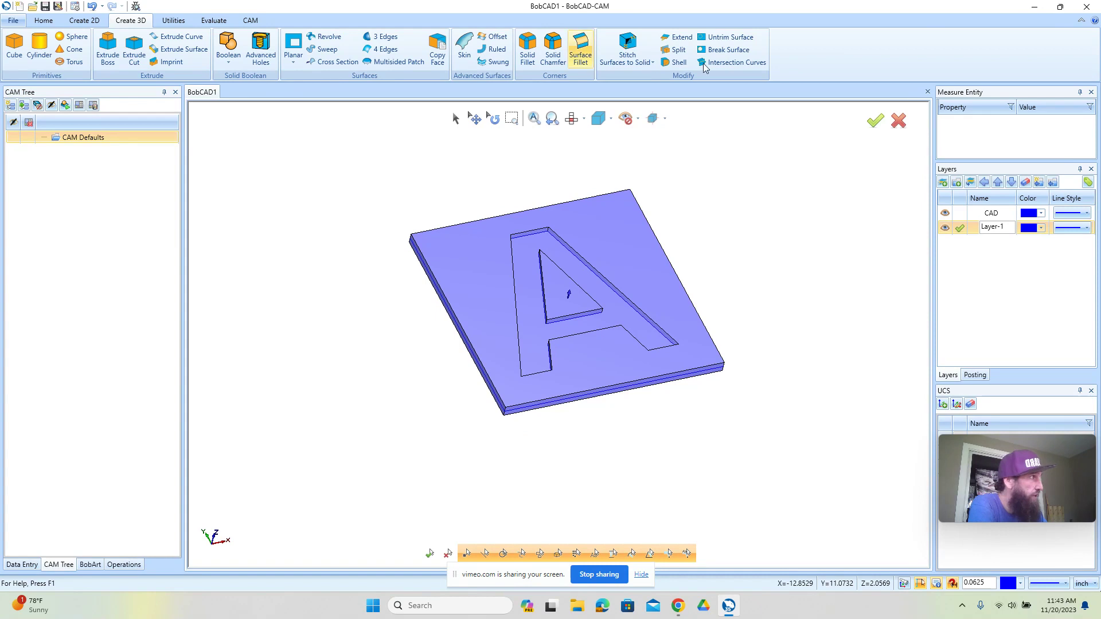
right_click(867, 46)
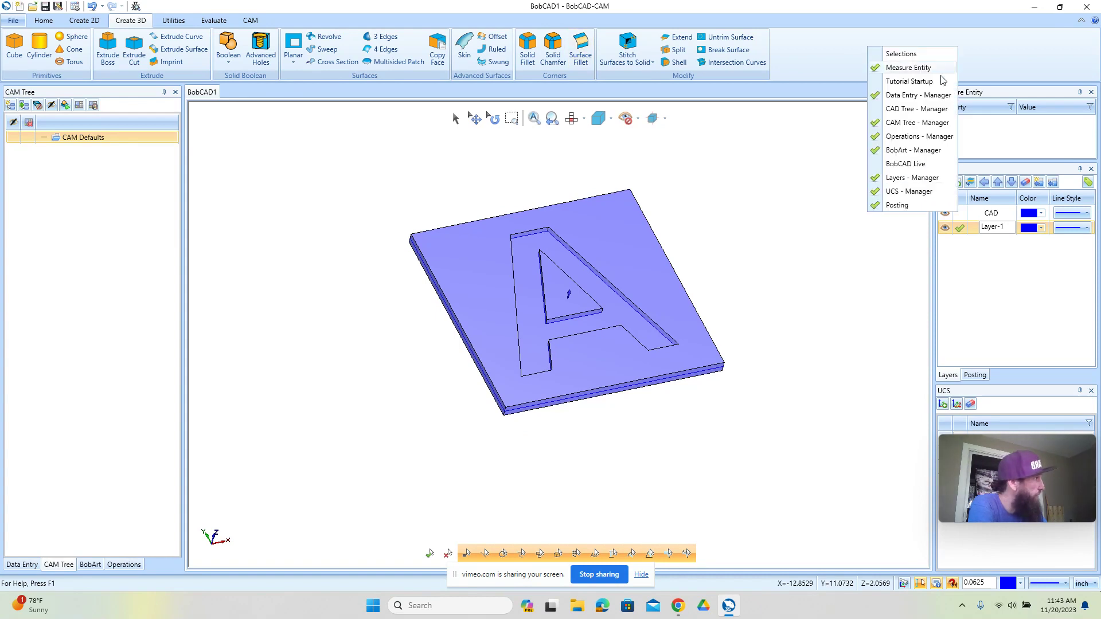
left_click(947, 110)
Edit the second Extrude Curve feature to remove the picked face from its selected geometry, keeping only the letter text.
left_click(65, 159)
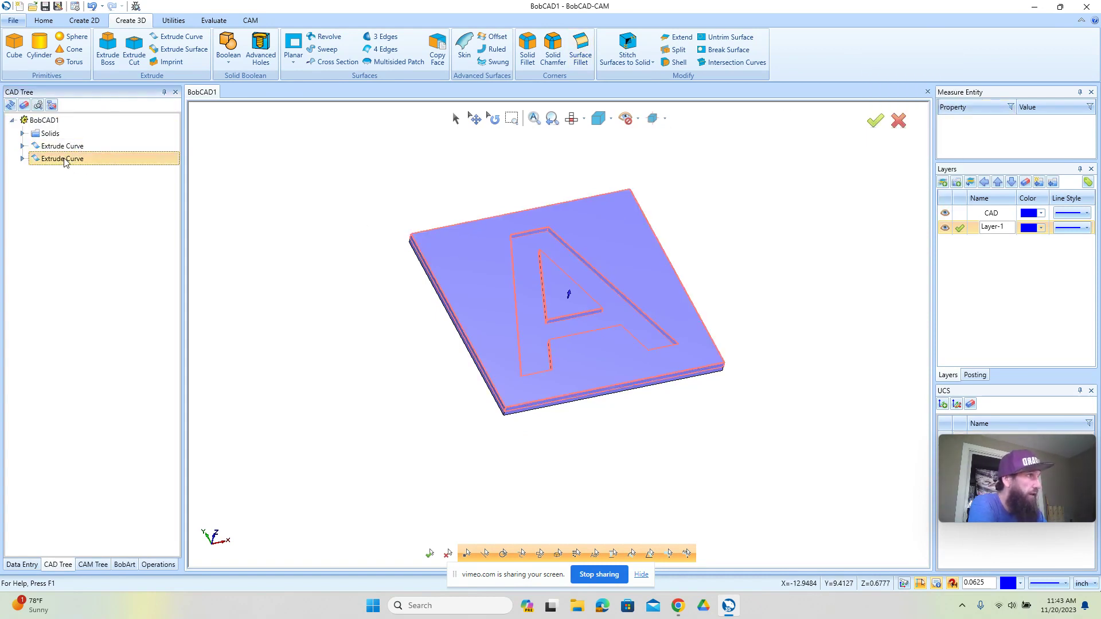
right_click(64, 160)
left_click(77, 168)
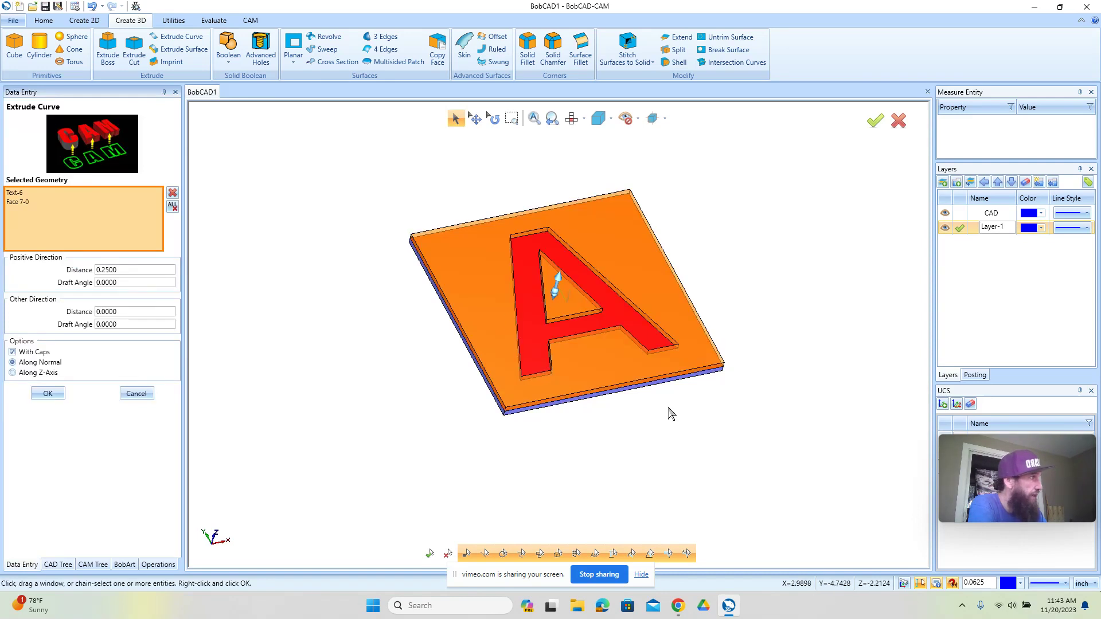
middle_click_drag(683, 405, 692, 407)
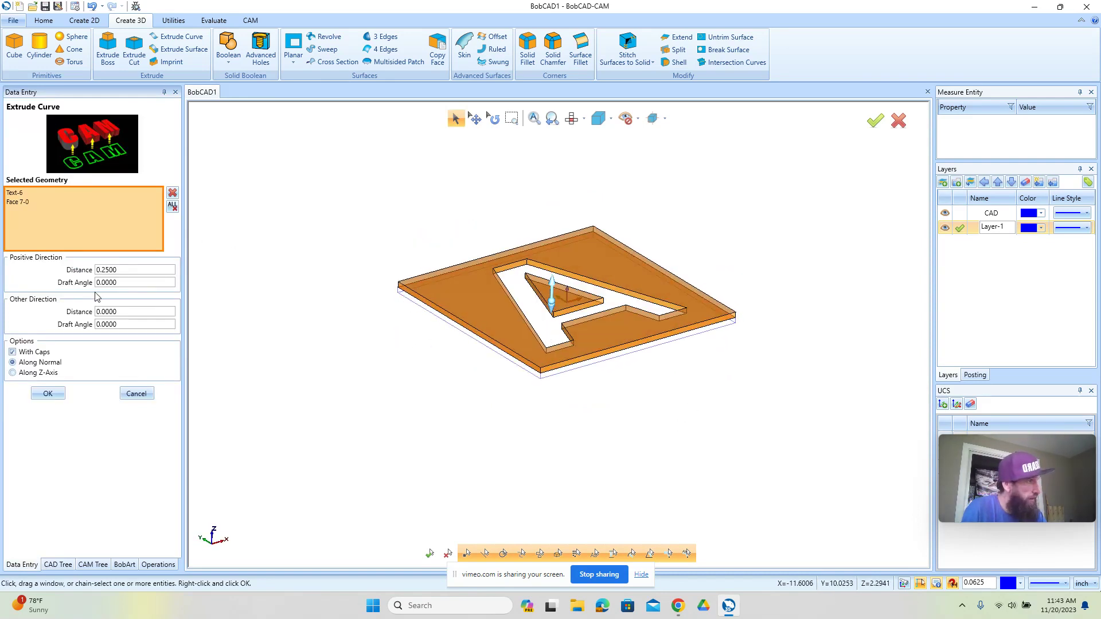
left_click(23, 197)
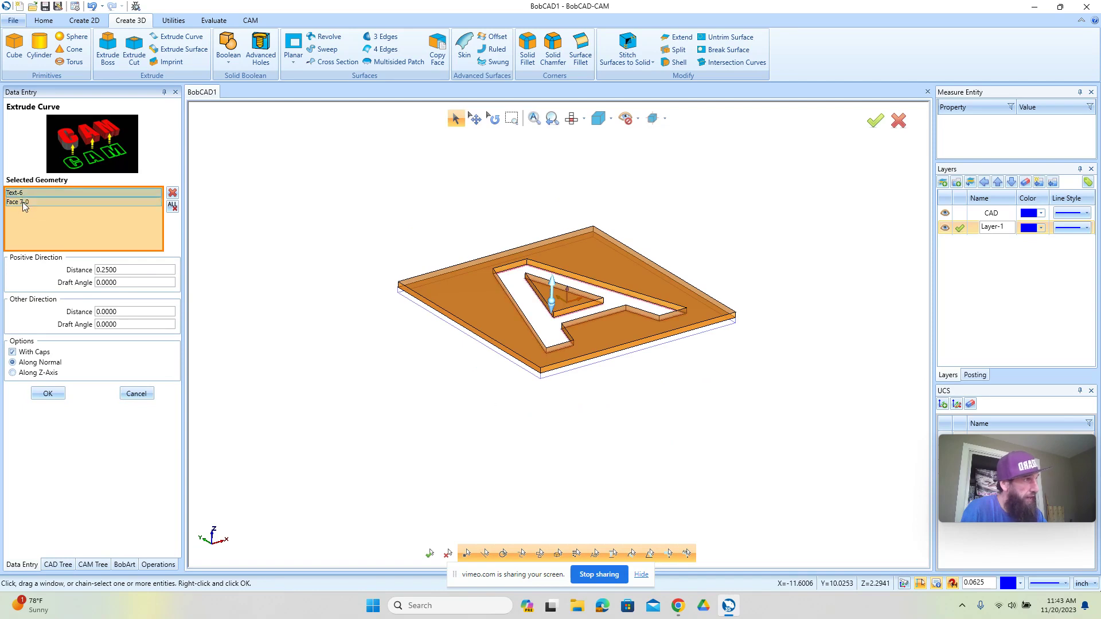
left_click(172, 192)
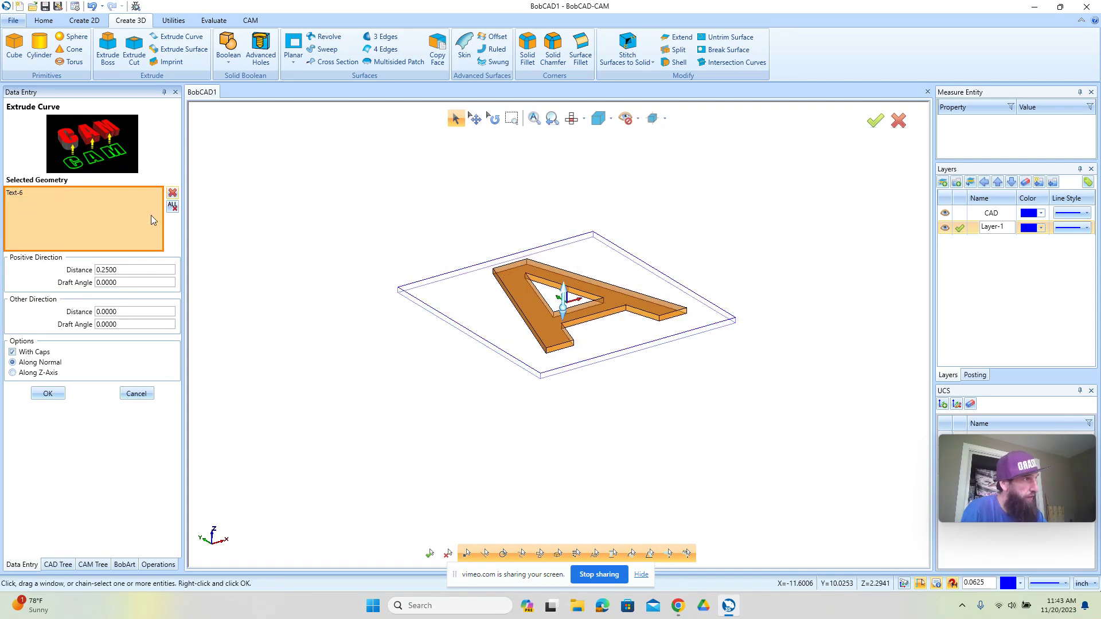
left_click(41, 396)
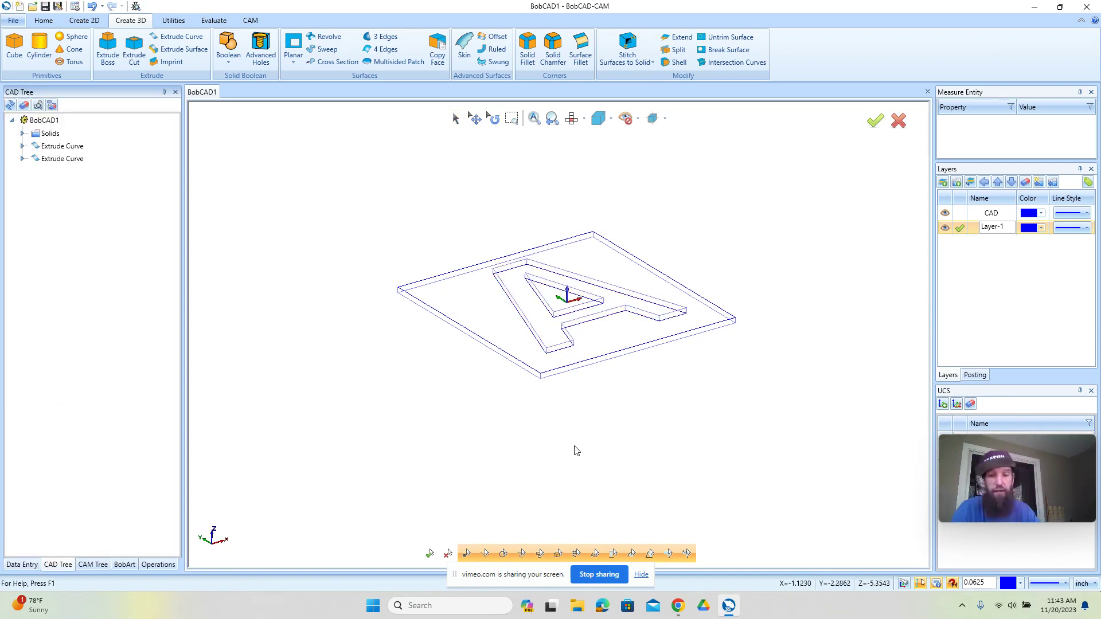
mouse_move(646, 403)
middle_mouse_down()
mouse_move(650, 361)
mouse_move(639, 406)
mouse_move(523, 411)
mouse_move(541, 401)
mouse_move(639, 413)
middle_mouse_up()
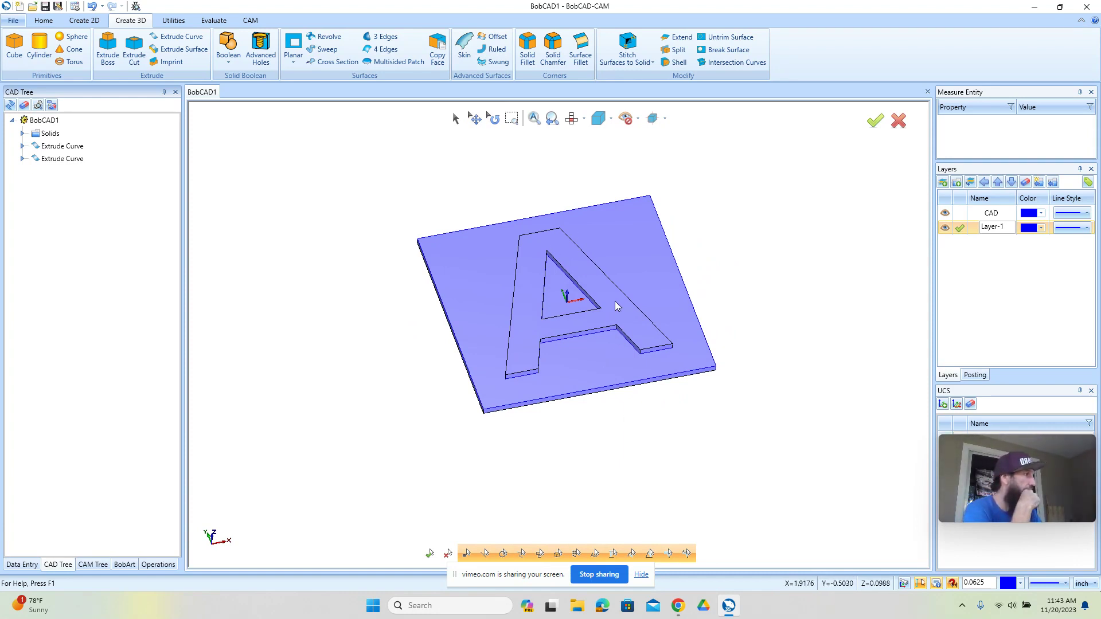
Set up a full circle with a 0.25 inch diameter using the Arc tool in the top view.
left_click(572, 119)
scroll(552, 313, "down", 2)
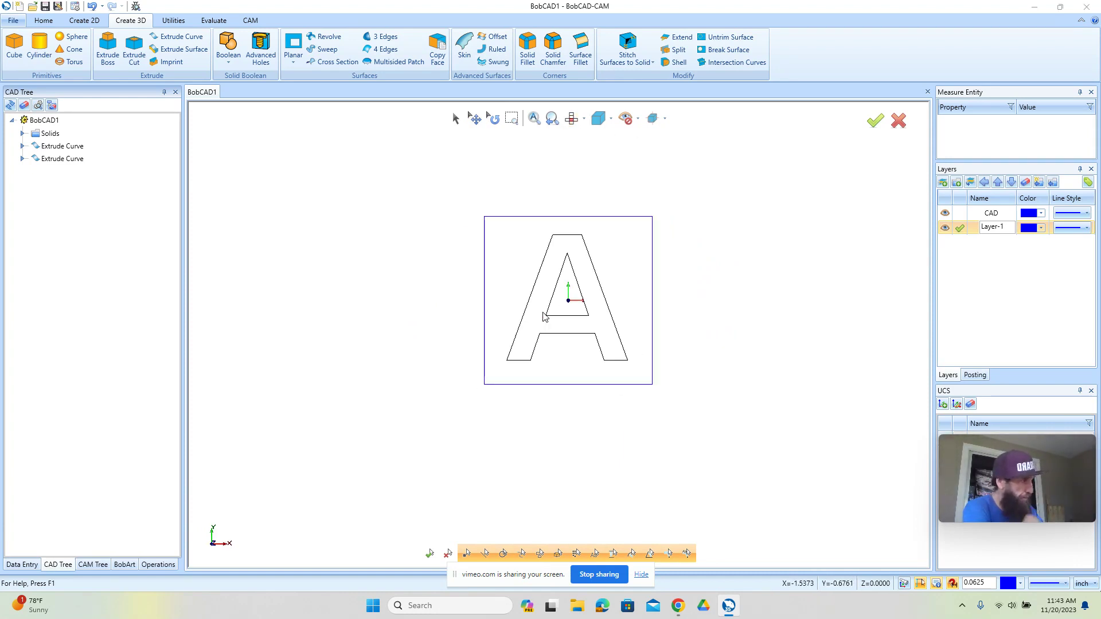
scroll(551, 378, "down", 2)
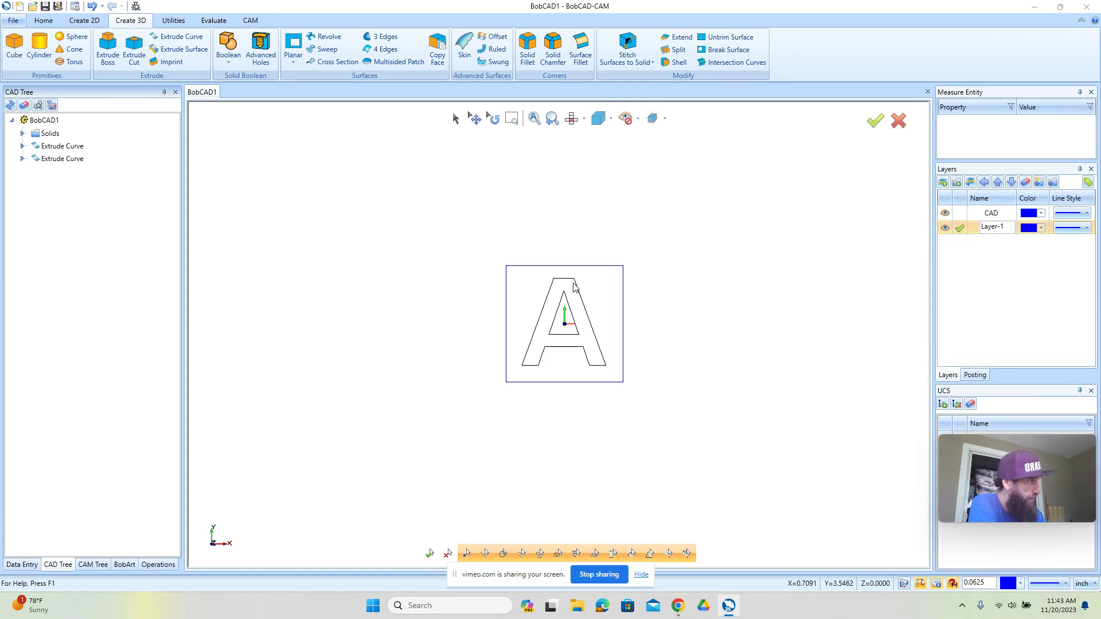
scroll(583, 336, "up", 2)
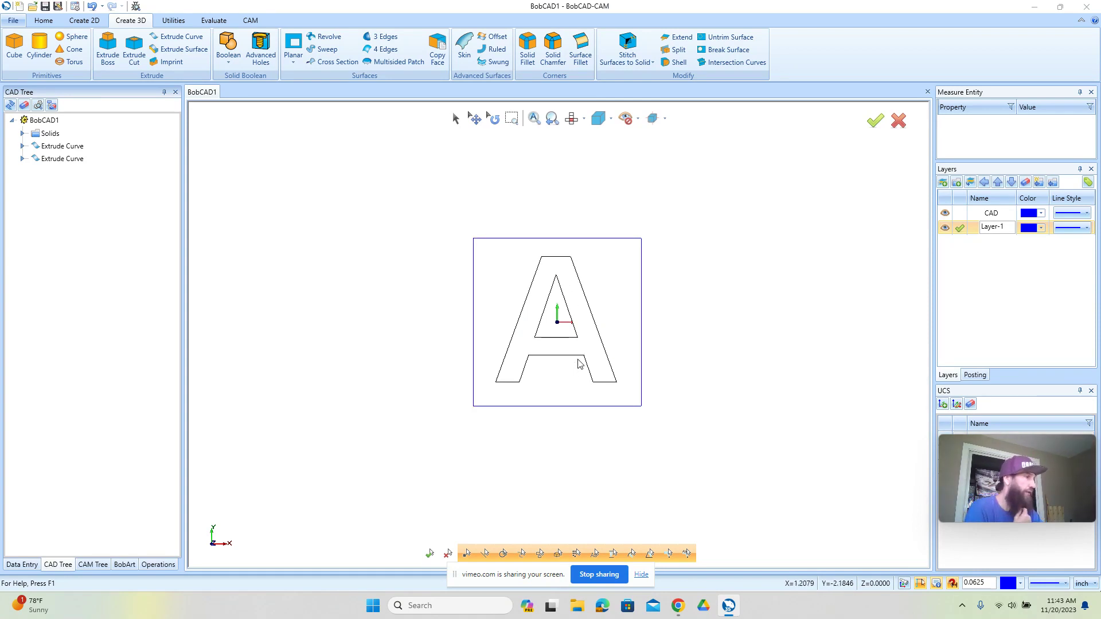
left_click(86, 20)
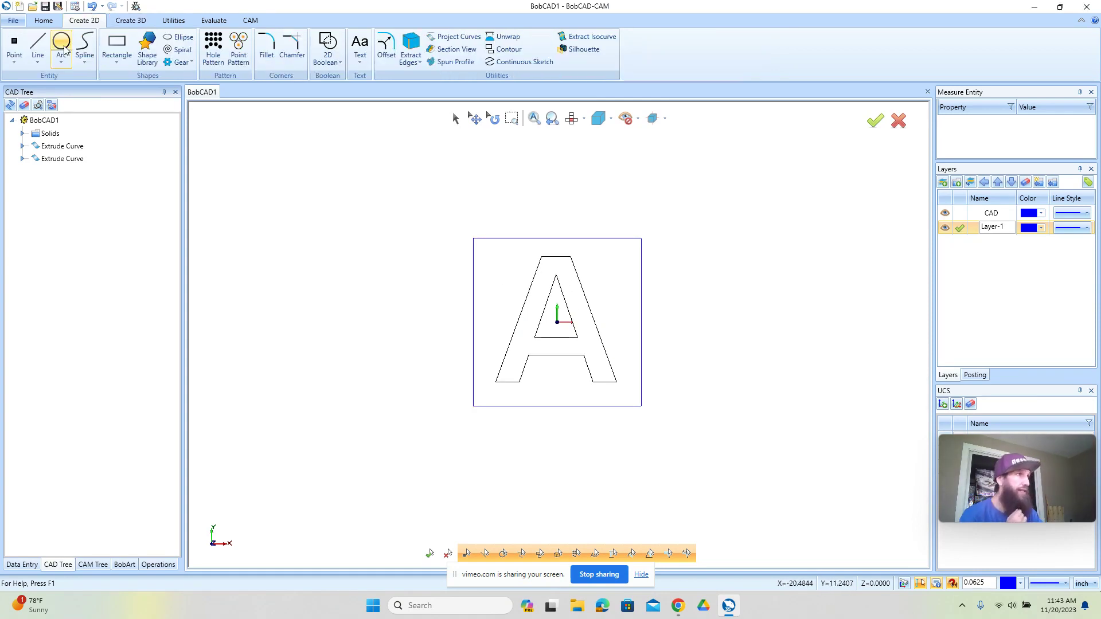
left_click(61, 46)
key("BackSpace")
key("Tab")
scroll(533, 350, "up", 3)
scroll(734, 360, "down", 1)
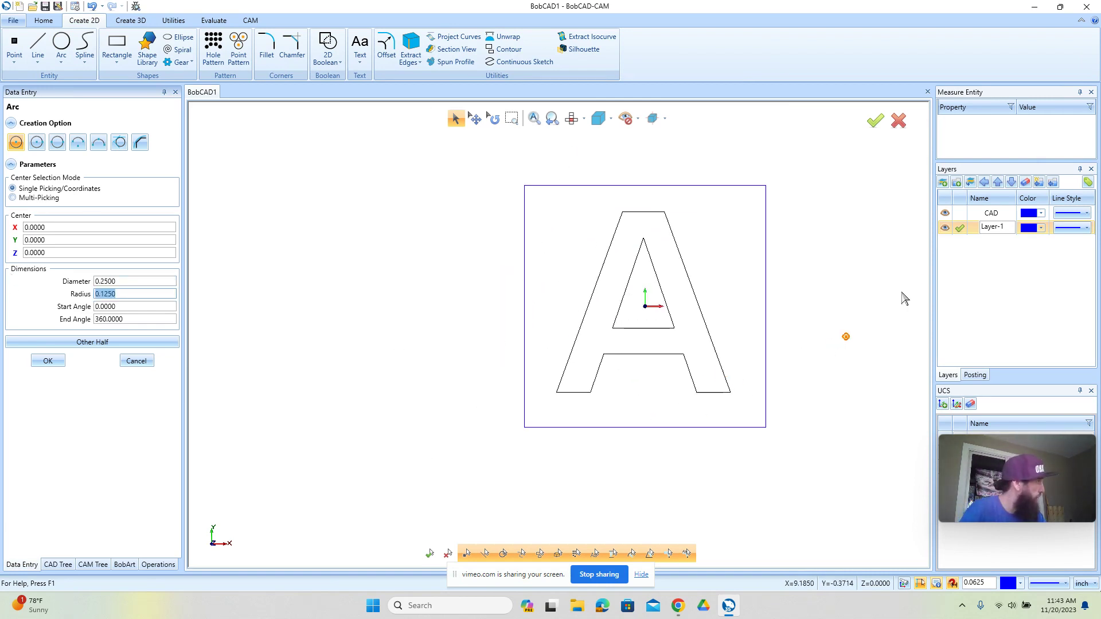
Make the CAD layer active and hide Layer-1 so only the wireframe geometry is displayed.
left_click(960, 213)
left_click(945, 228)
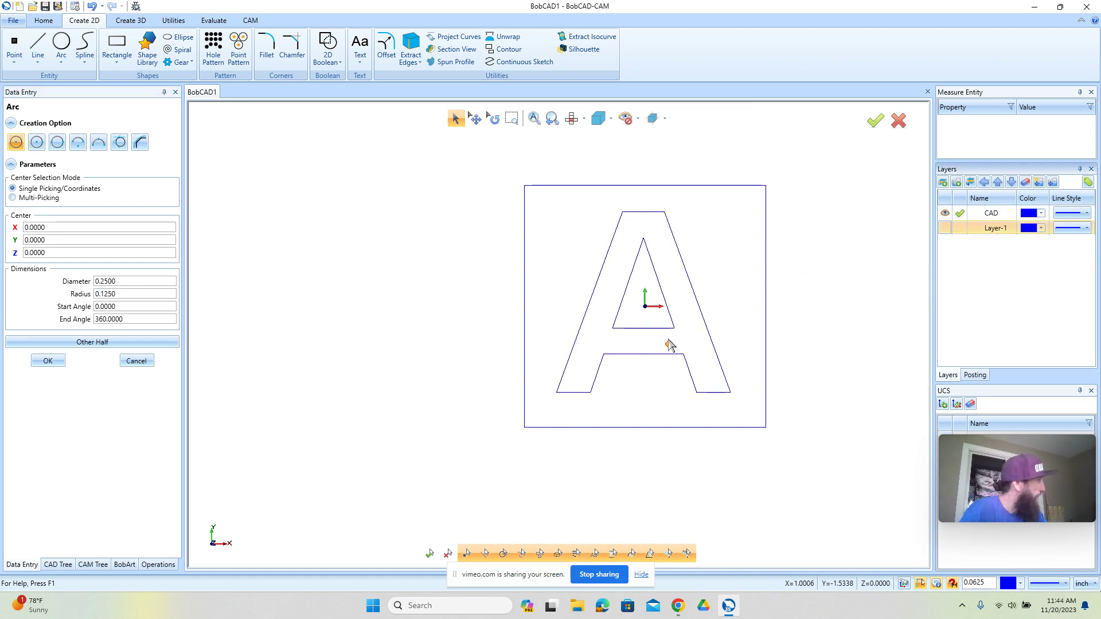
key("Home")
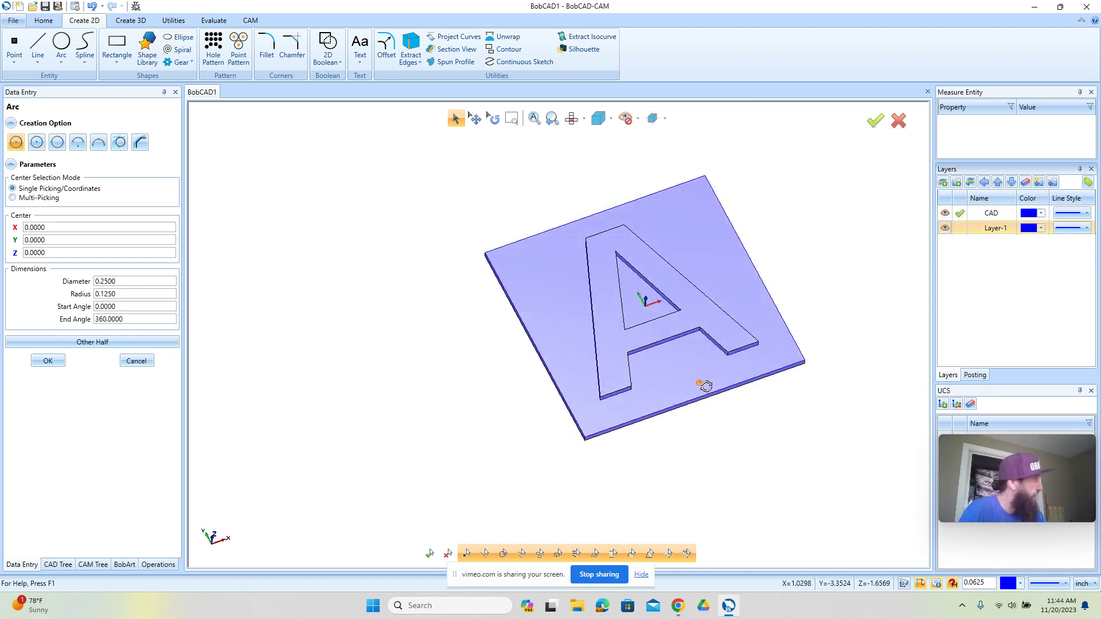
left_click(944, 228)
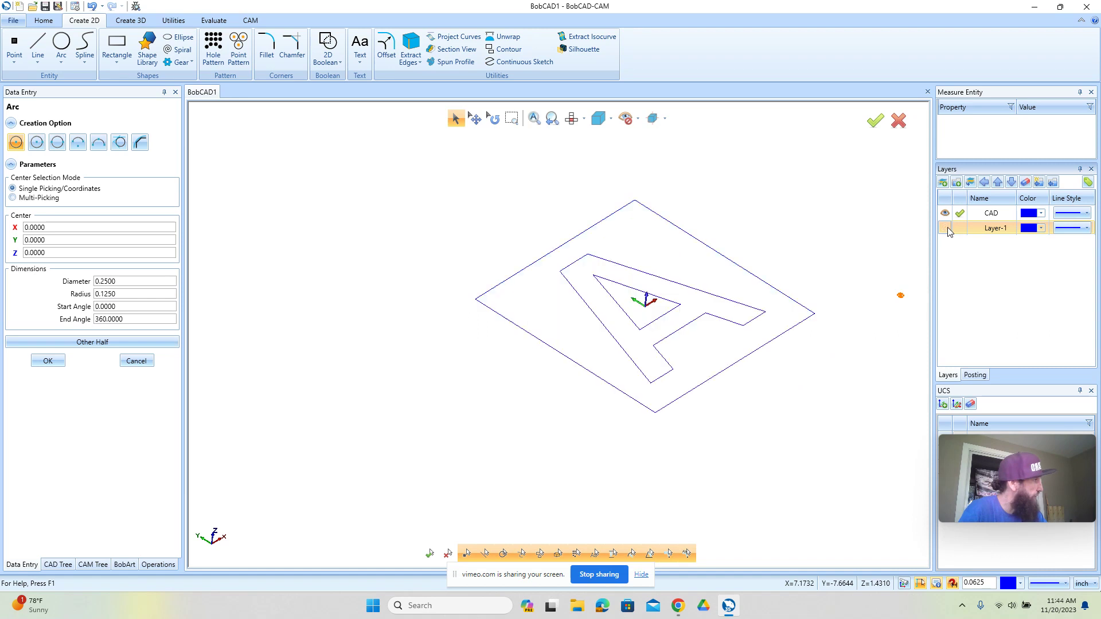
Place three 0.25 inch diameter circles inside the letter A, one near each end of the crossbar and one at the apex.
left_click(573, 118)
scroll(597, 312, "up", 3)
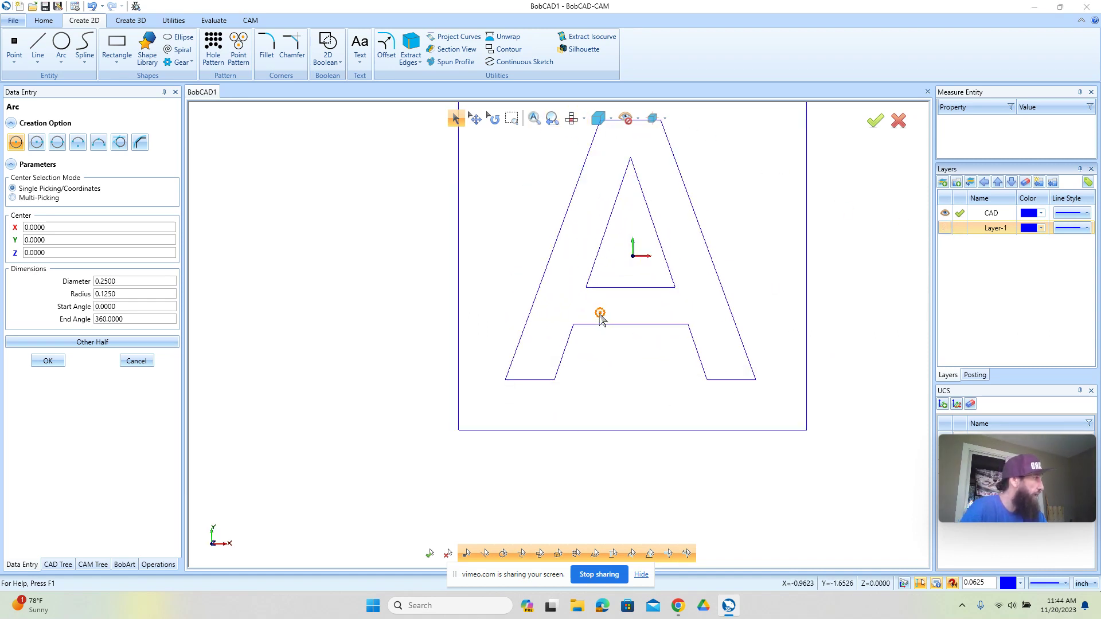
left_click(560, 307)
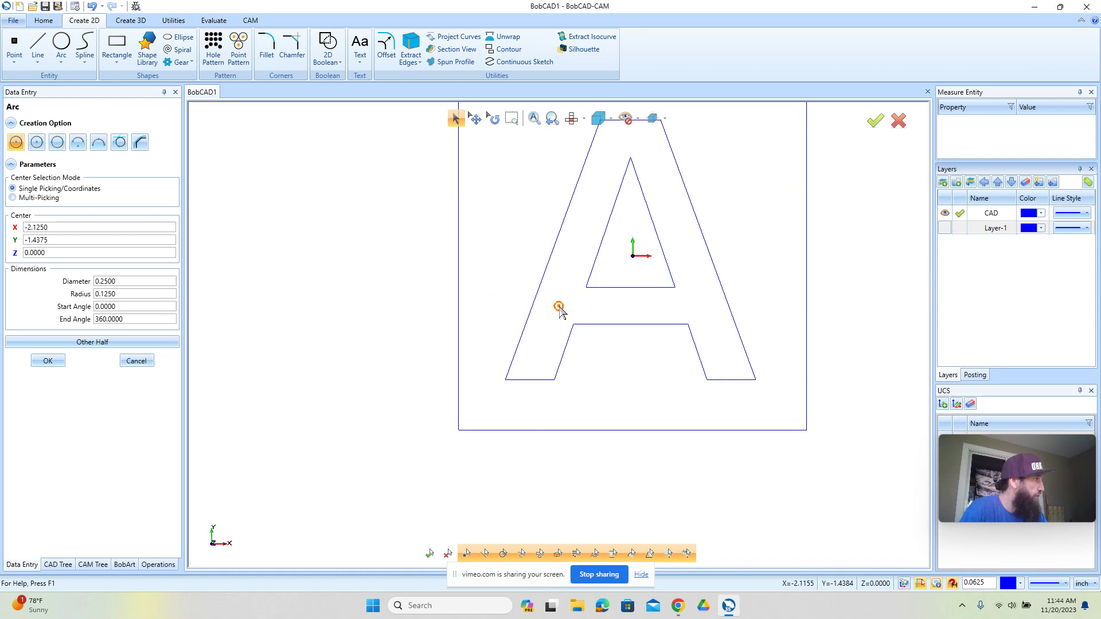
left_click(705, 309)
scroll(645, 315, "down", 1)
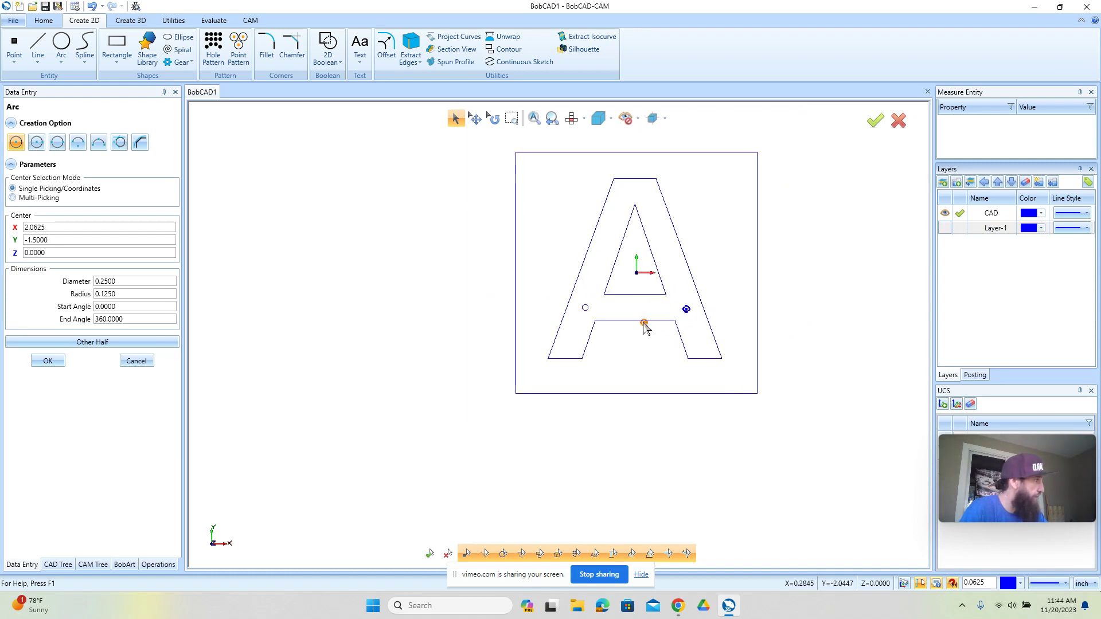
left_click(634, 189)
left_click(61, 362)
left_click(137, 361)
scroll(556, 430, "down", 1)
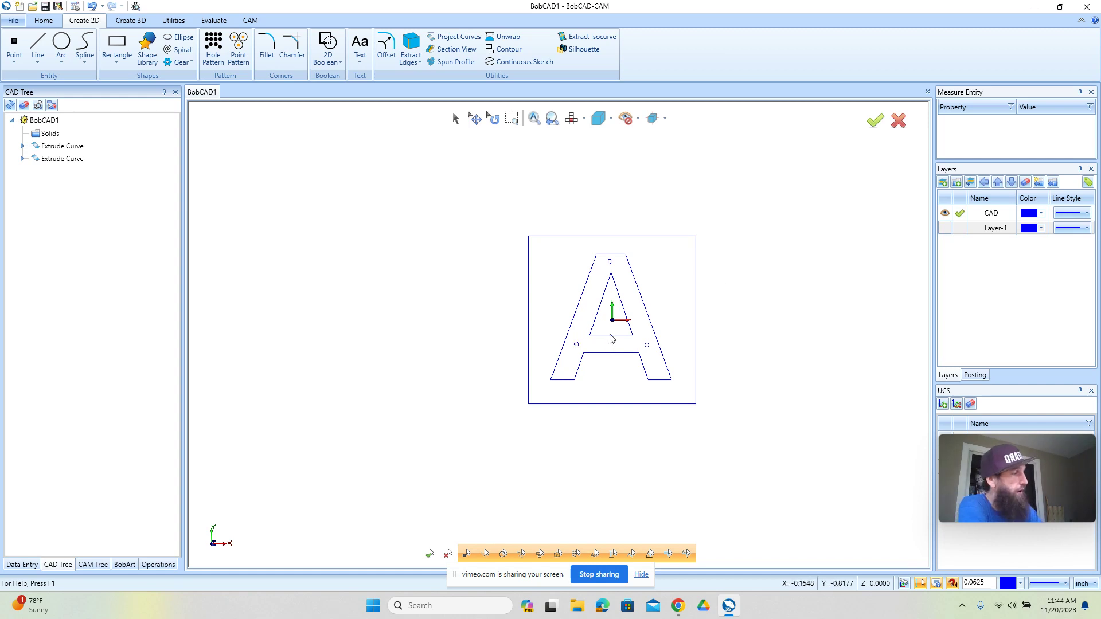
Mirror a copy of the letter A and its three circles about the upper edge line of the square.
scroll(602, 343, "down", 1)
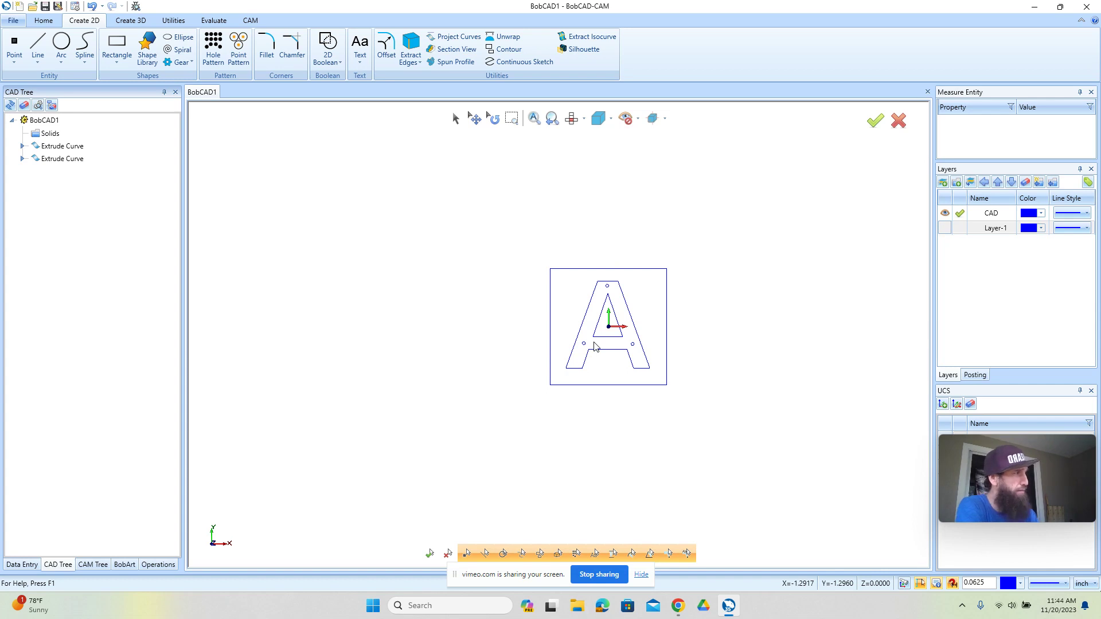
left_click(182, 22)
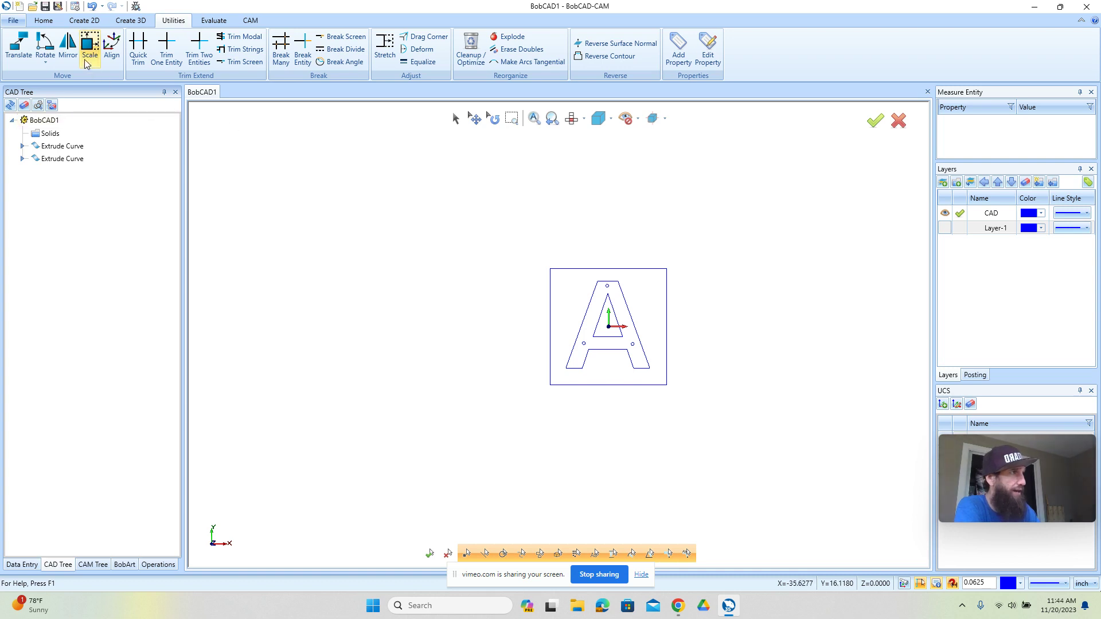
left_click(68, 46)
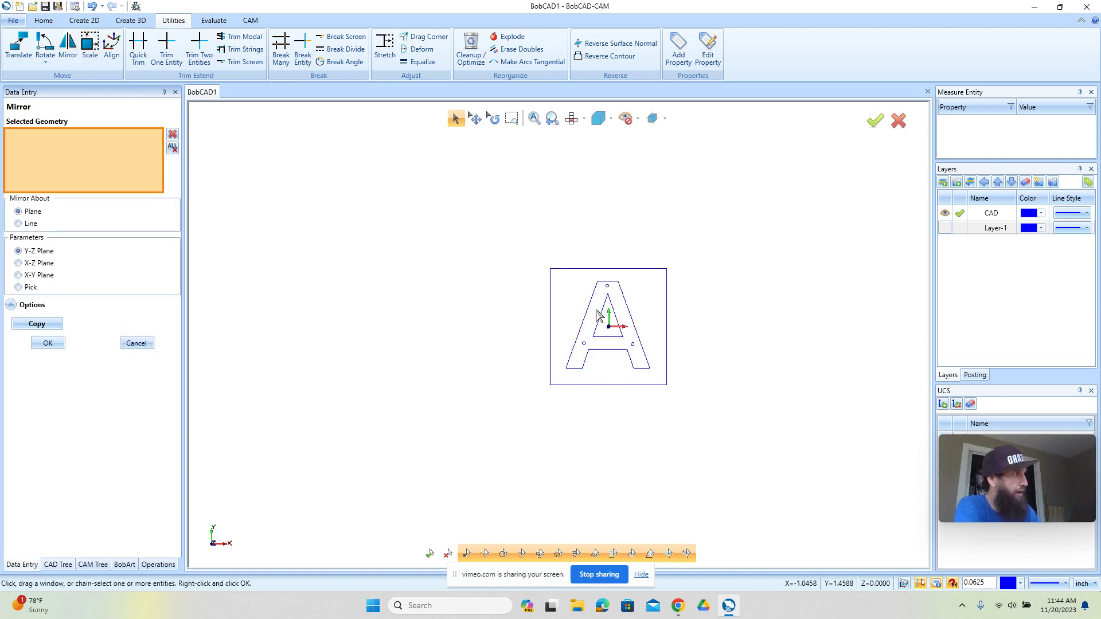
left_click_drag(562, 275, 666, 394)
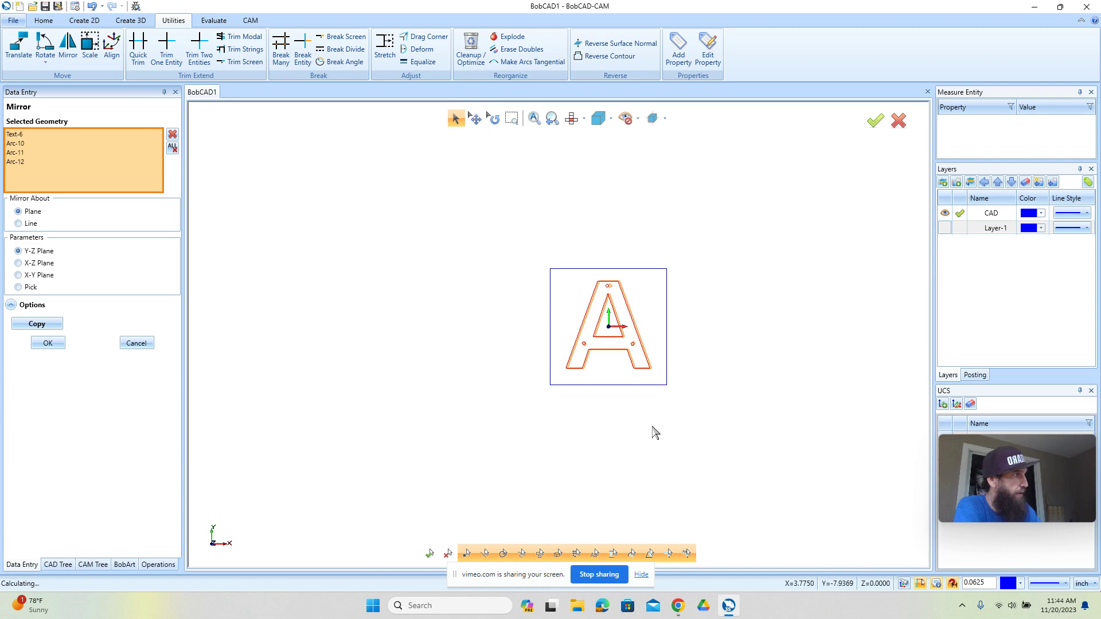
left_click(19, 224)
left_click(13, 248)
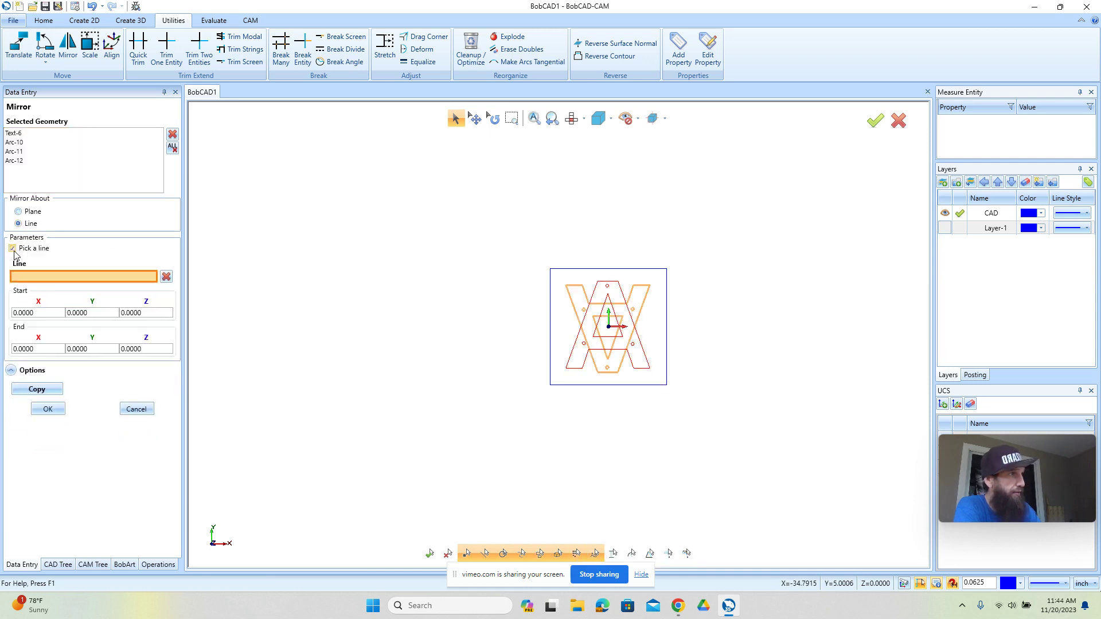
left_click(563, 270)
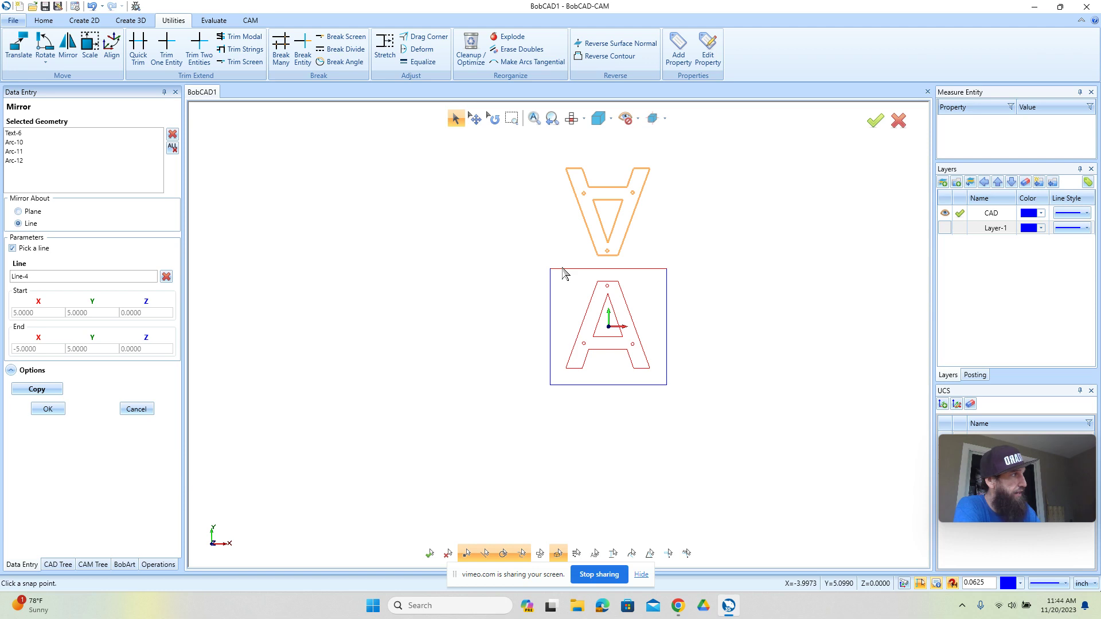
left_click(36, 390)
left_click(41, 410)
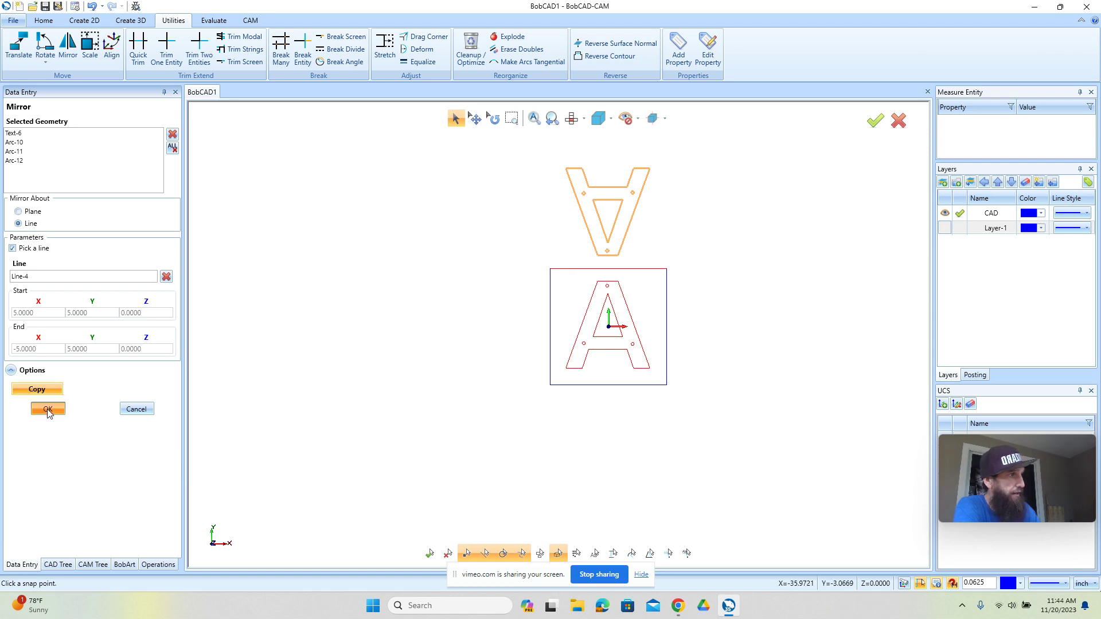
left_click(137, 409)
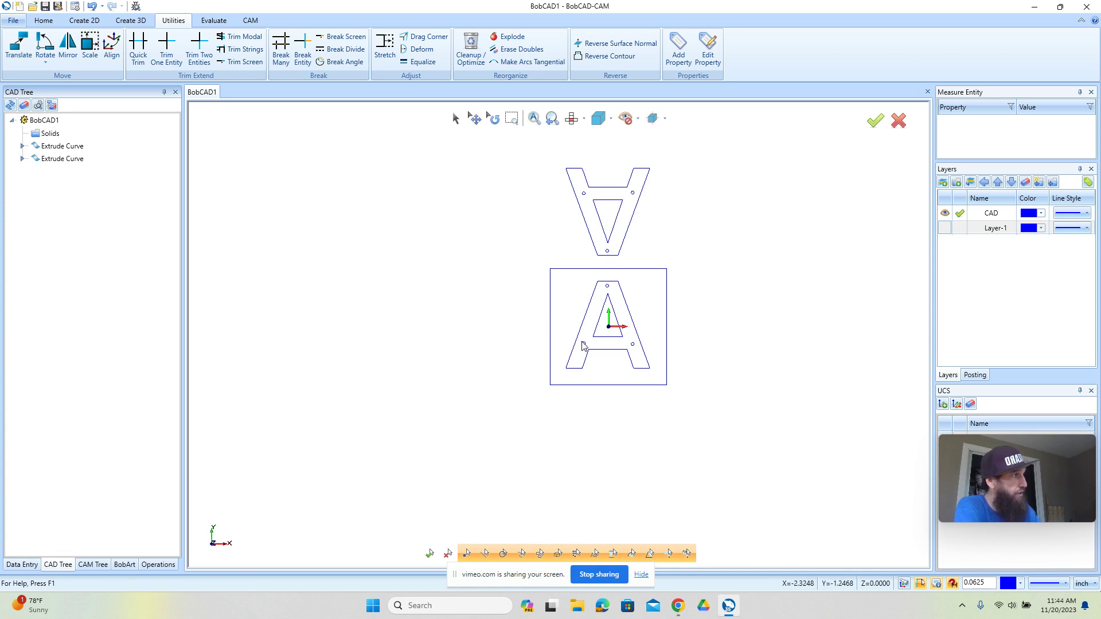
Delete the original letter A inside the square, keeping the three circles there.
left_click(455, 119)
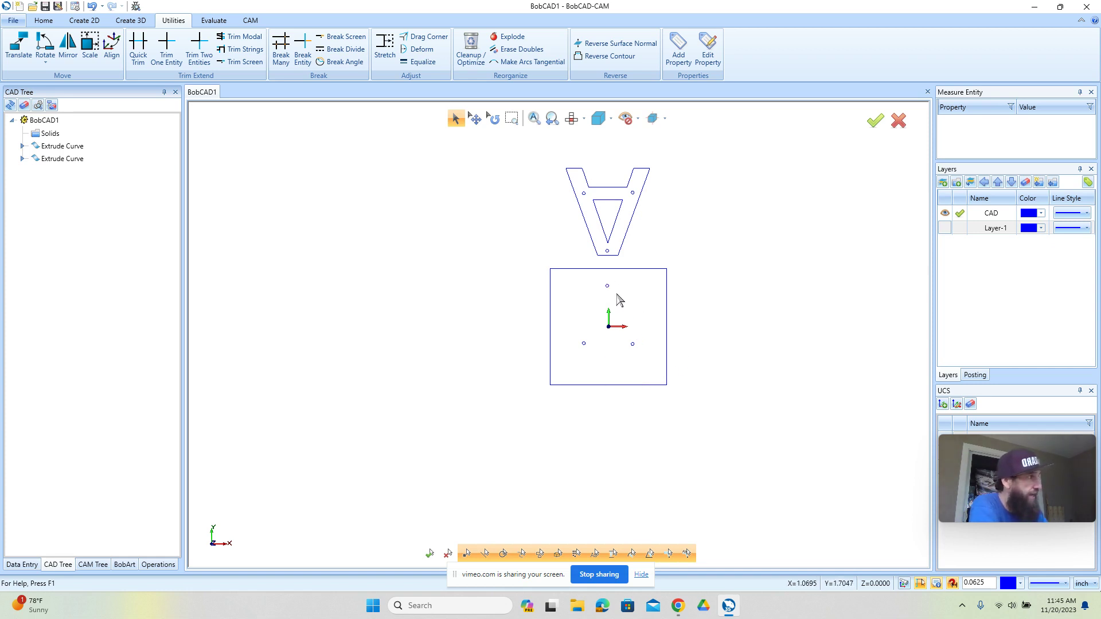
scroll(622, 327, "up", 2)
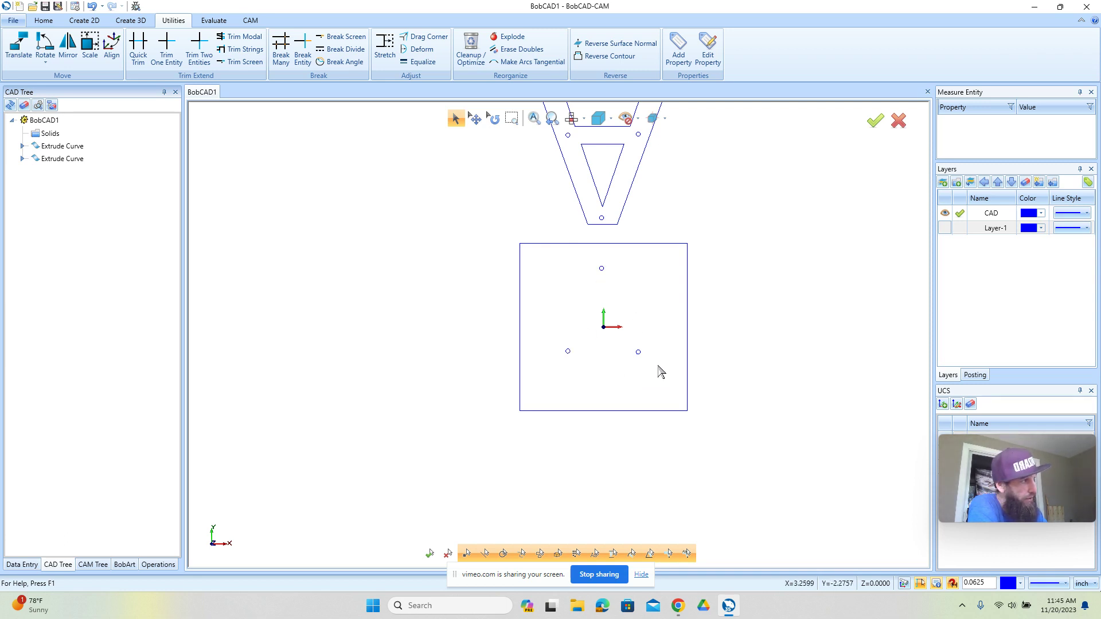
scroll(571, 389, "down", 1)
scroll(598, 228, "up", 1)
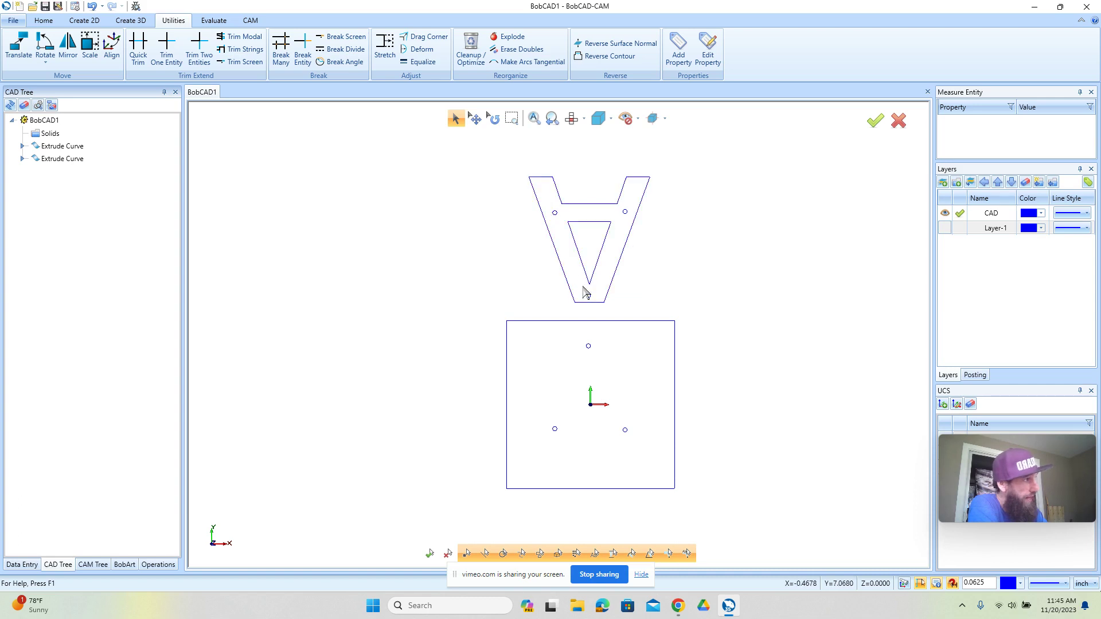
scroll(554, 297, "down", 1)
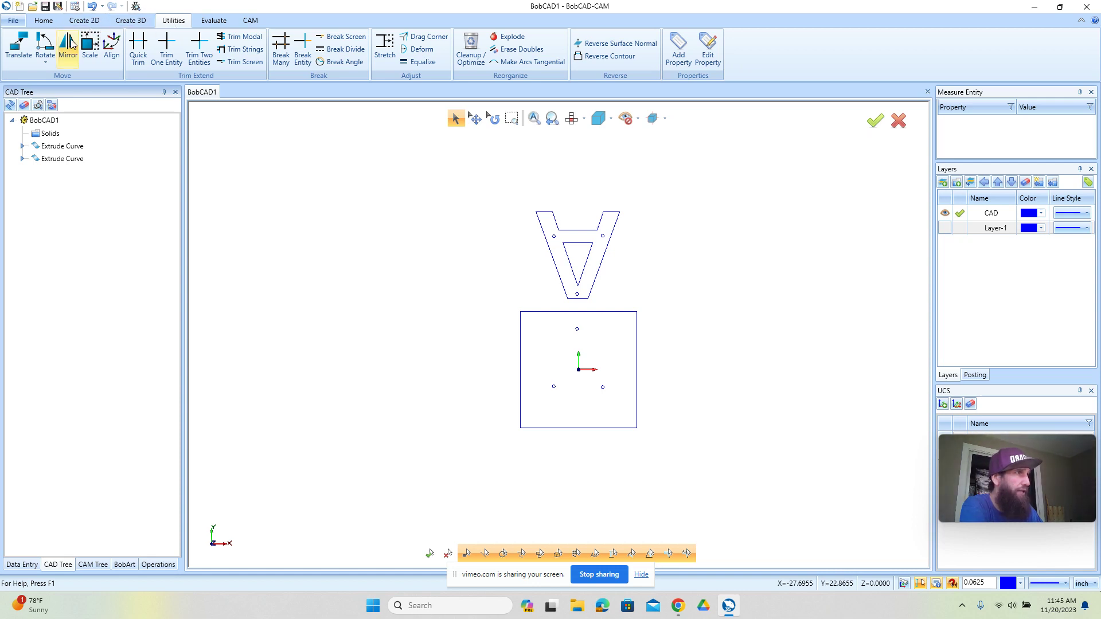
Translate the mirrored letter A and its three circles to the right of the square, about 10.5 inches in X and -10 inches in Y.
left_click(19, 46)
left_click_drag(504, 193, 634, 295)
right_click(636, 297)
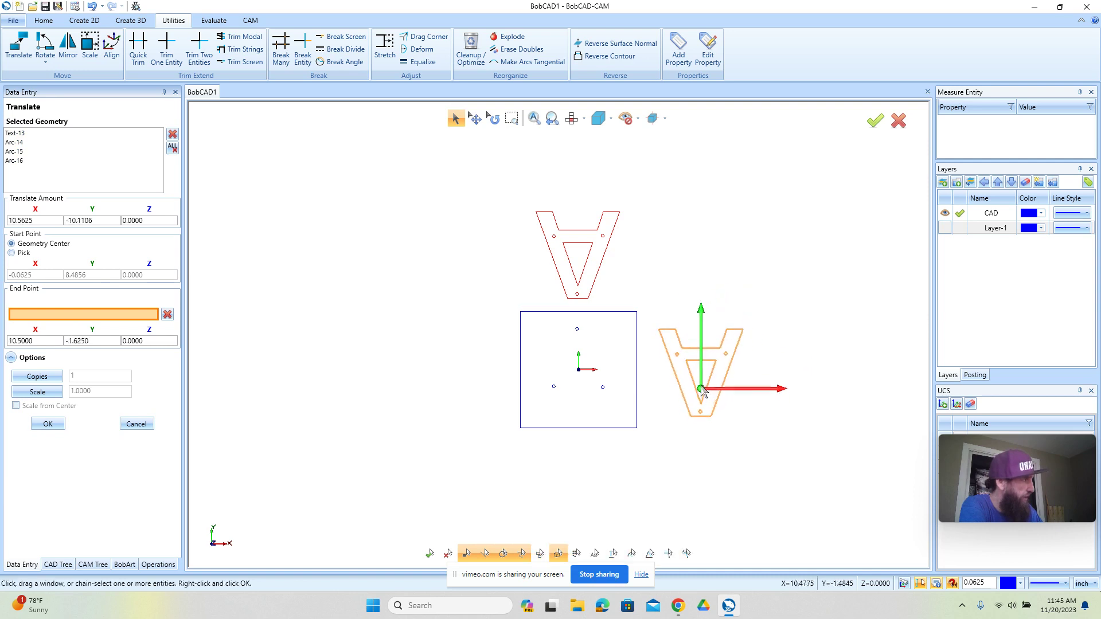
left_click(701, 389)
left_click(46, 423)
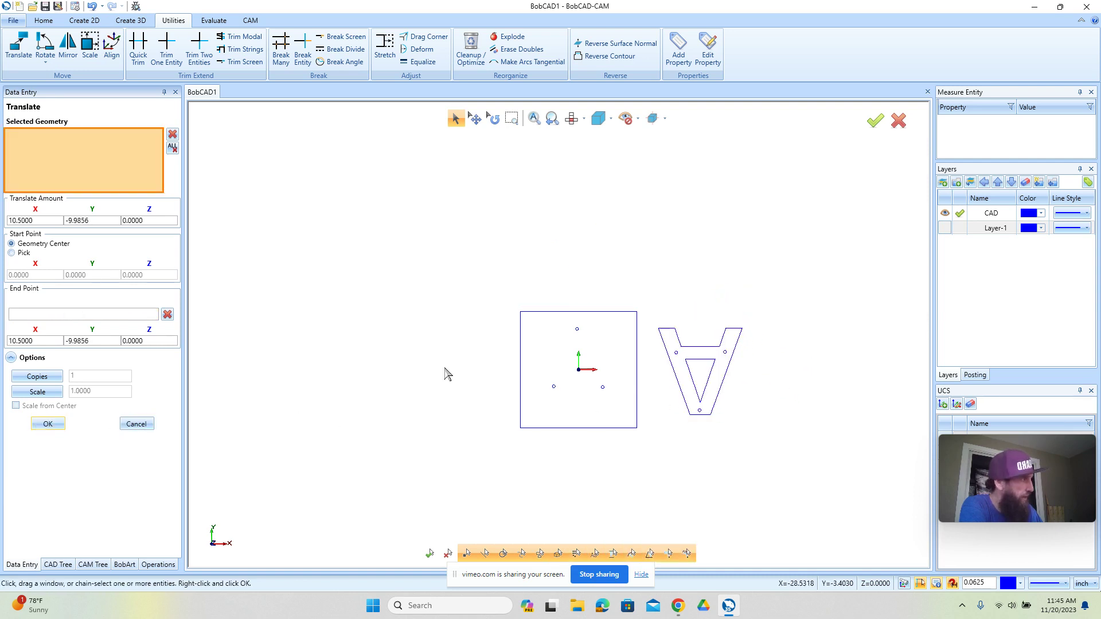
Translate the square, the letter A and all their circles together by about 5.5 inches in X and 5.5 inches in Y.
left_click_drag(512, 309, 797, 462)
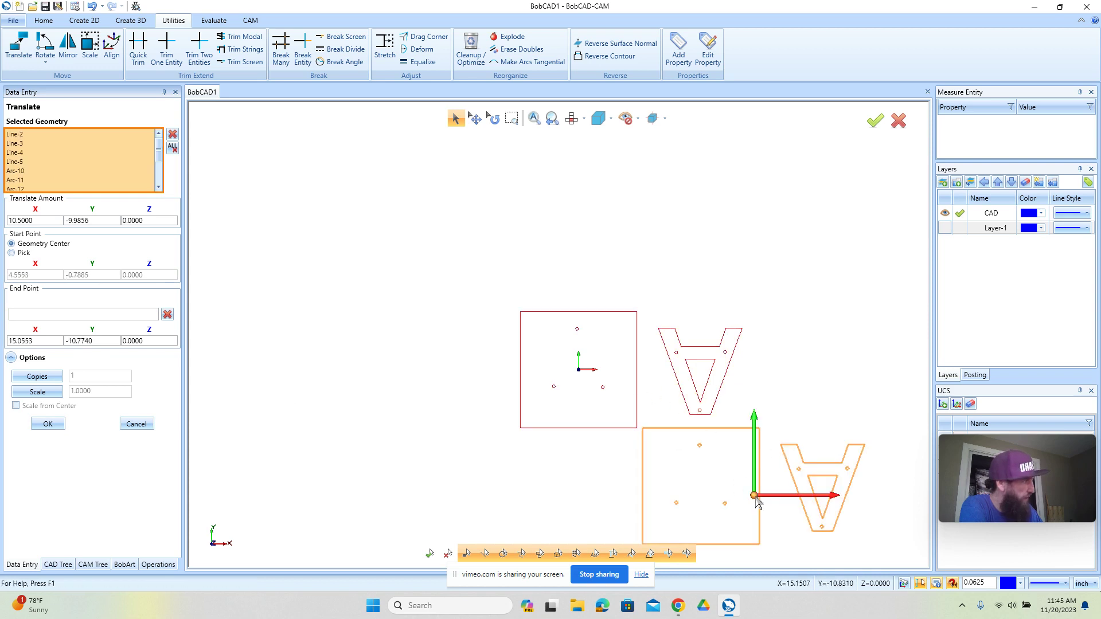
right_click(728, 312)
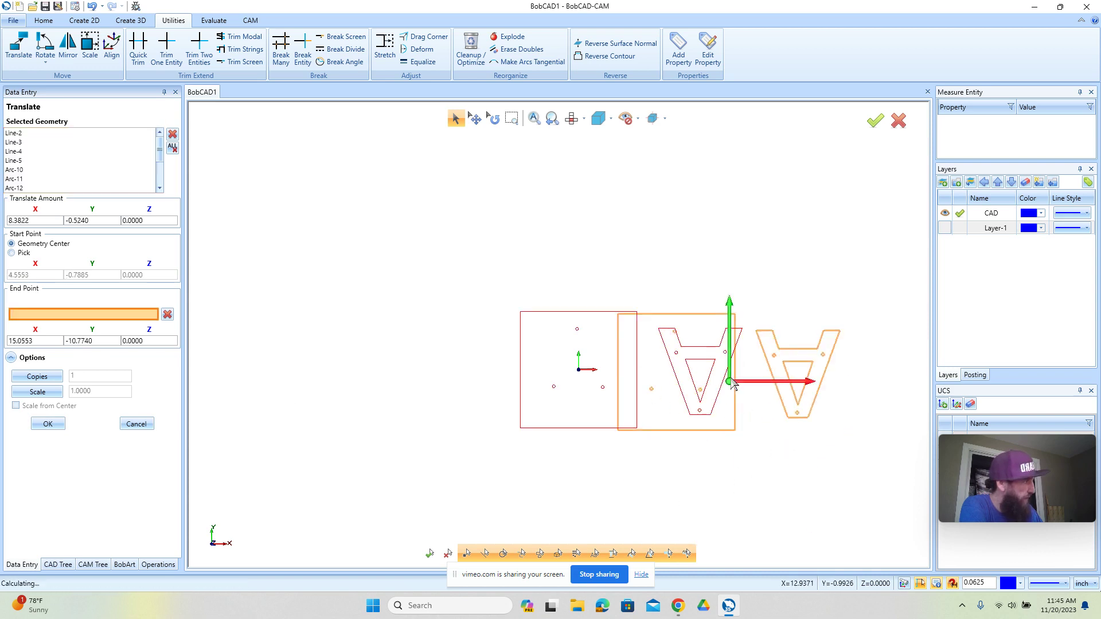
left_click(696, 315)
left_click(48, 424)
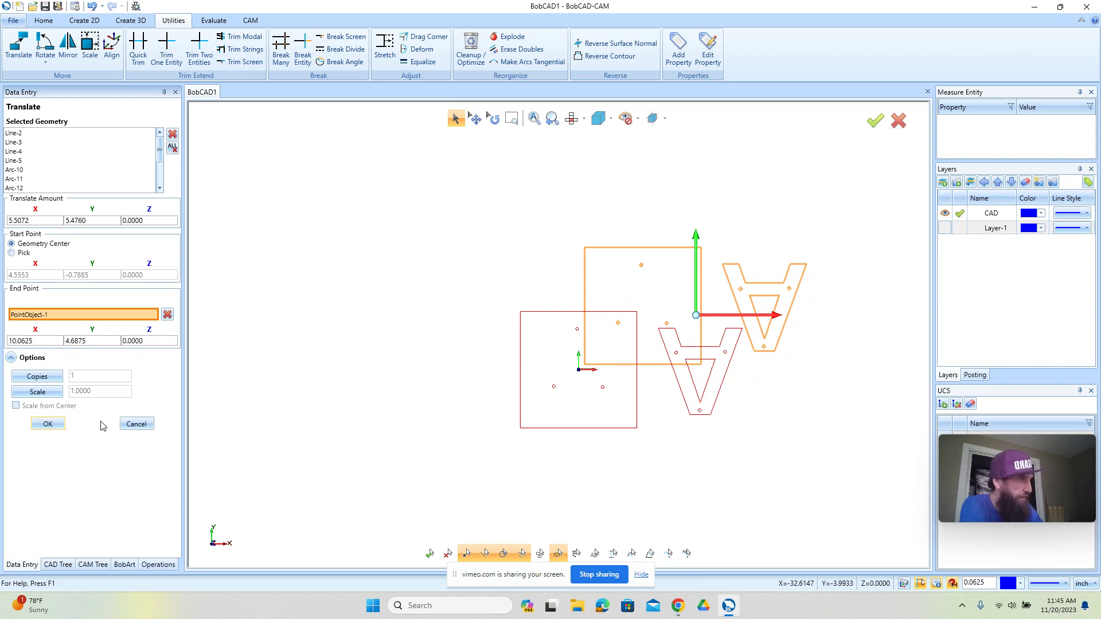
left_click(136, 424)
scroll(450, 430, "down", 3)
scroll(624, 376, "up", 2)
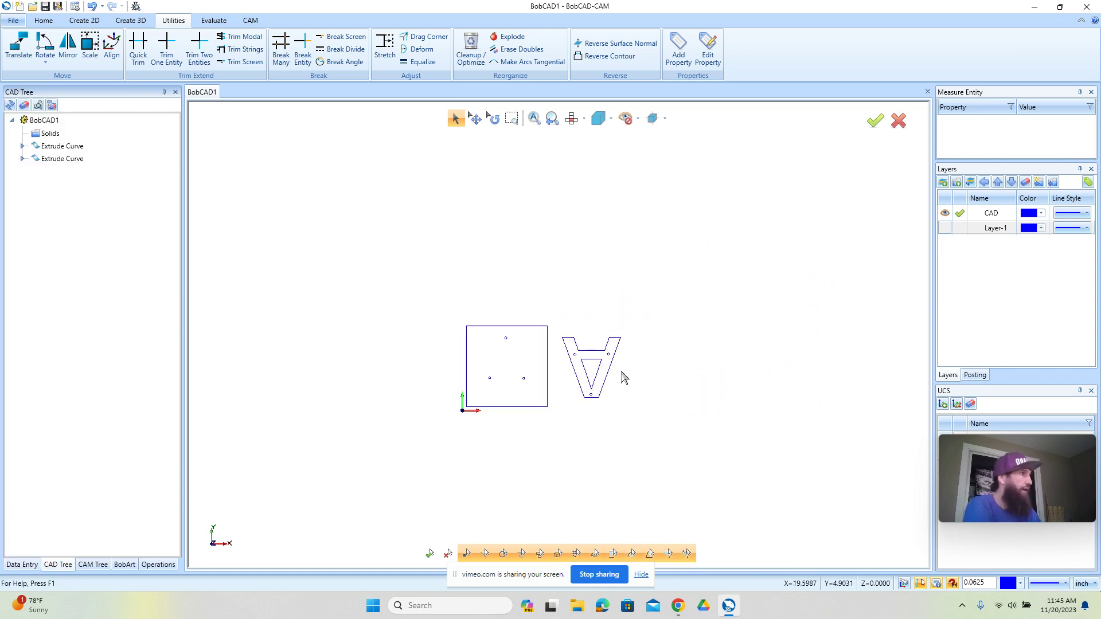
Draw a 24 by 24 inch rectangle with its lower-left corner at the origin, enclosing the square and the letter.
left_click(83, 20)
left_click(117, 46)
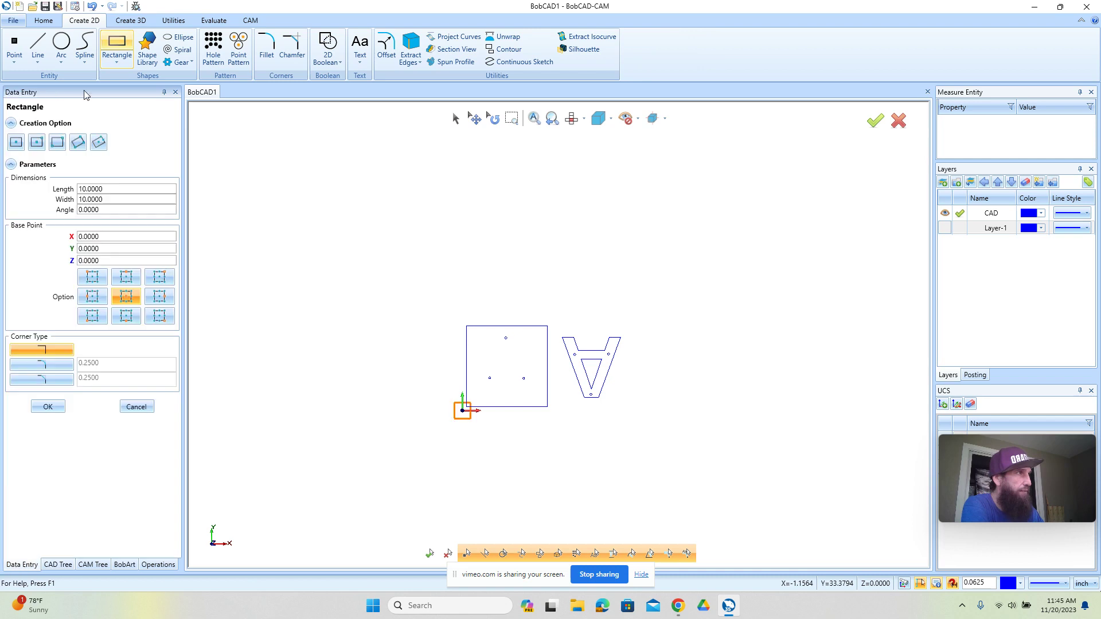
double_click(97, 188)
type("24")
key("Tab")
type("24")
key("Tab")
left_click(93, 316)
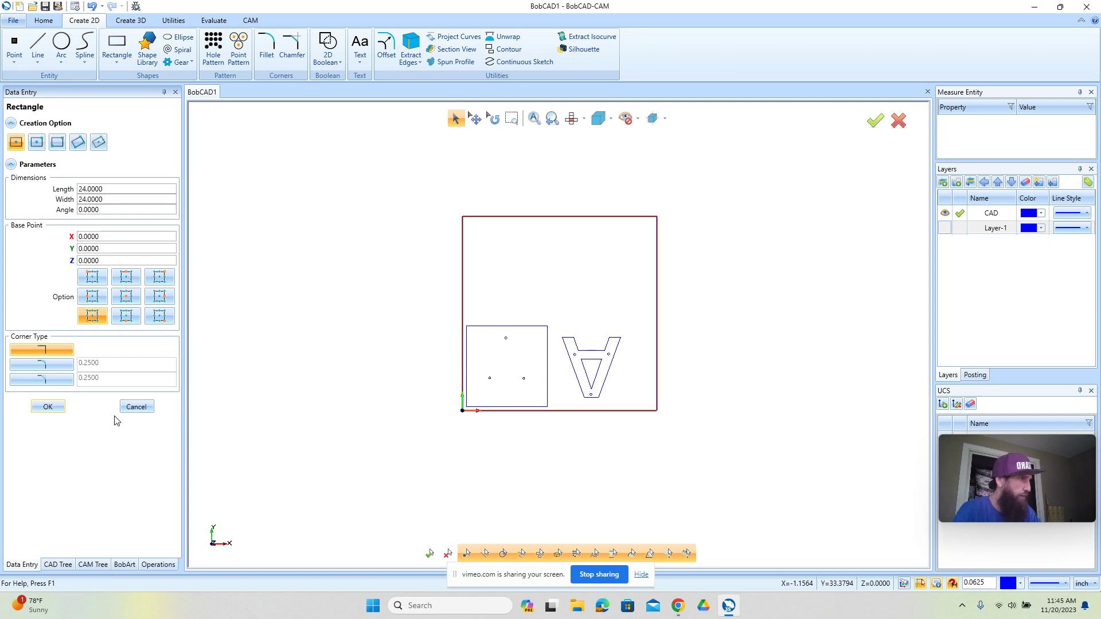
left_click(136, 408)
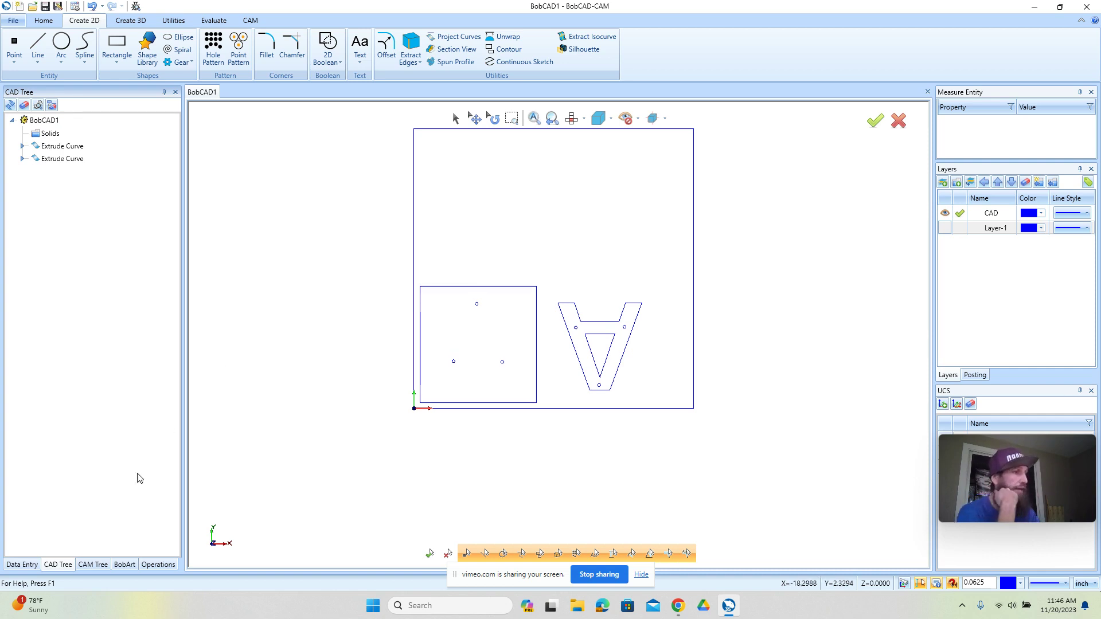
Start a new milling job using the Industrial_CNC_Mill machine.
left_click(92, 565)
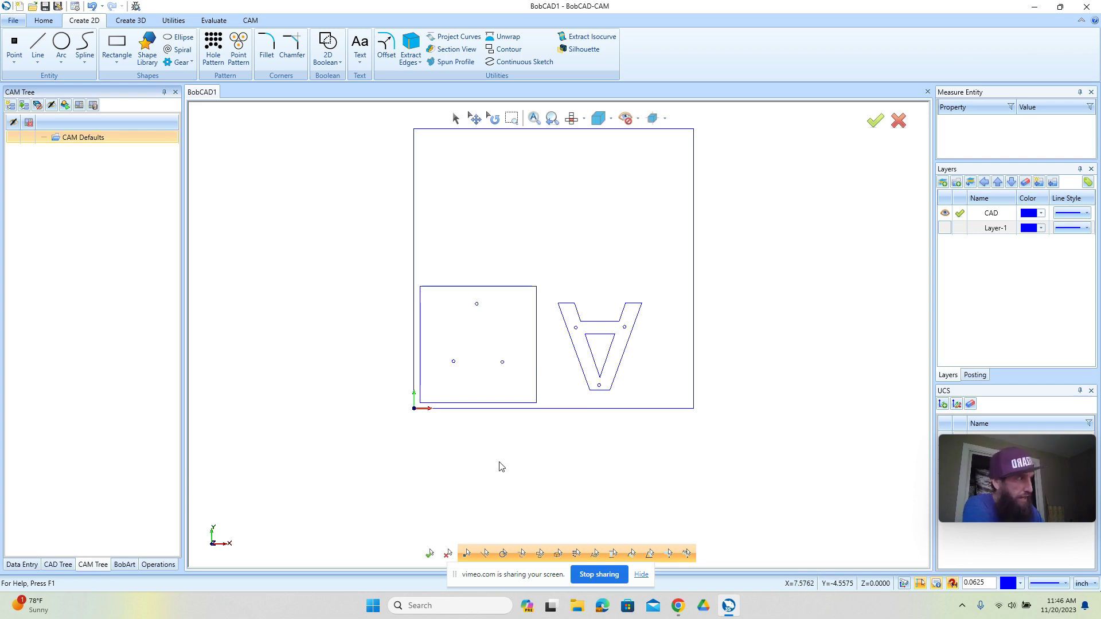
scroll(496, 471, "down", 2)
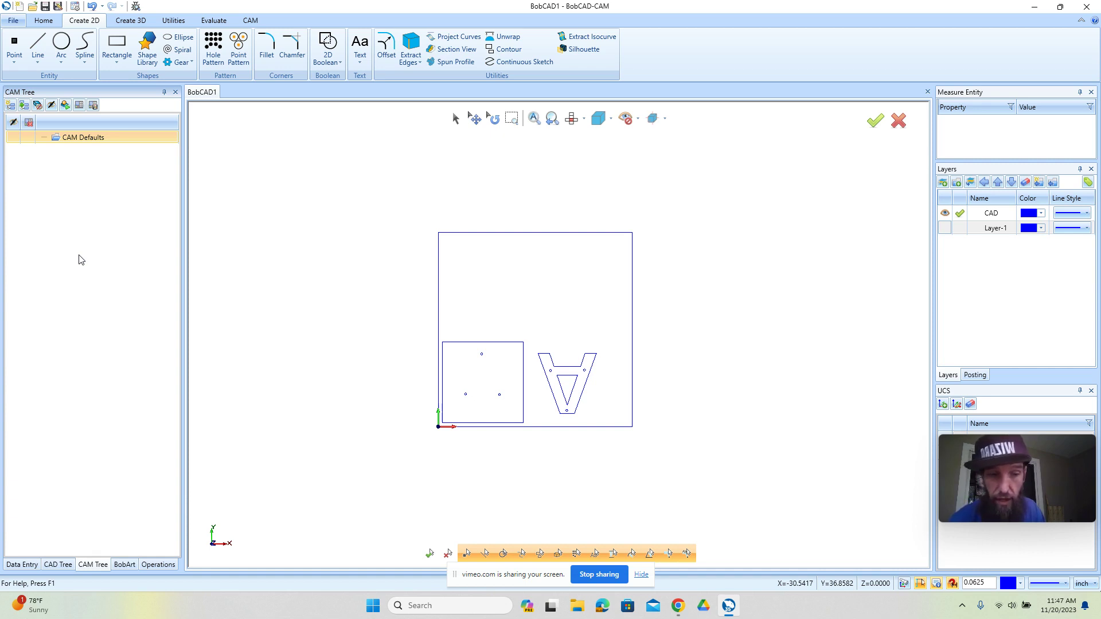
right_click(89, 138)
left_click(129, 146)
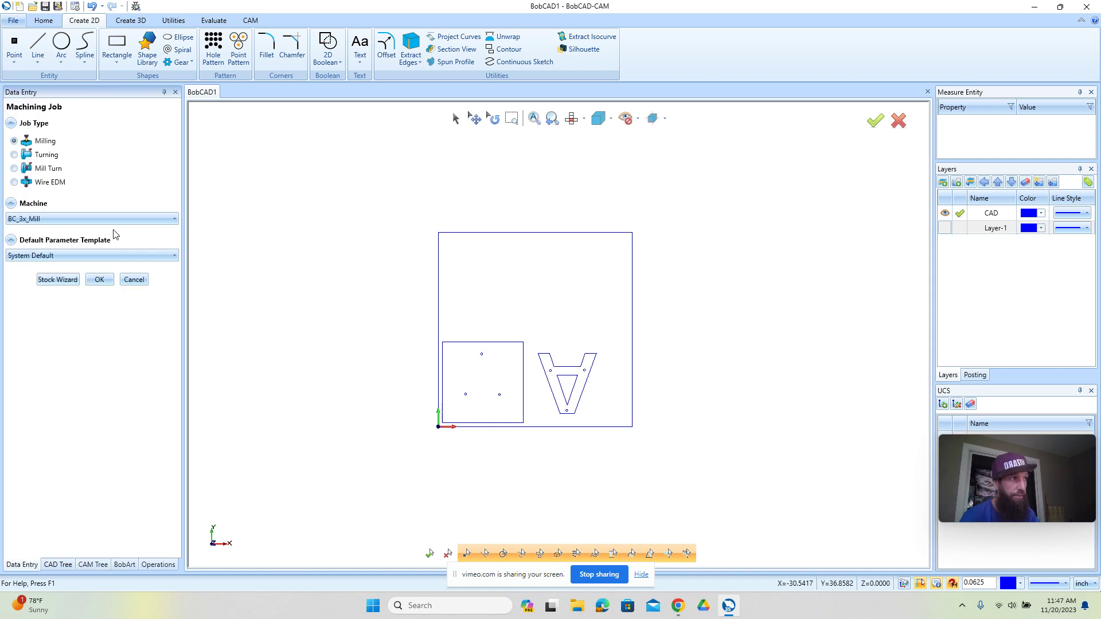
left_click(77, 221)
scroll(98, 303, "down", 1)
scroll(98, 303, "down", 5)
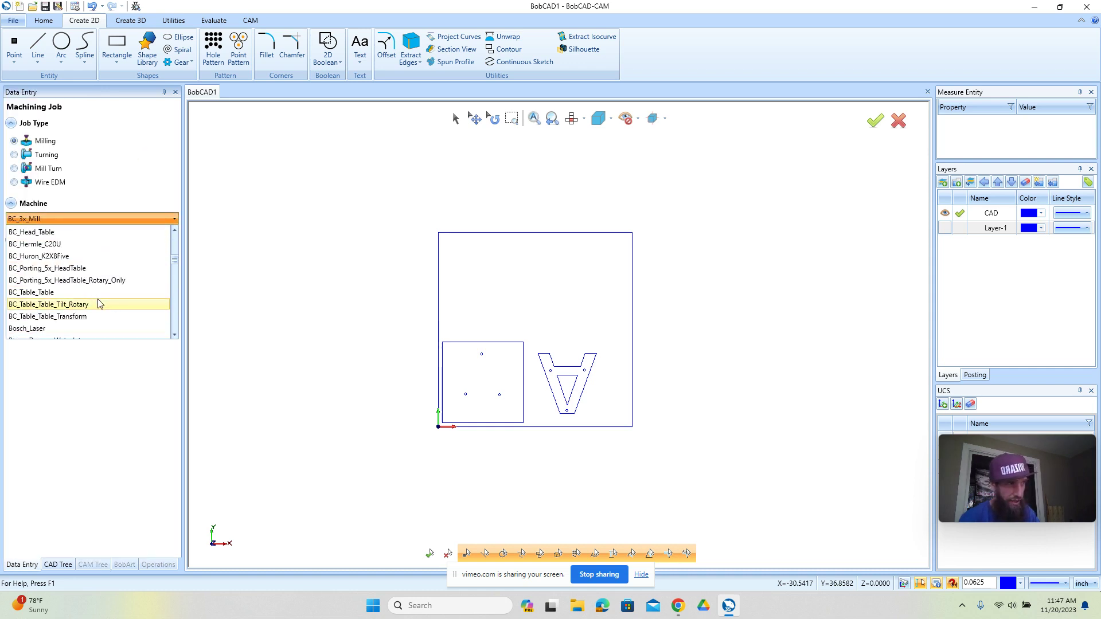
scroll(99, 304, "down", 1)
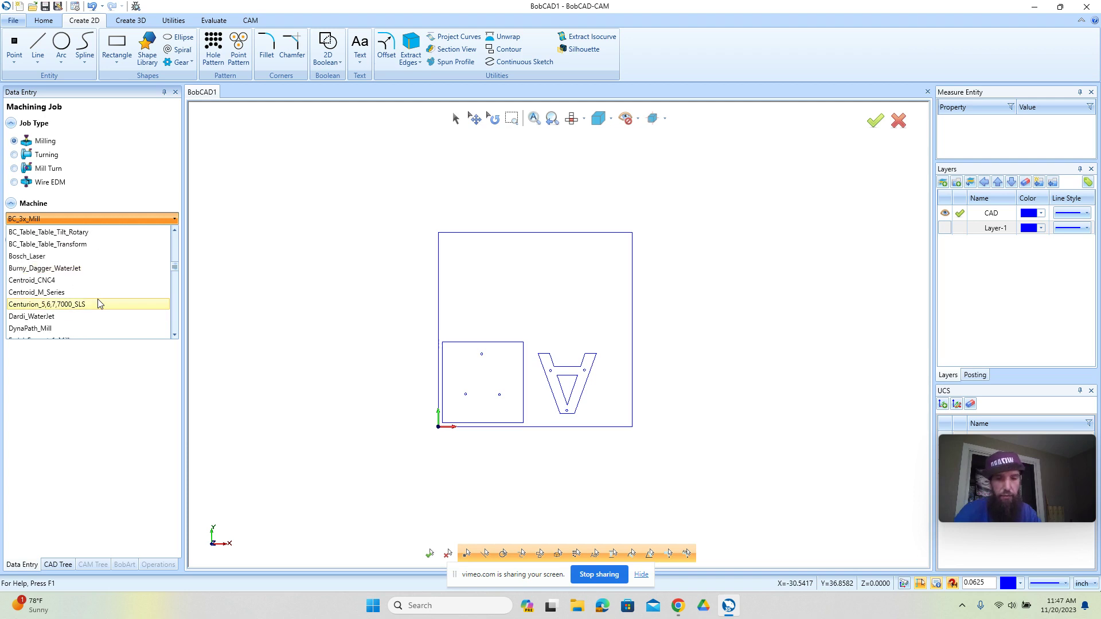
scroll(99, 304, "down", 5)
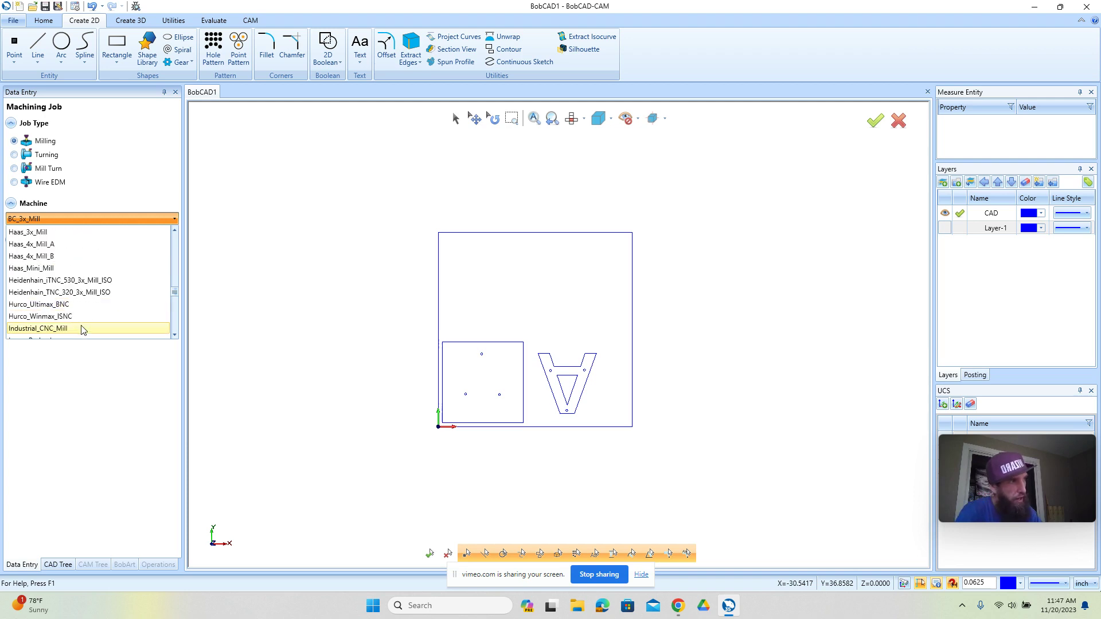
left_click(83, 328)
Define a rectangular stock with a Z dimension of 0.25 inch, leaving the workpiece unassigned, and accept the default machine setup at the origin.
left_click(74, 284)
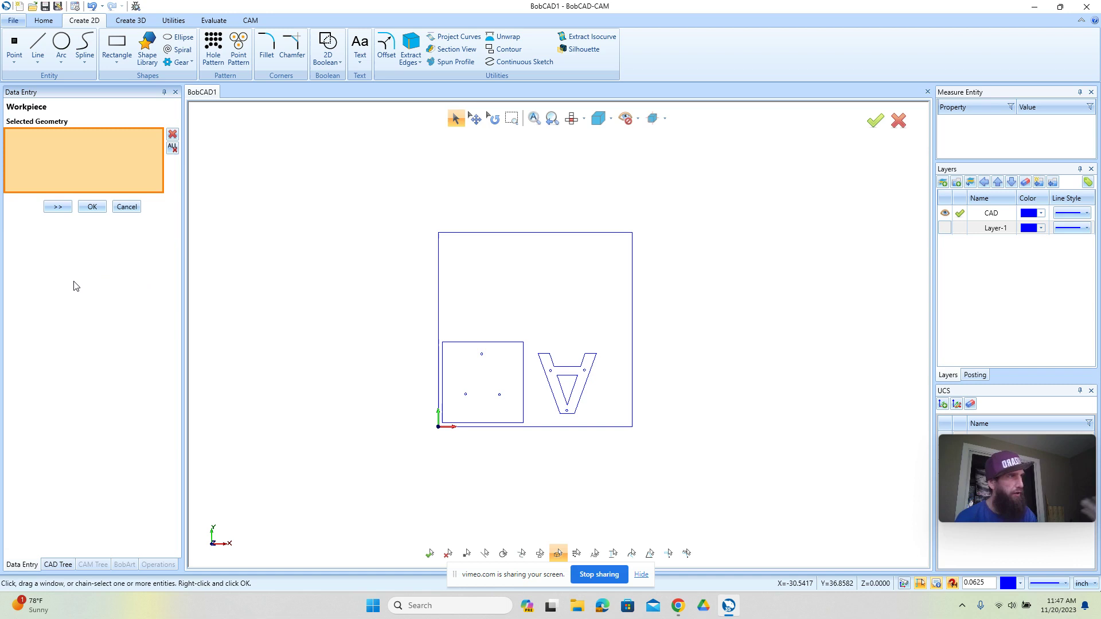
left_click(61, 208)
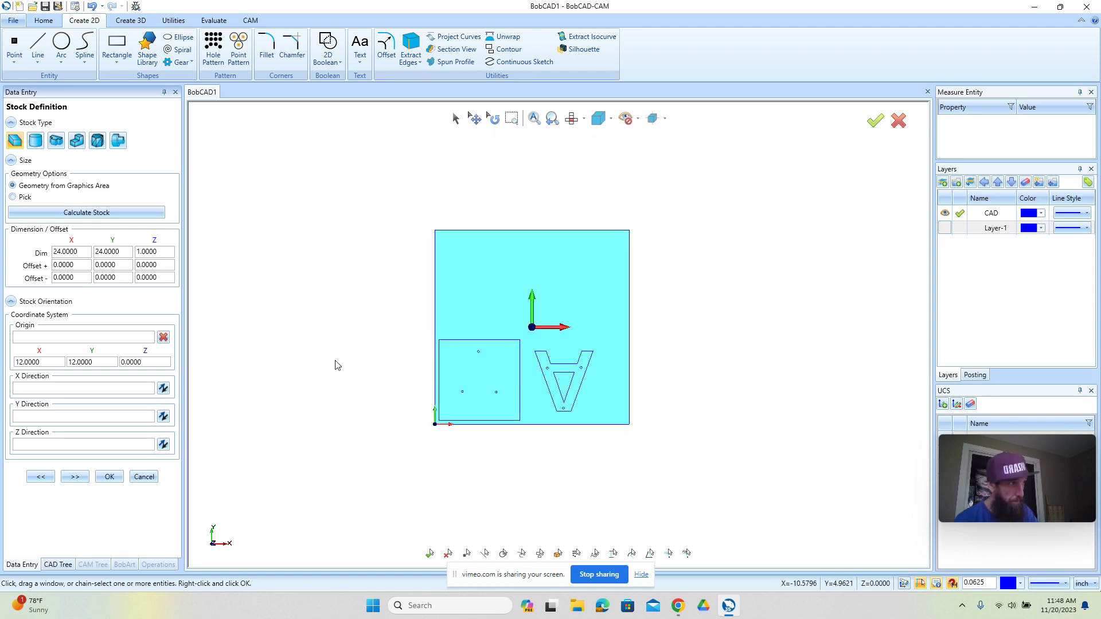
key("Tab")
type(".25")
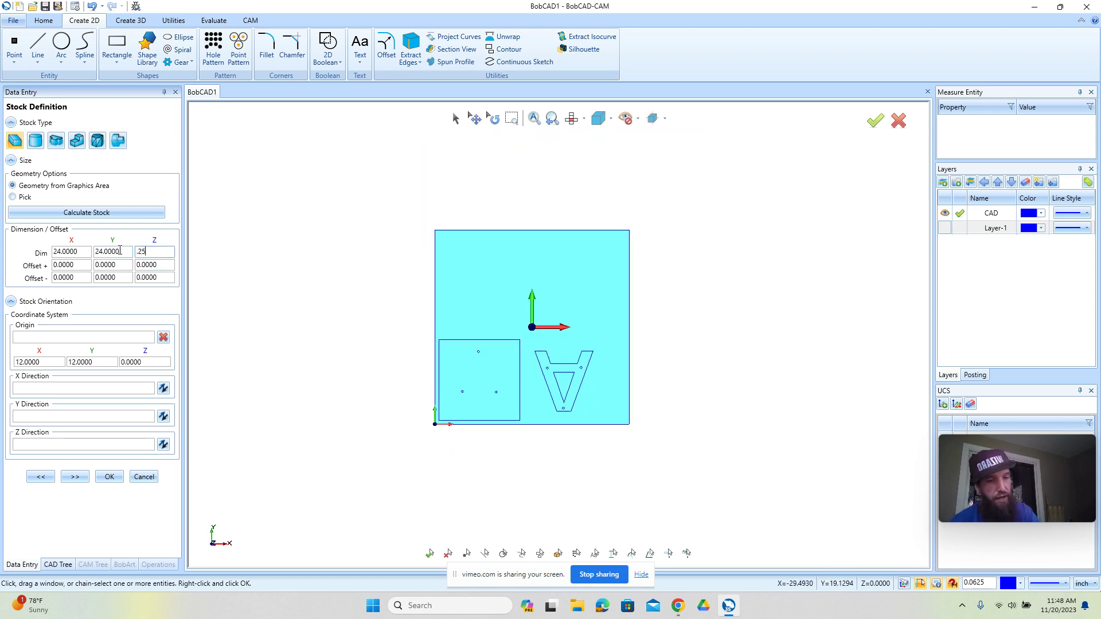
key("Tab")
left_click(75, 477)
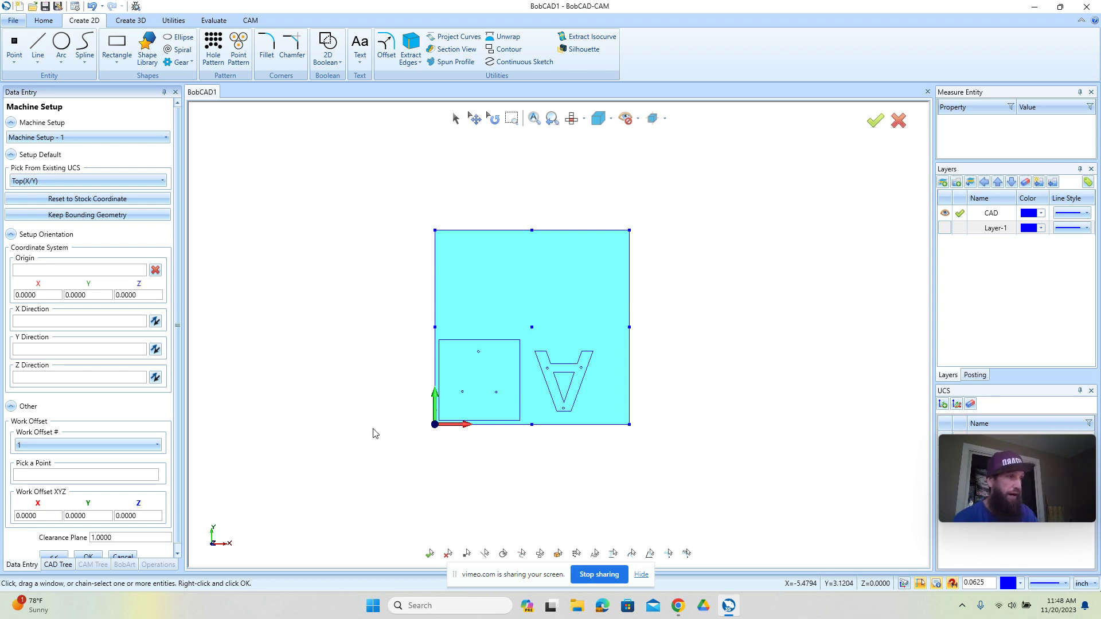
left_click(88, 556)
Add a 2-axis milling feature to Machine Setup - 1 using the square's three circles, with a total depth of 0.260 inch.
left_click(105, 235)
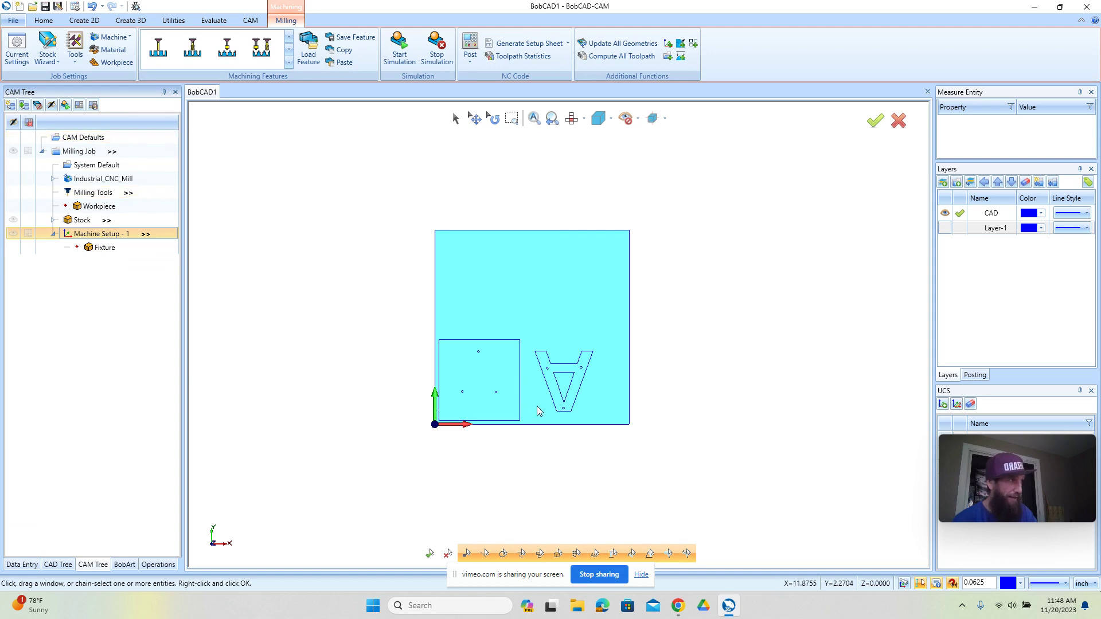
scroll(560, 407, "up", 2)
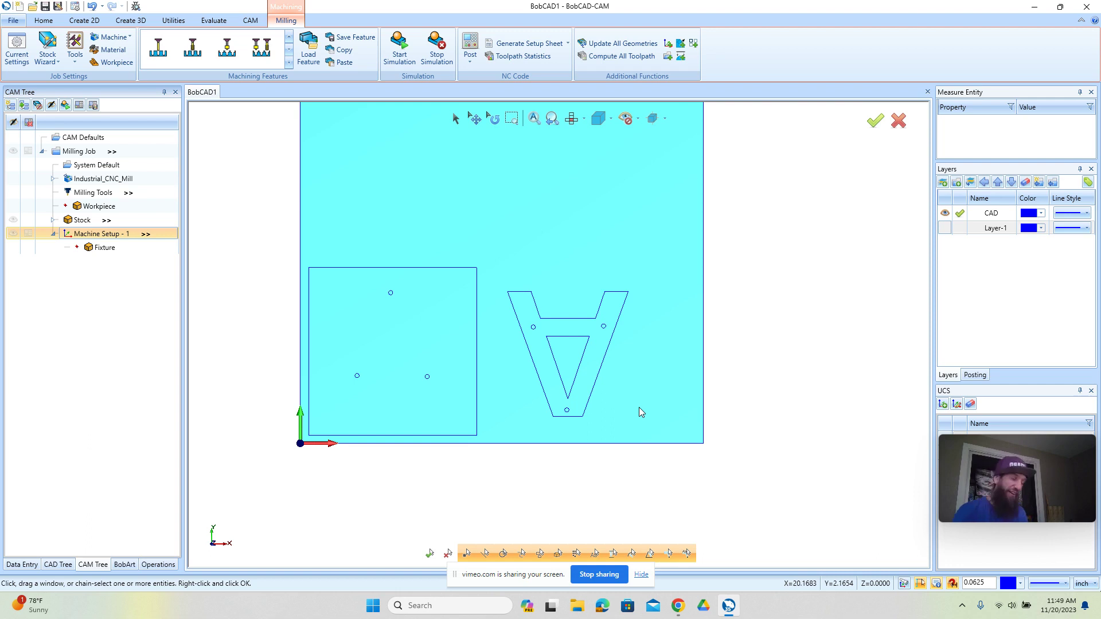
scroll(390, 282, "up", 5)
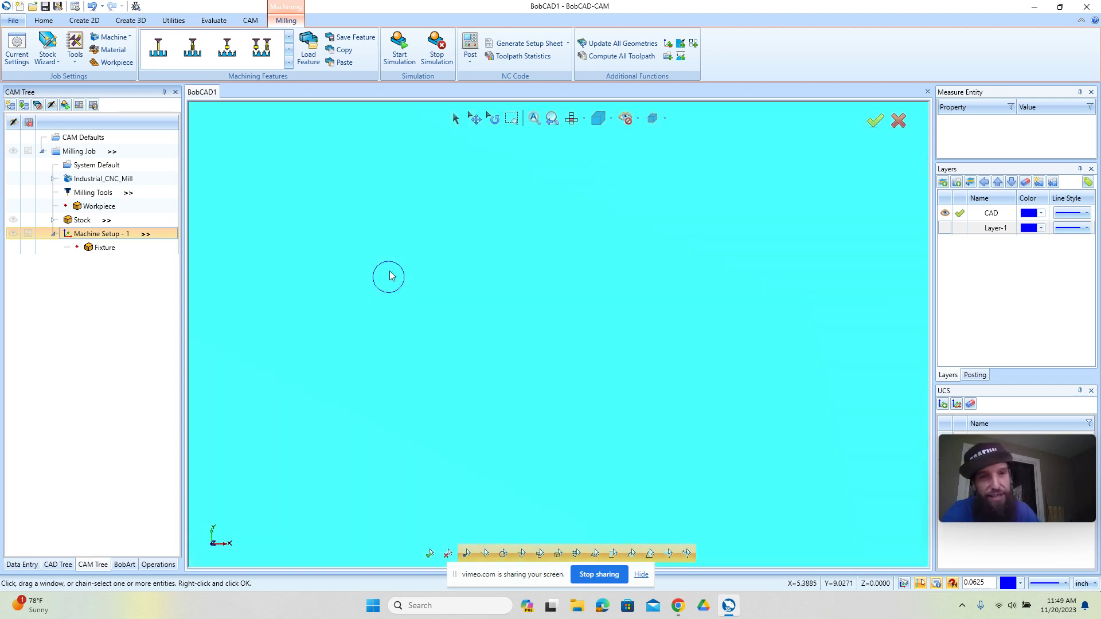
scroll(390, 277, "down", 5)
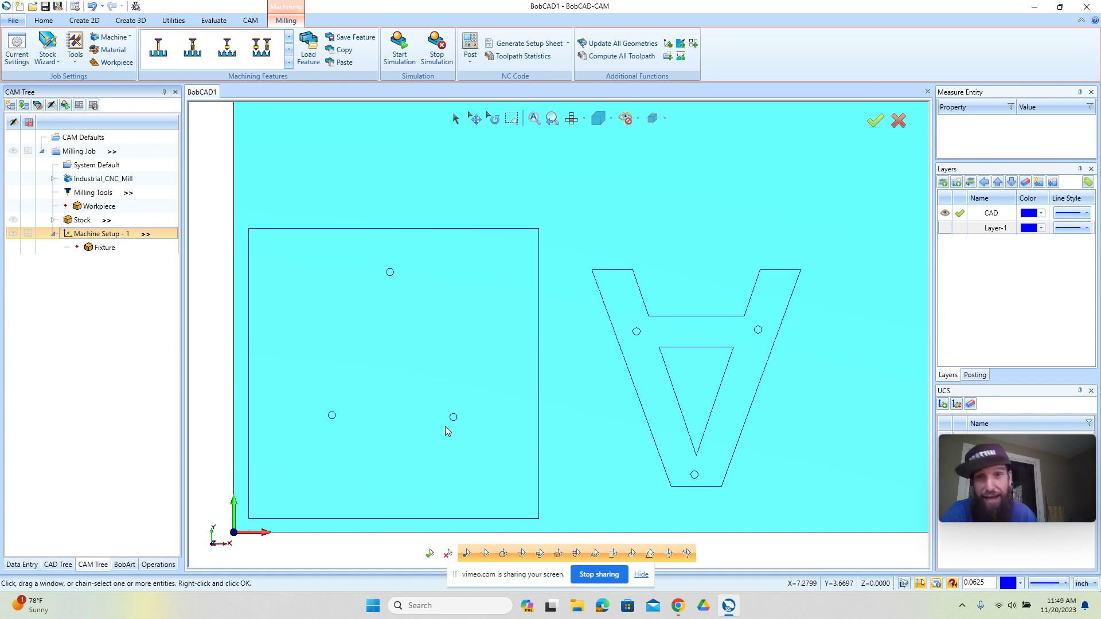
right_click(100, 235)
left_click(177, 395)
left_click(503, 184)
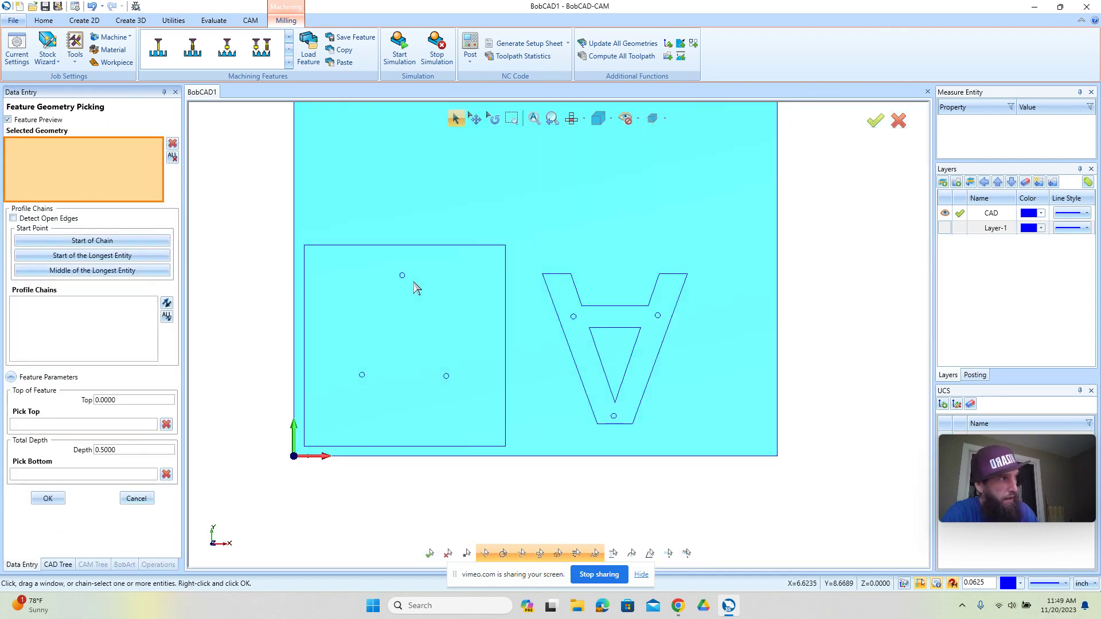
left_click_drag(330, 268, 468, 399)
double_click(130, 451)
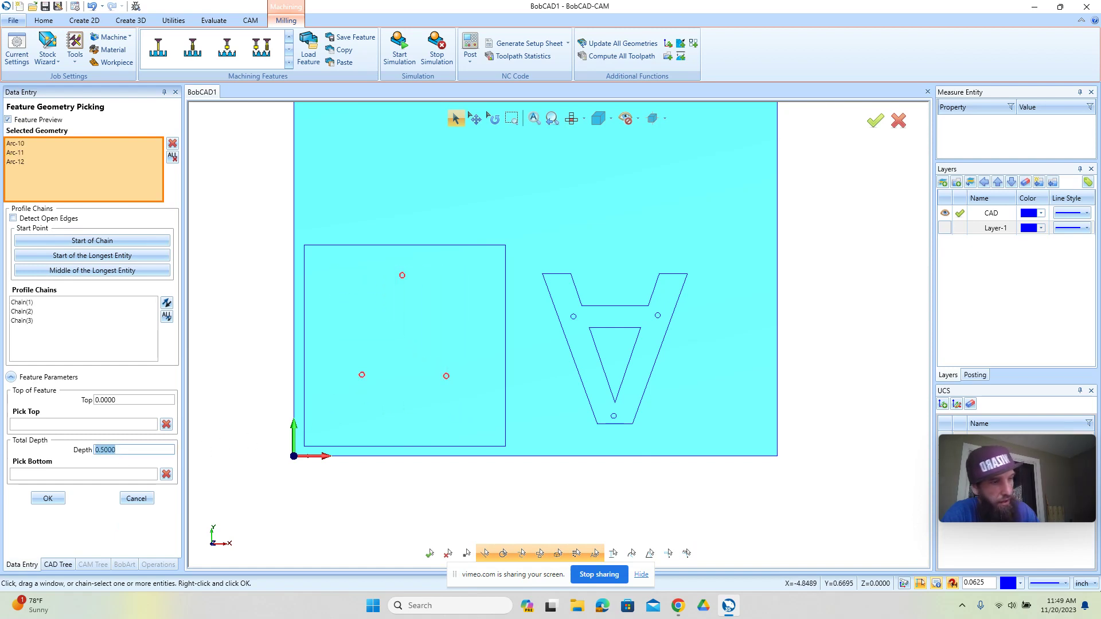
type(".260")
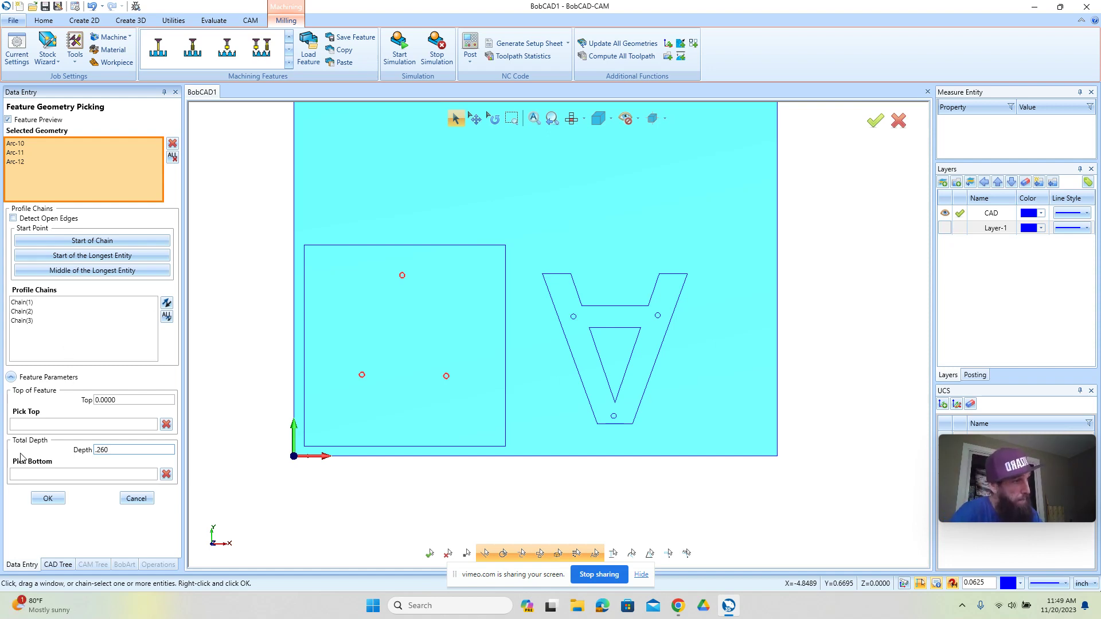
left_click(48, 499)
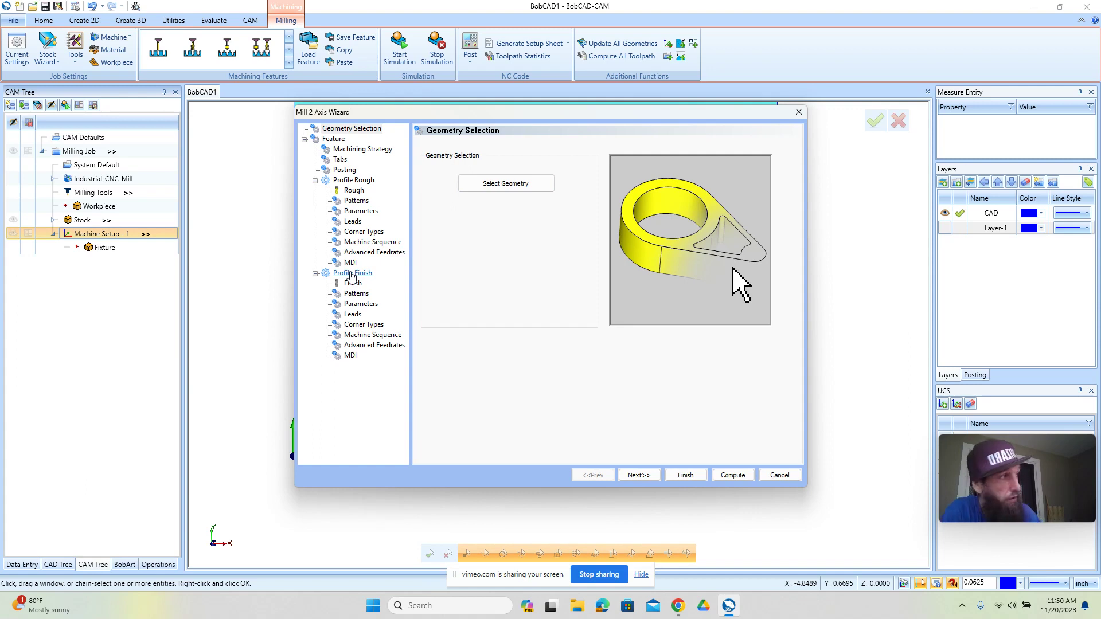
Remove the Profile Finish operation from the feature's machining strategy, keeping only Profile Rough.
left_click(362, 149)
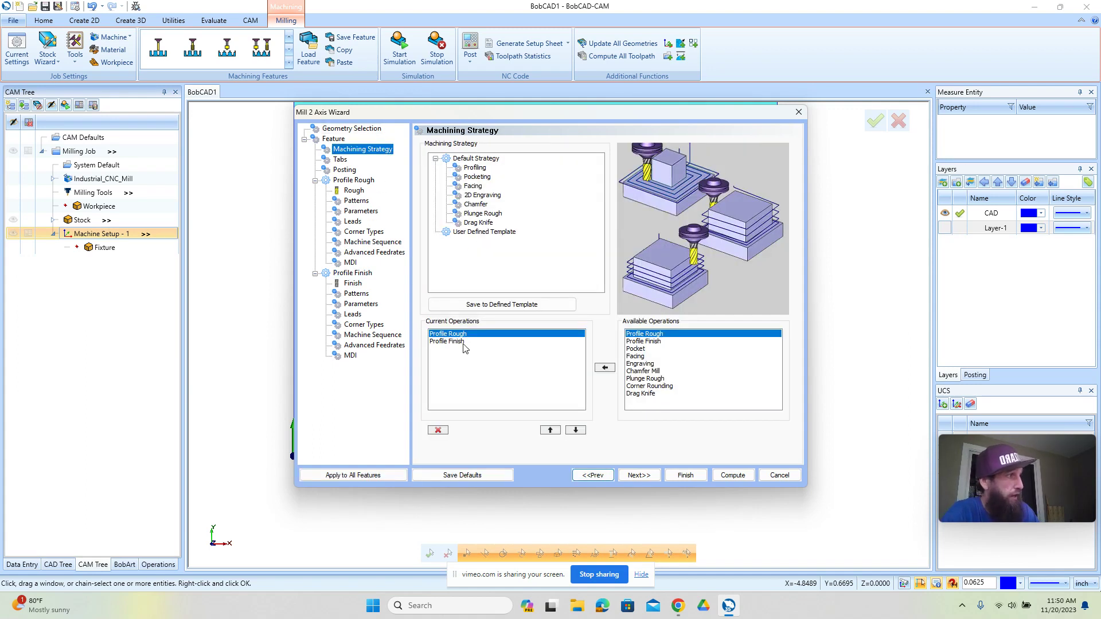
left_click(464, 343)
left_click(437, 430)
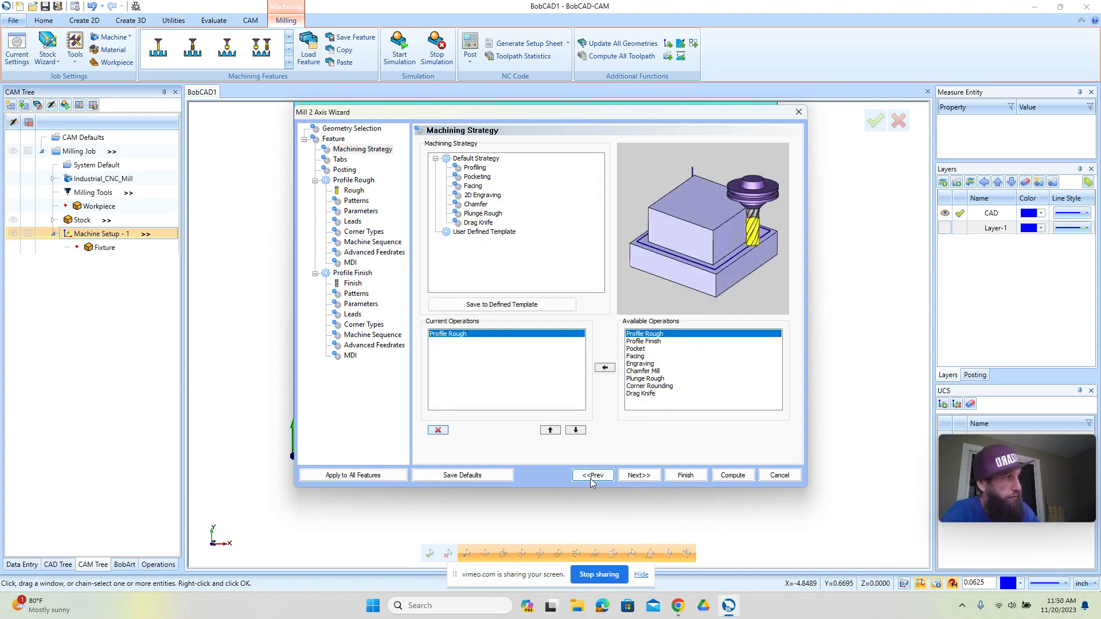
left_click(644, 477)
Set the Profile Rough tool diameter to 0.1875 inch.
left_click(353, 190)
double_click(586, 186)
type(".187")
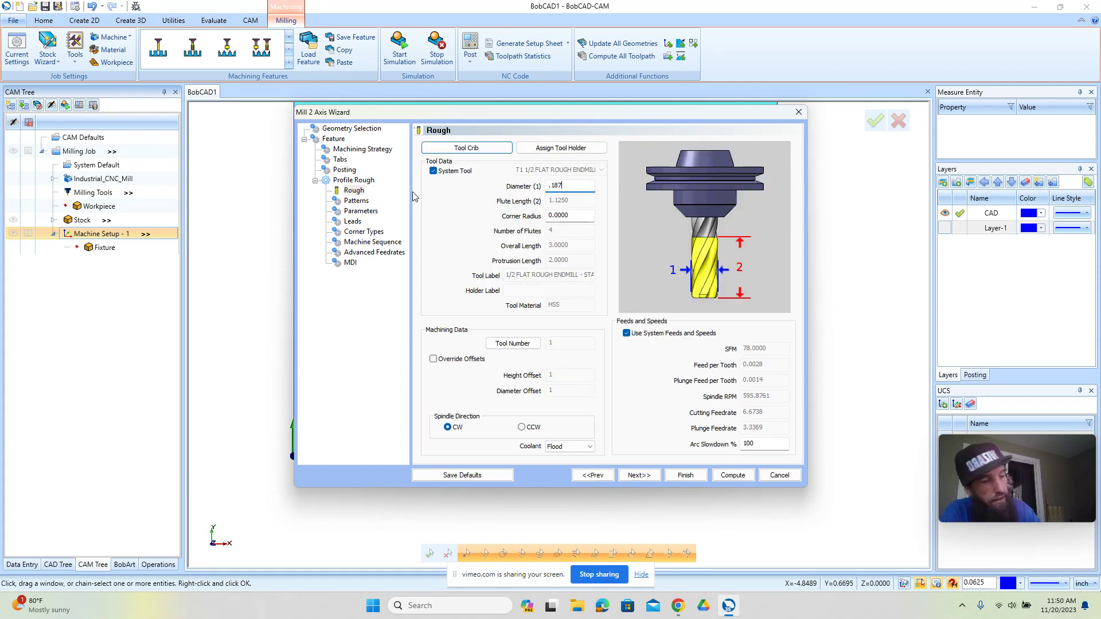
type("5")
key("Tab")
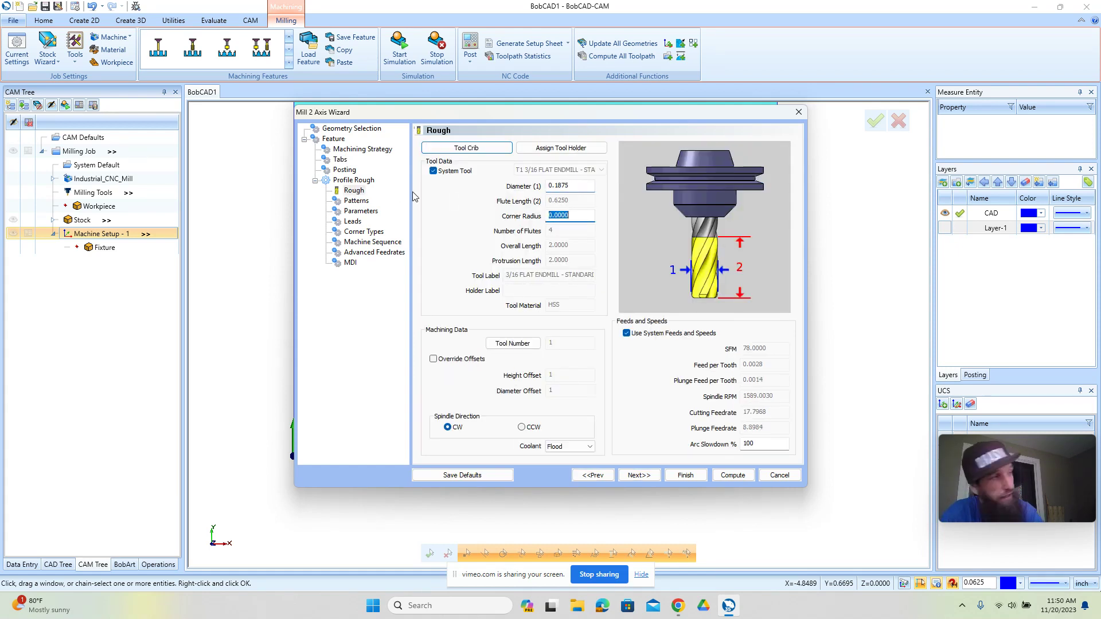
Override the system feeds and speeds with a spindle speed of 3000 RPM, a cutting feedrate of 50 and a plunge feedrate of 50.
left_click(626, 333)
left_click_drag(780, 396, 727, 397)
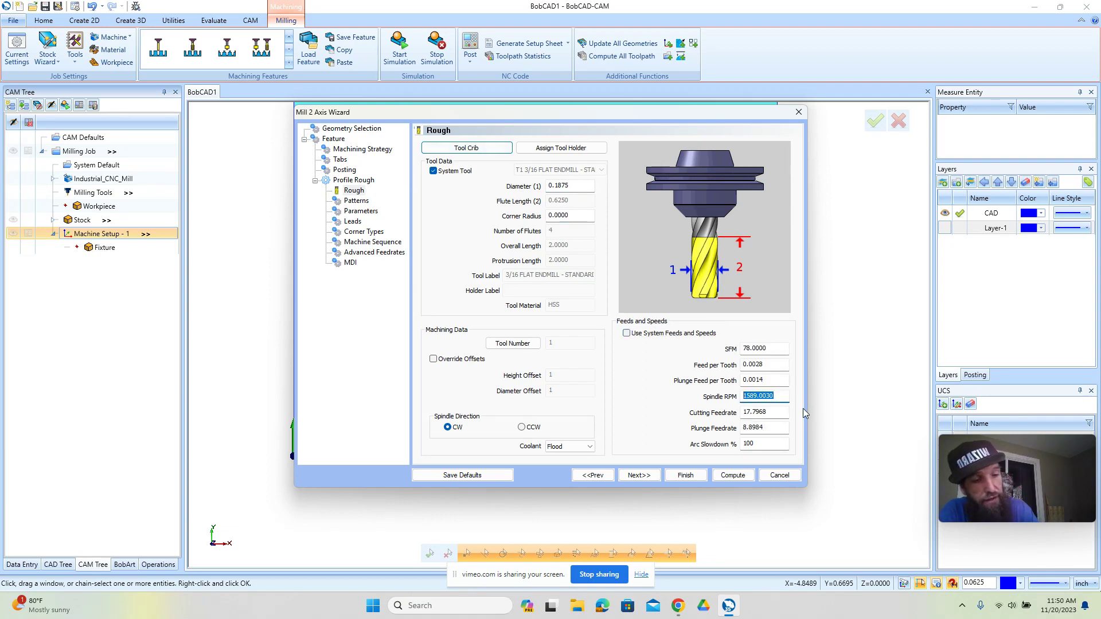
type("3000")
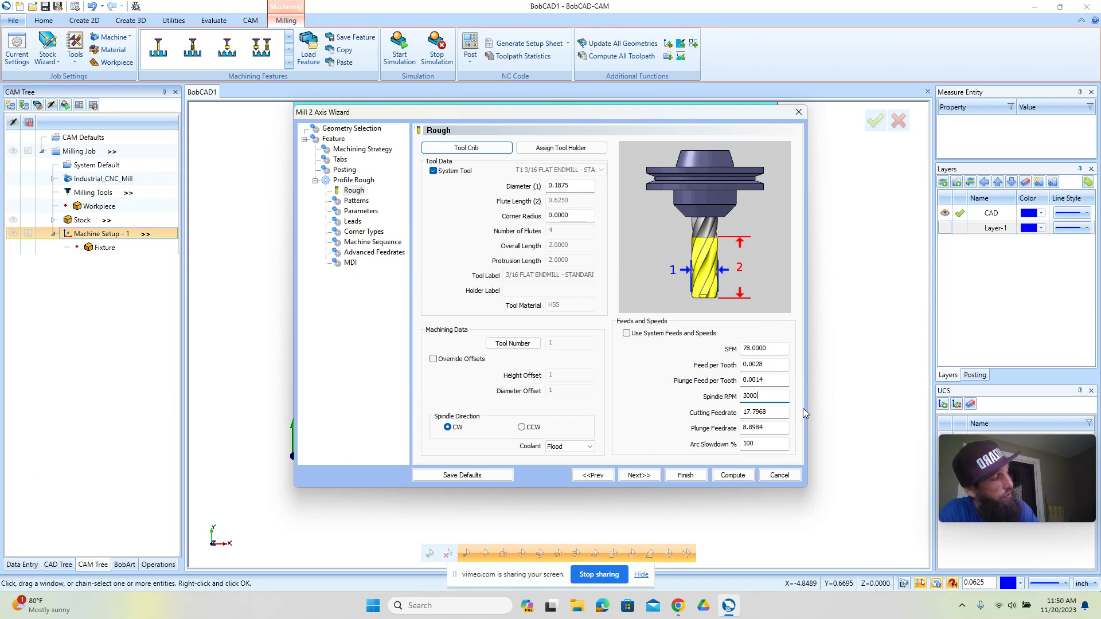
key("Tab")
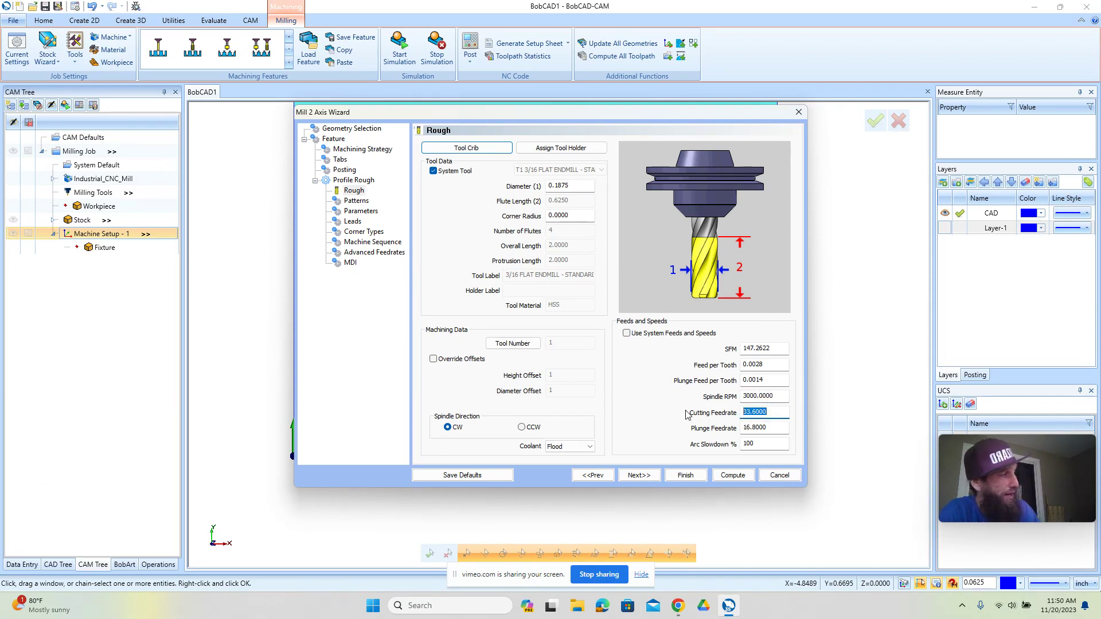
type("50")
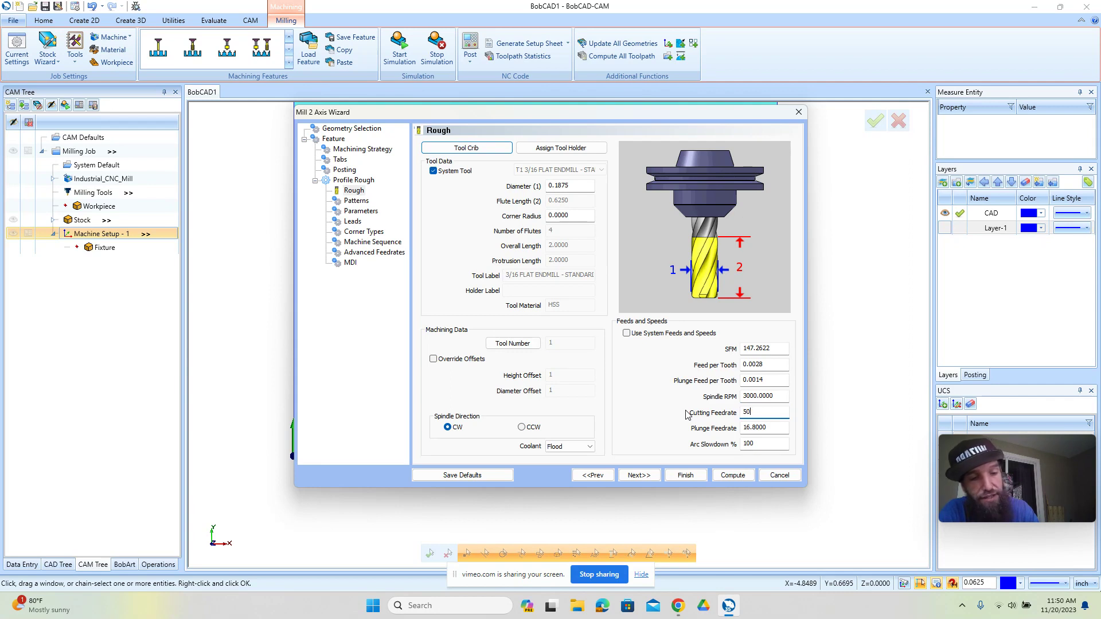
key("Tab")
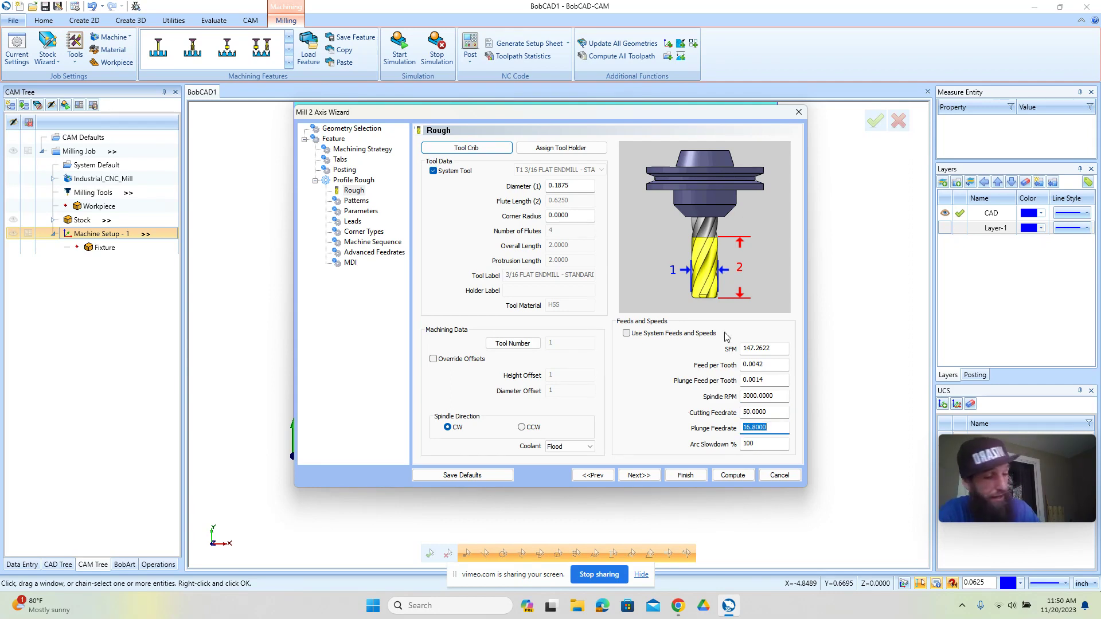
type("50")
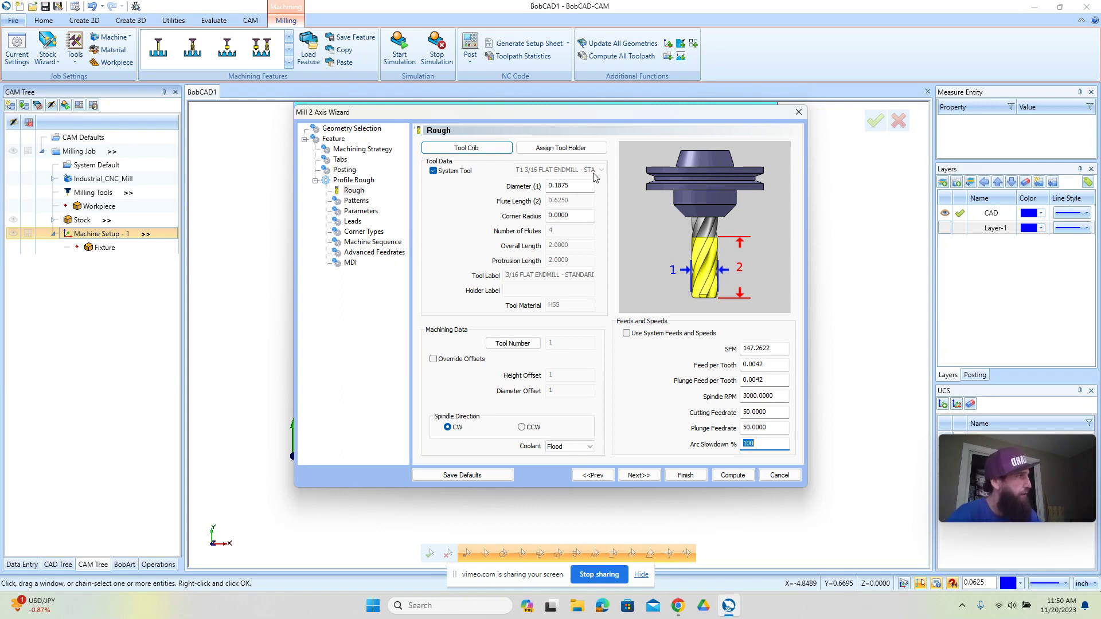
Set the Profile Rough side allowance to 0 and compute the feature's toolpath.
left_click(357, 200)
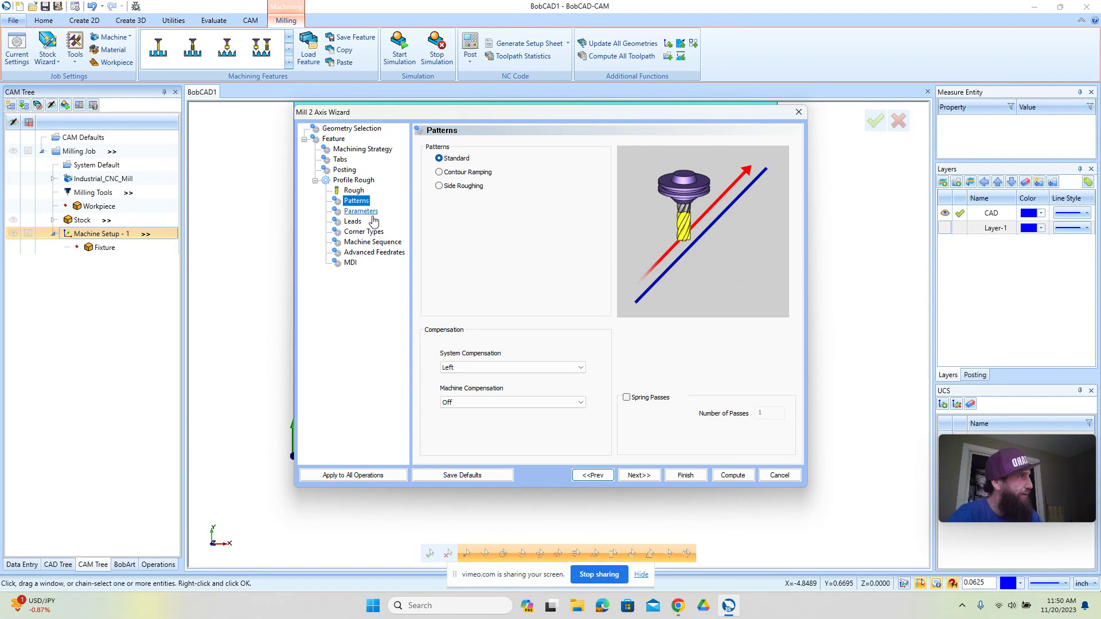
left_click(369, 213)
double_click(557, 170)
type("0")
key("Tab")
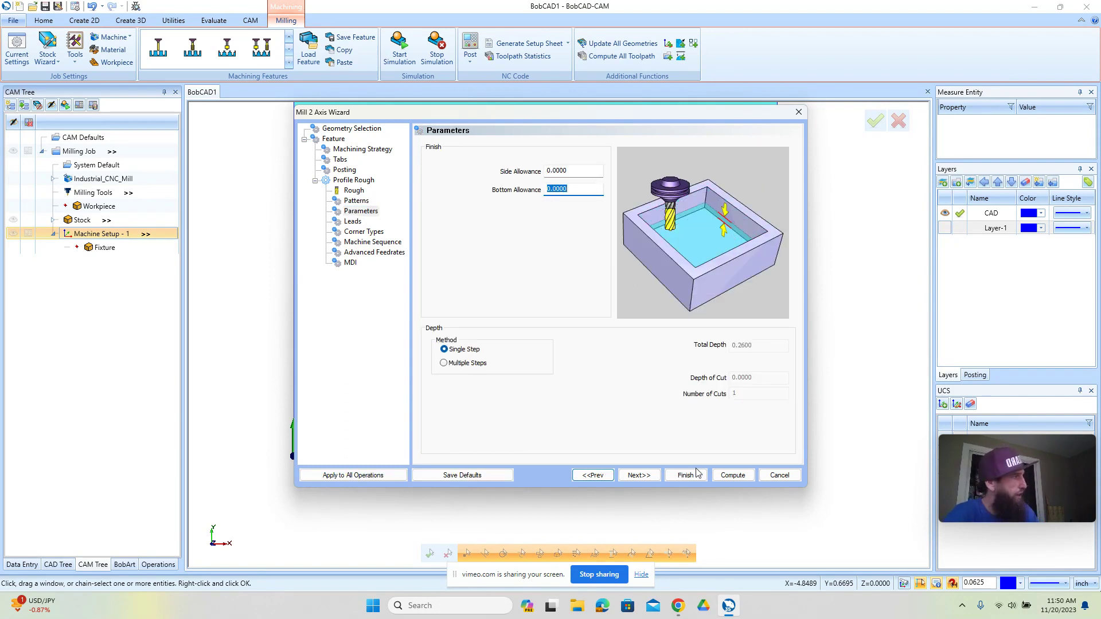
left_click(729, 477)
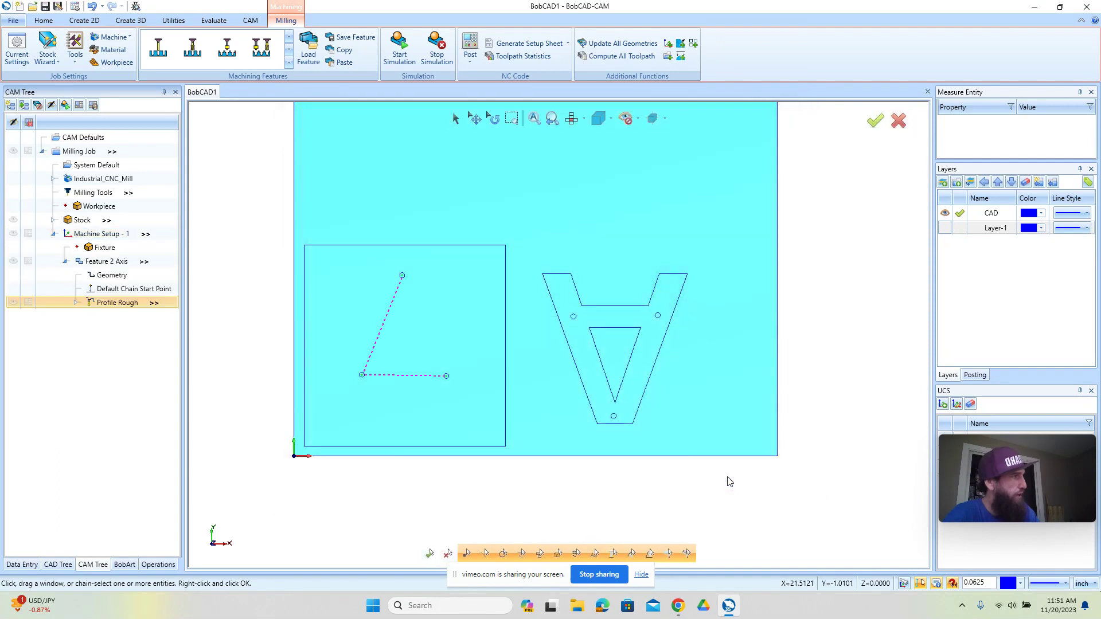
scroll(411, 282, "up", 3)
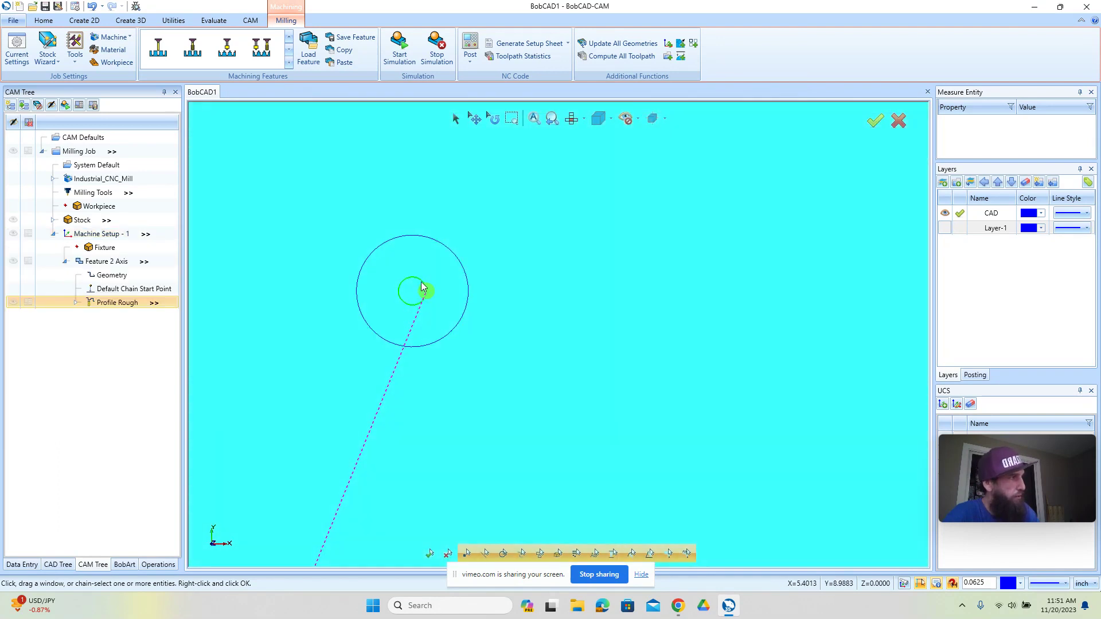
scroll(425, 288, "down", 5)
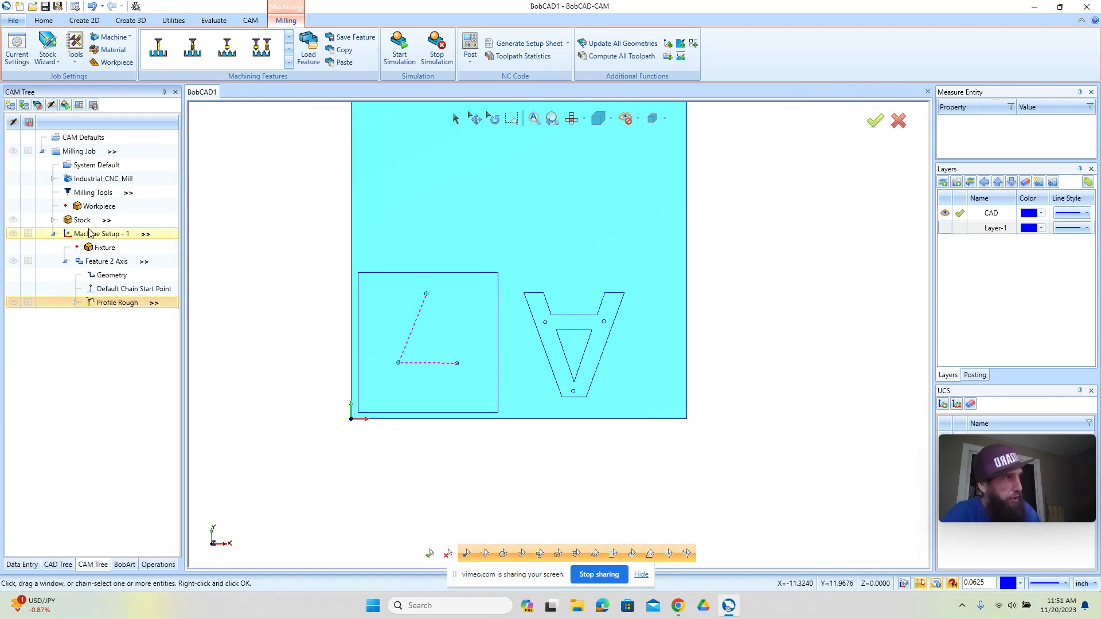
Hide the stock so only the part geometry and the hole toolpaths are displayed.
left_click(12, 221)
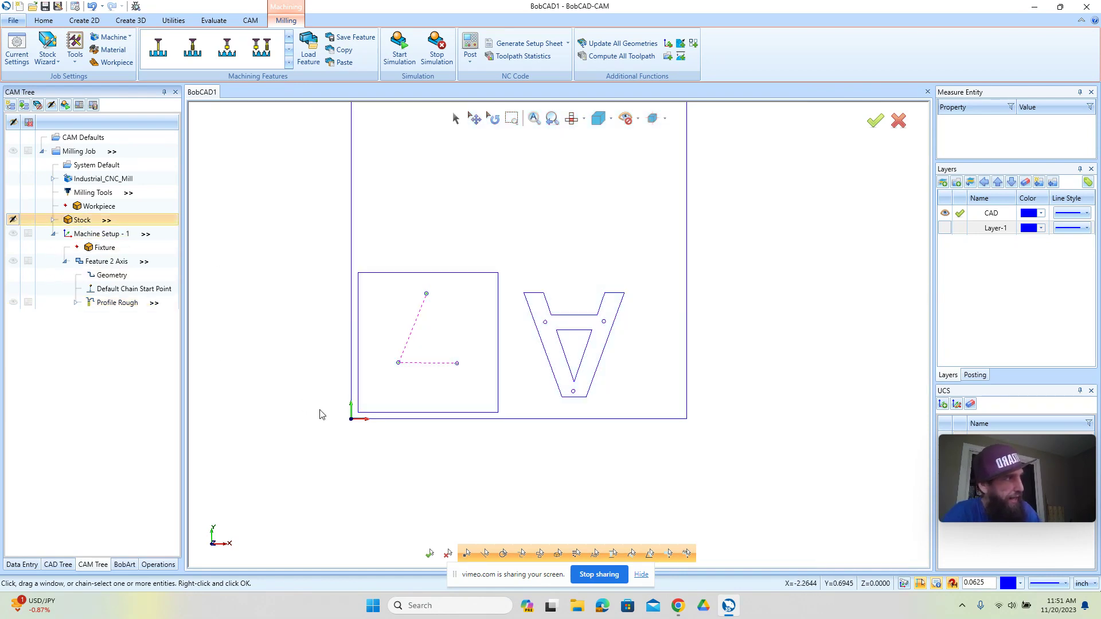
scroll(367, 402, "up", 3)
scroll(384, 455, "down", 4)
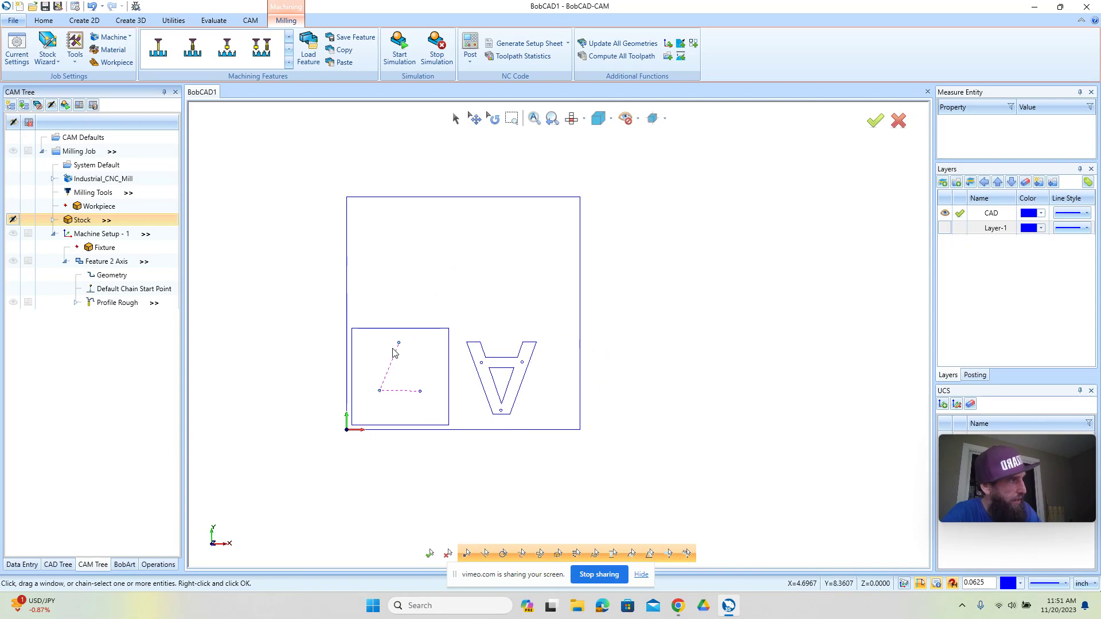
scroll(395, 351, "up", 2)
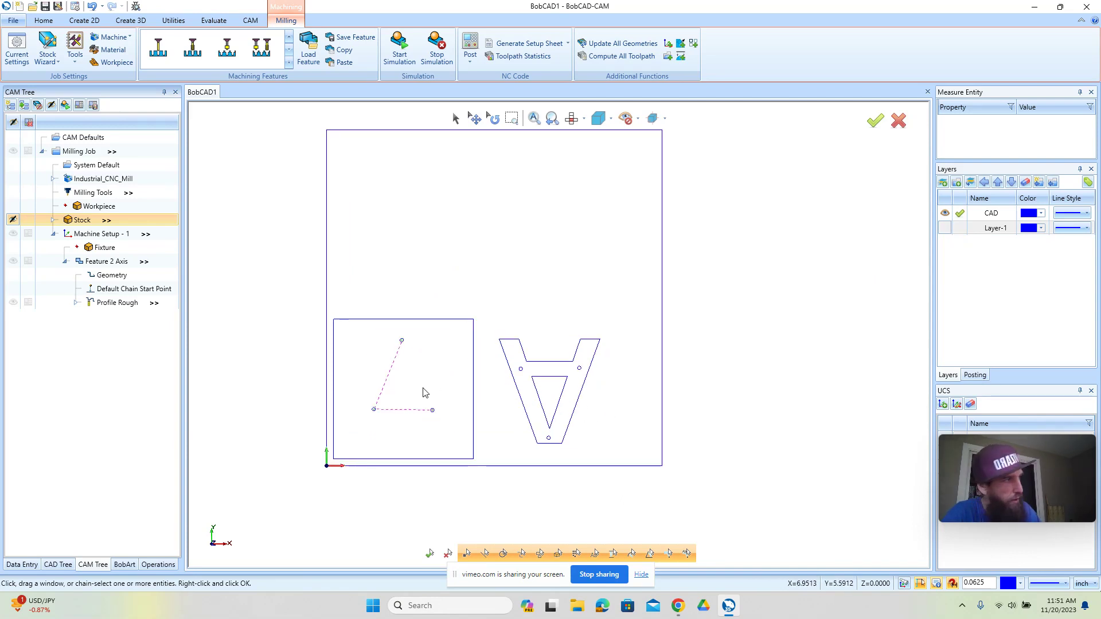
scroll(403, 379, "up", 2)
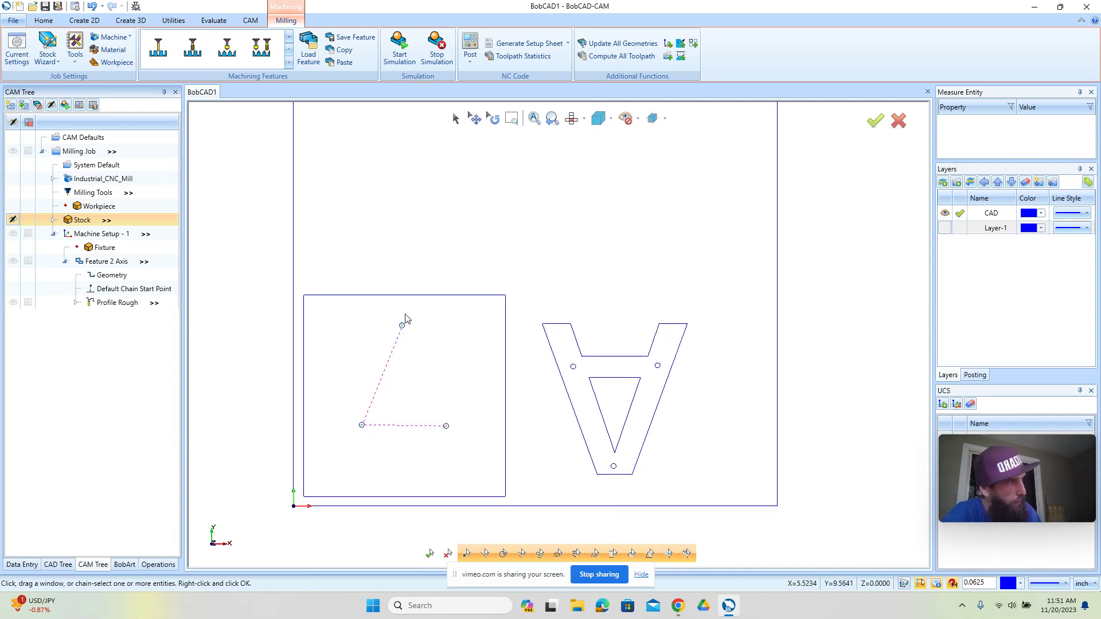
Add the letter A's three circles to the 2-axis feature's geometry.
double_click(113, 275)
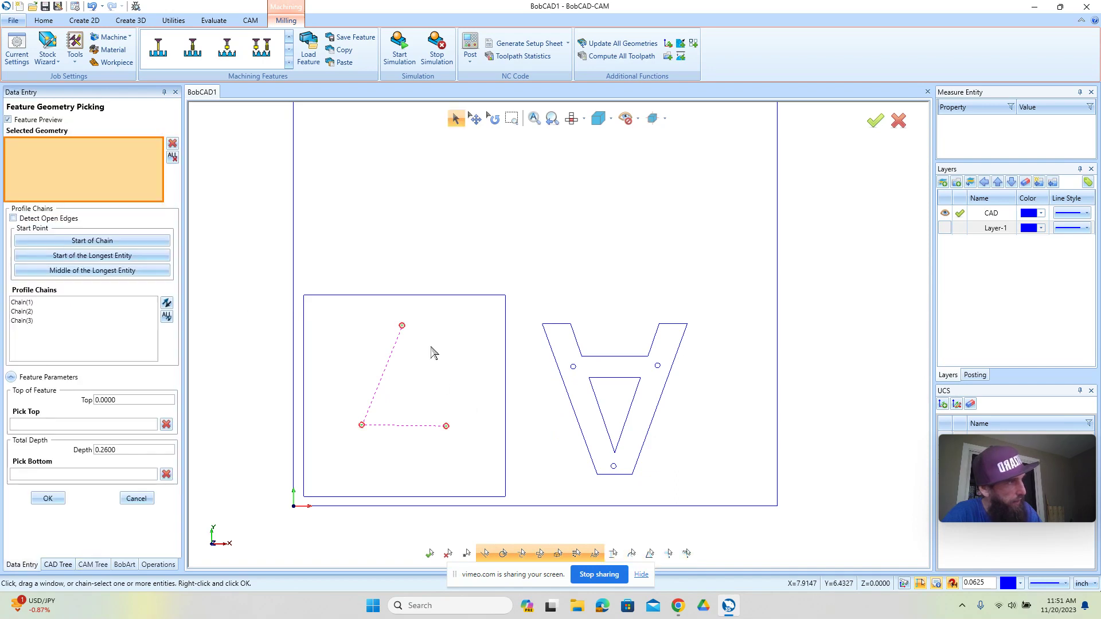
left_click(573, 366)
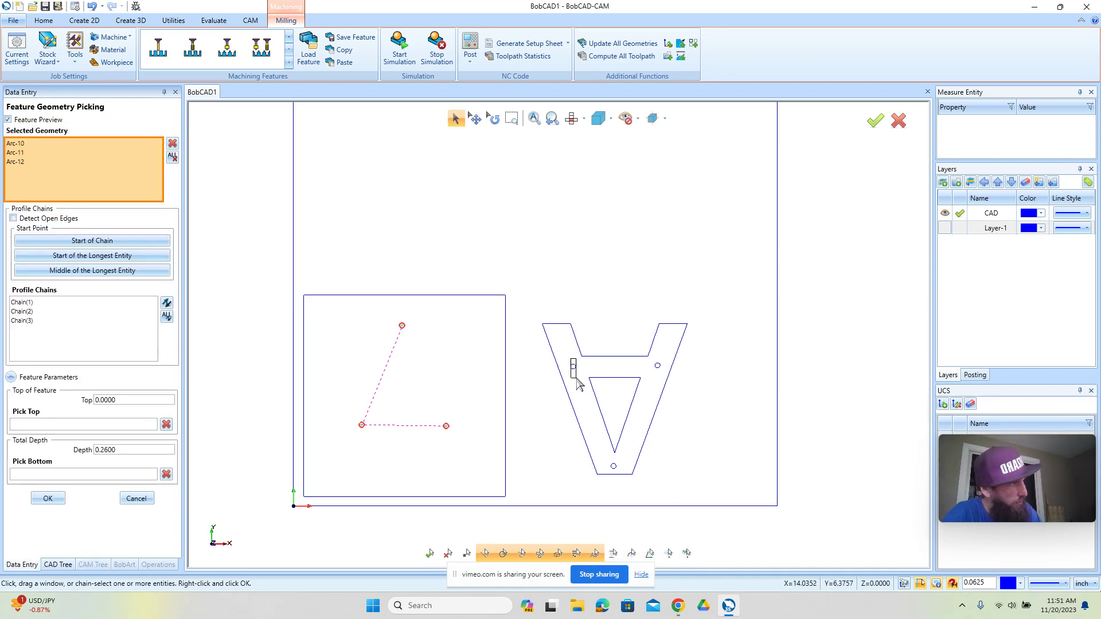
left_click(617, 469)
left_click(658, 366)
left_click(54, 498)
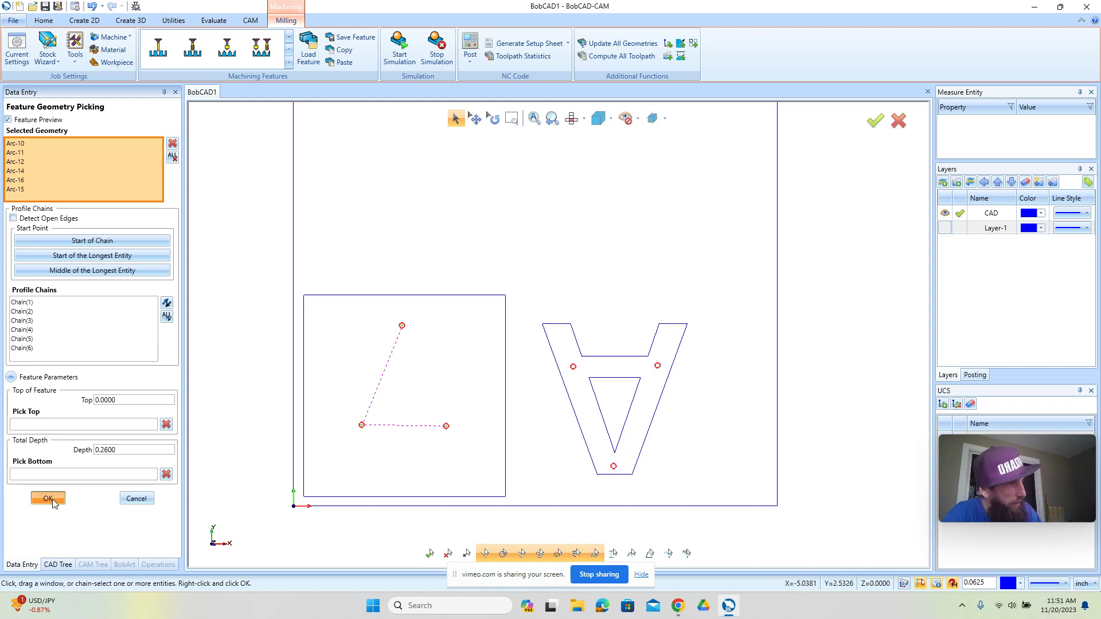
Recompute the Profile Rough toolpath and inspect the cuts inside the letter A's holes.
left_click(99, 302)
right_click(105, 302)
left_click(143, 324)
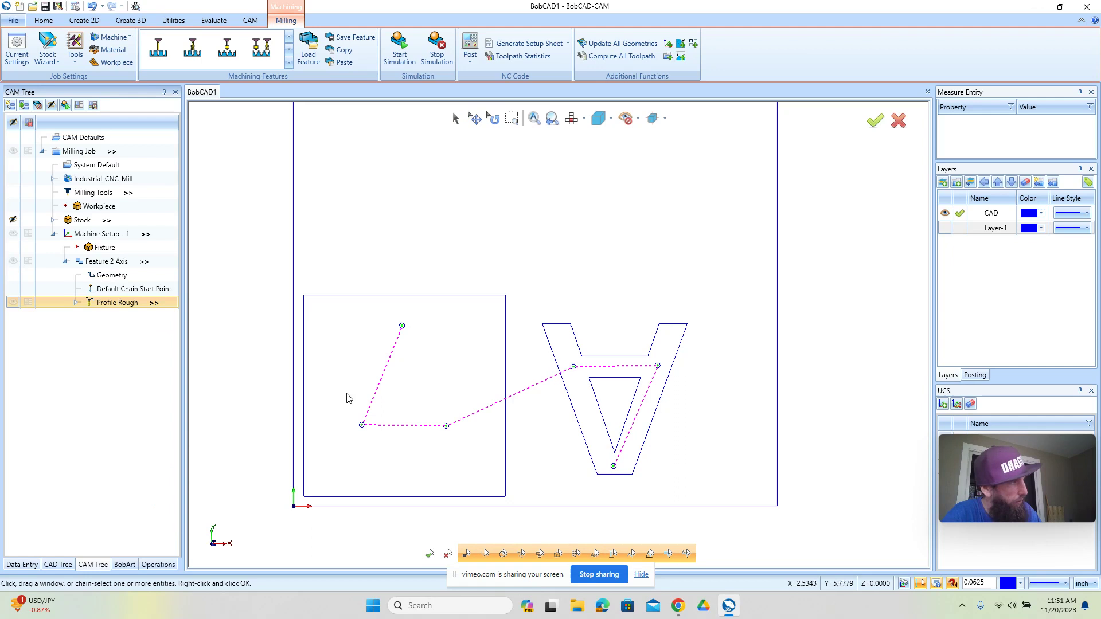
scroll(661, 369, "up", 5)
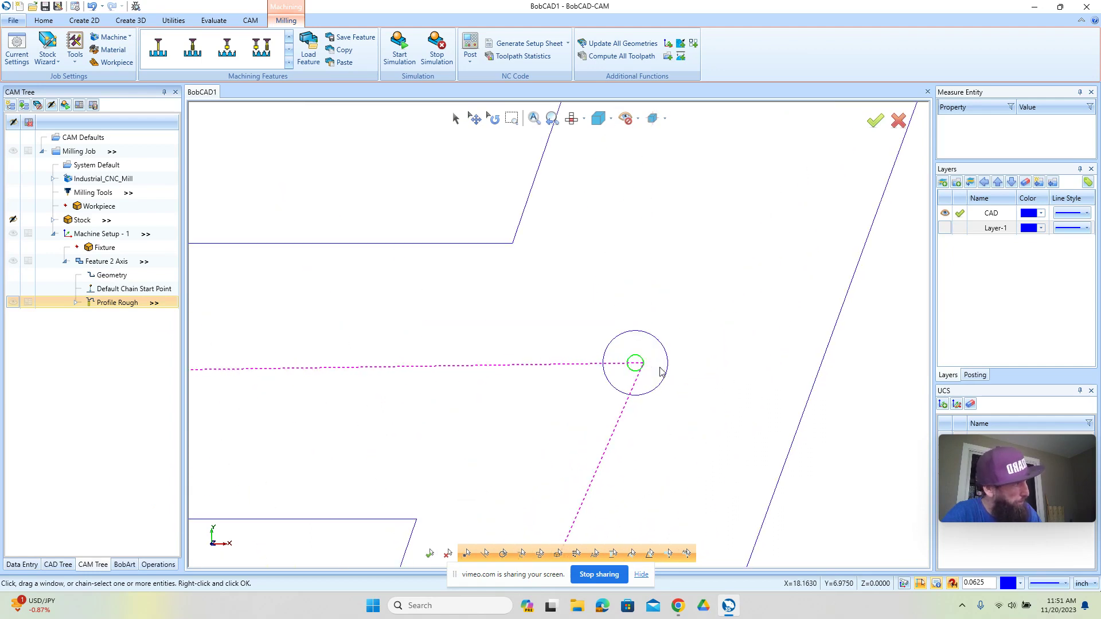
scroll(680, 332, "down", 6)
scroll(608, 449, "up", 5)
scroll(637, 439, "up", 4)
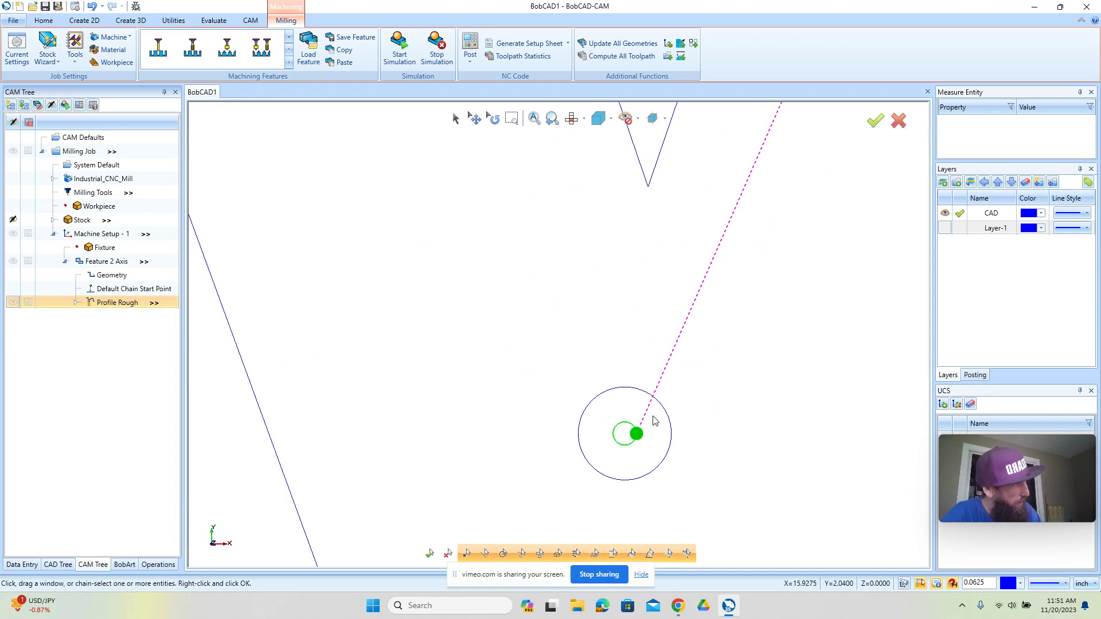
scroll(696, 413, "down", 6)
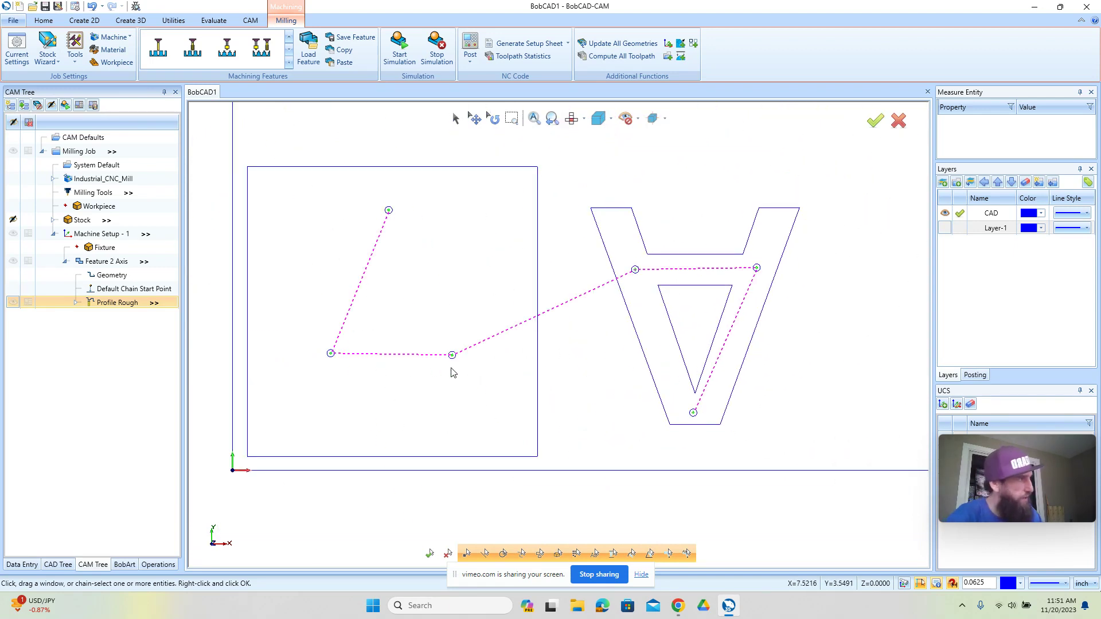
Reselect the feature's geometry to add the letter A's outer and inner outlines and the square's outline.
double_click(115, 275)
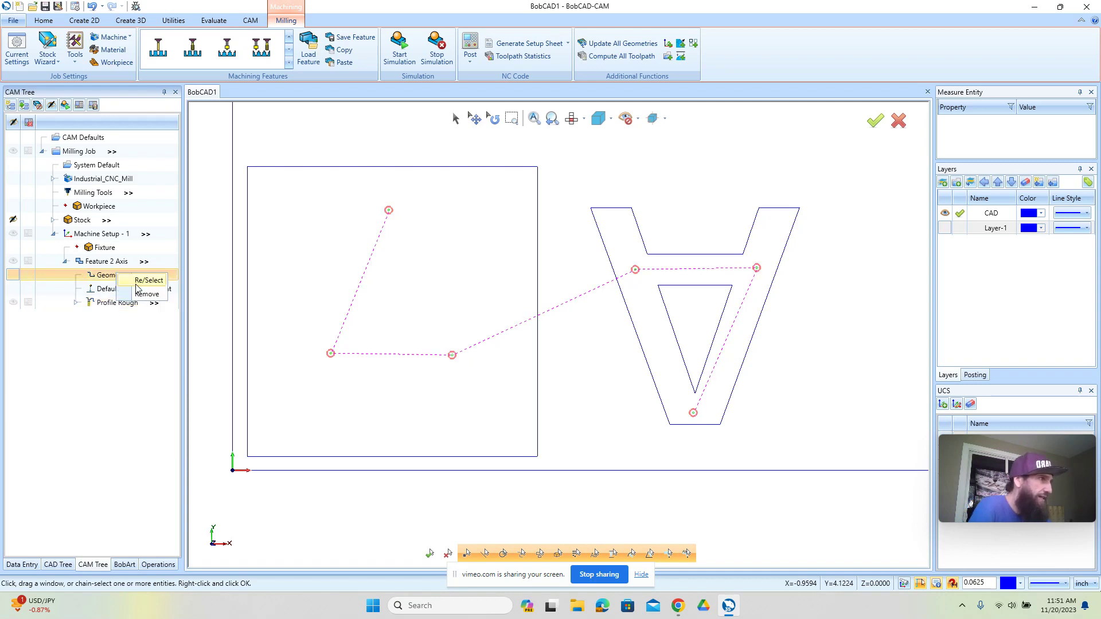
left_click(657, 358)
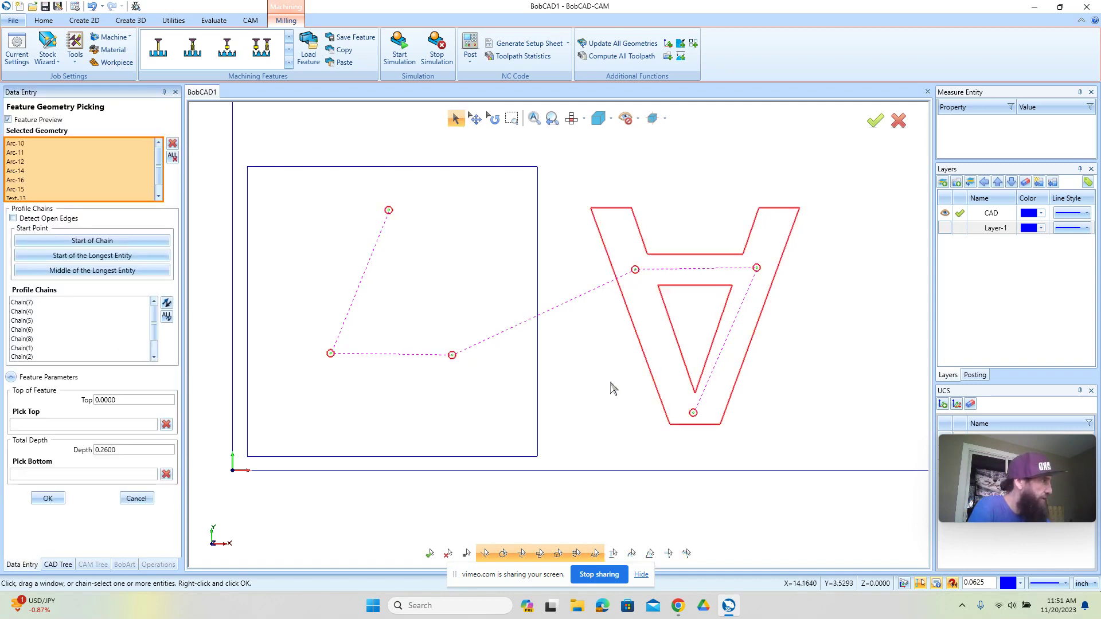
left_click(537, 390)
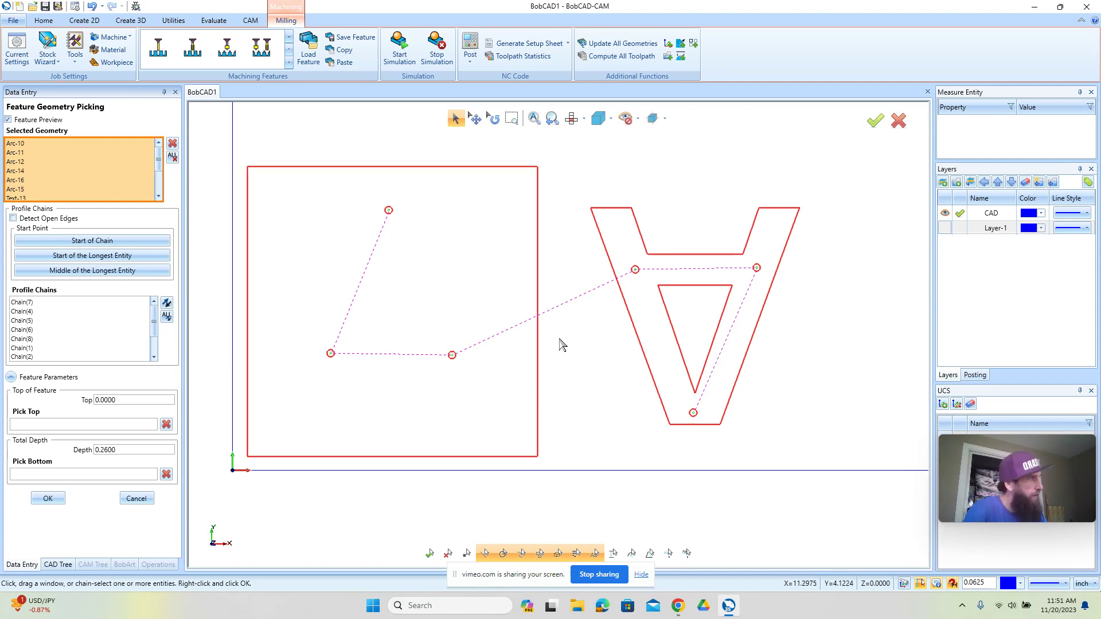
left_click(539, 399)
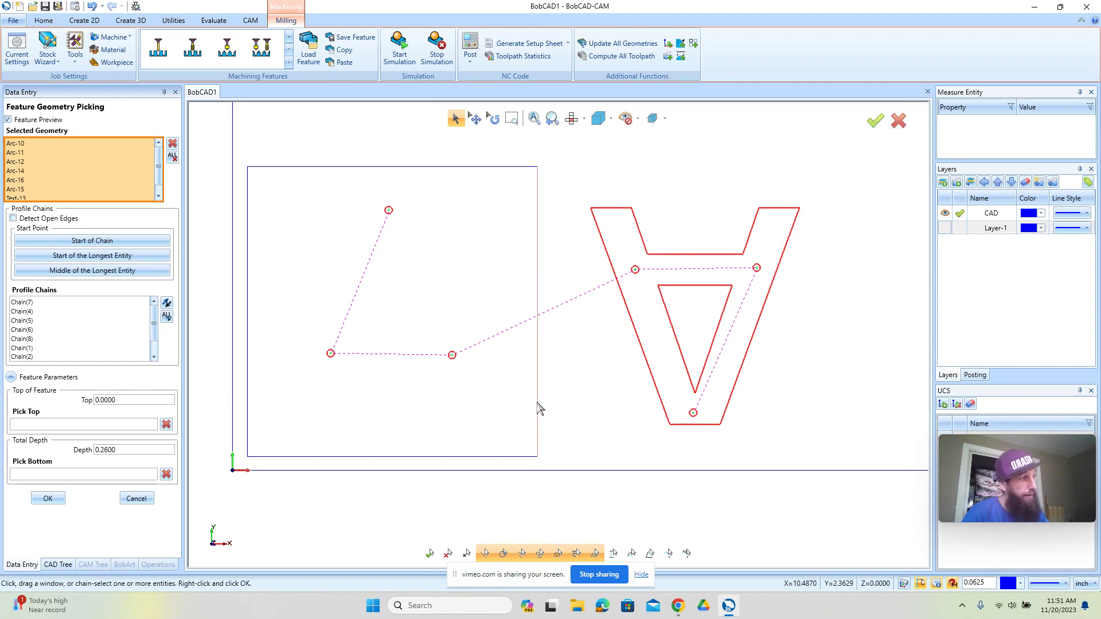
left_click(538, 404)
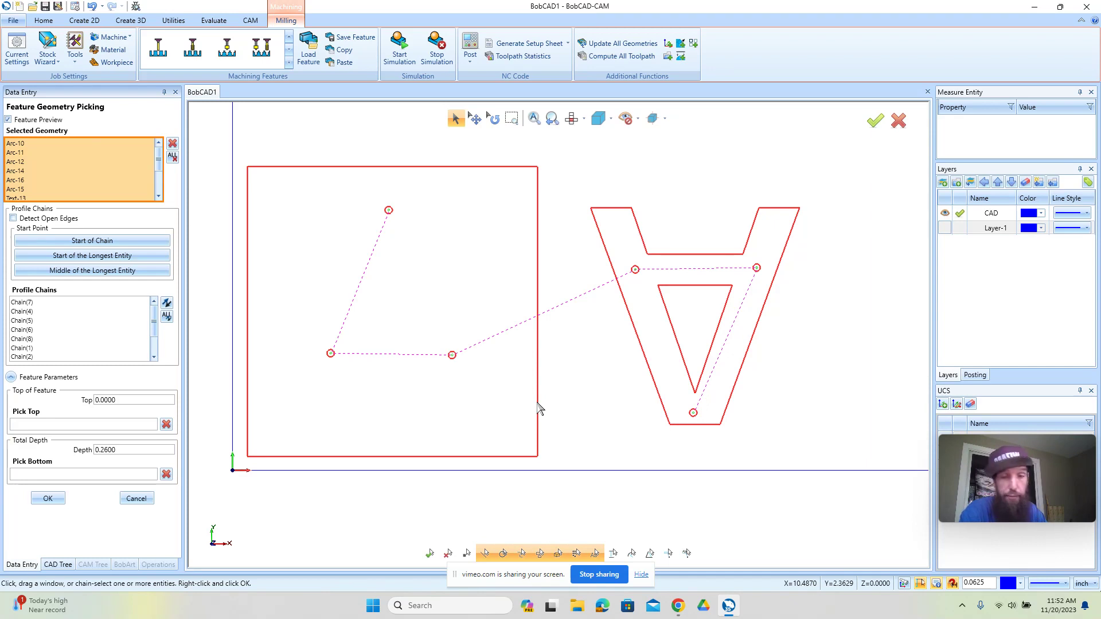
Select all profile chains and examine their start points and cutting directions on the holes, the letter A and the square.
left_click(50, 325)
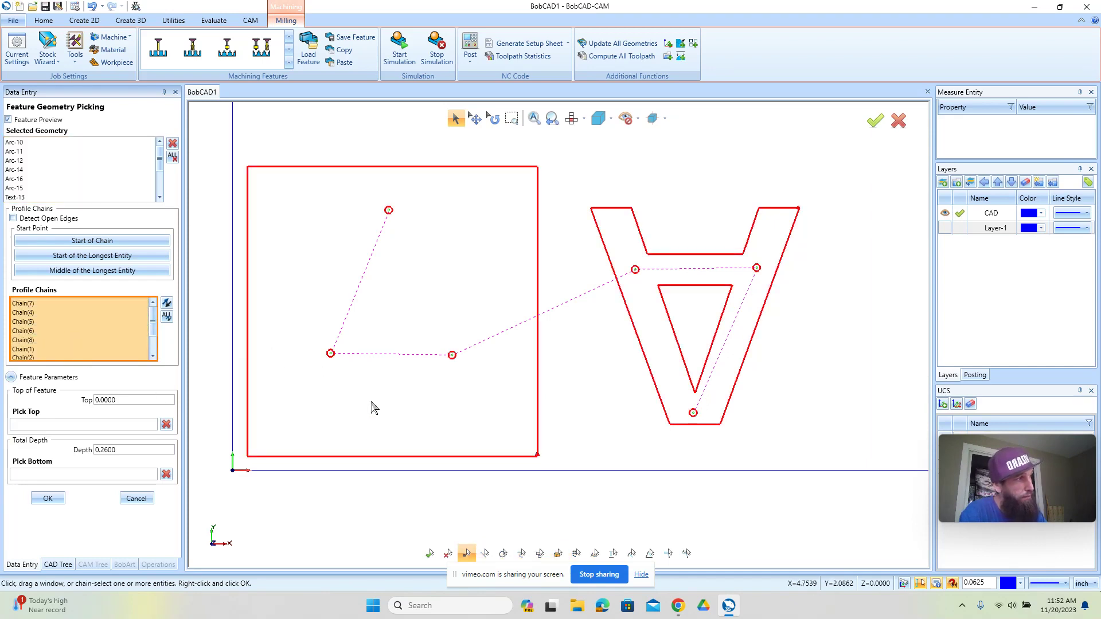
scroll(336, 355, "up", 5)
scroll(335, 370, "up", 3)
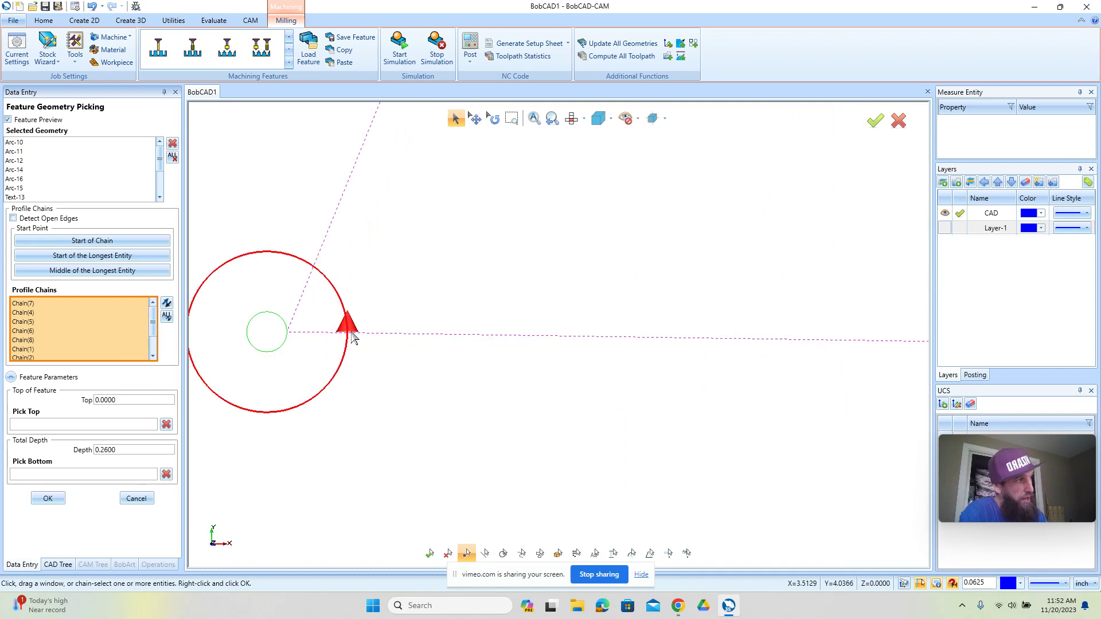
scroll(344, 338, "down", 5)
scroll(547, 347, "up", 5)
scroll(545, 339, "down", 5)
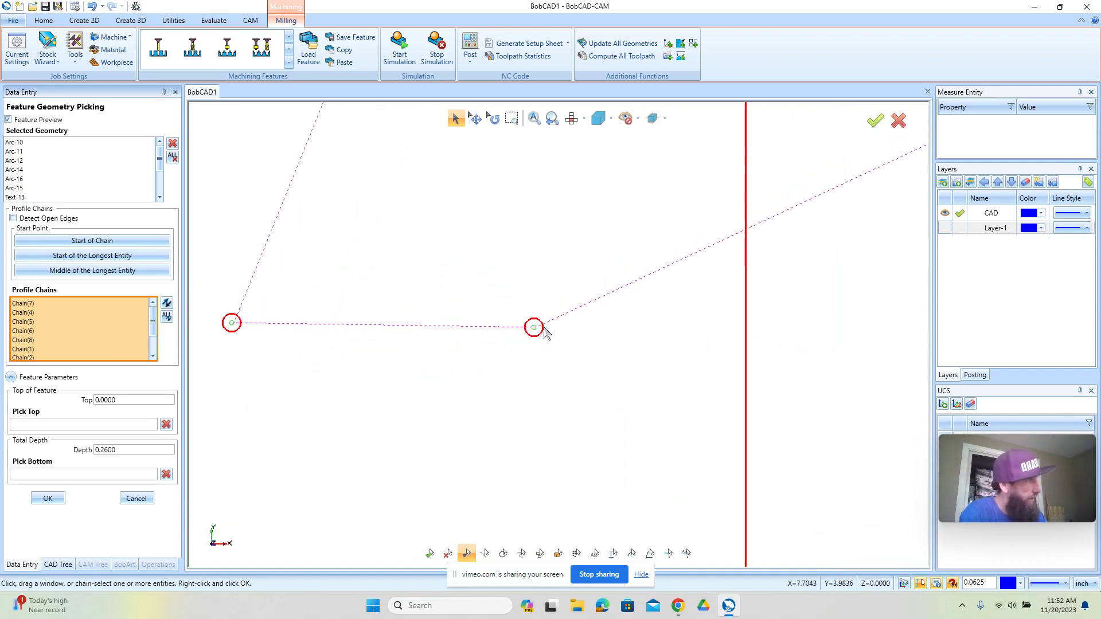
scroll(711, 307, "up", 5)
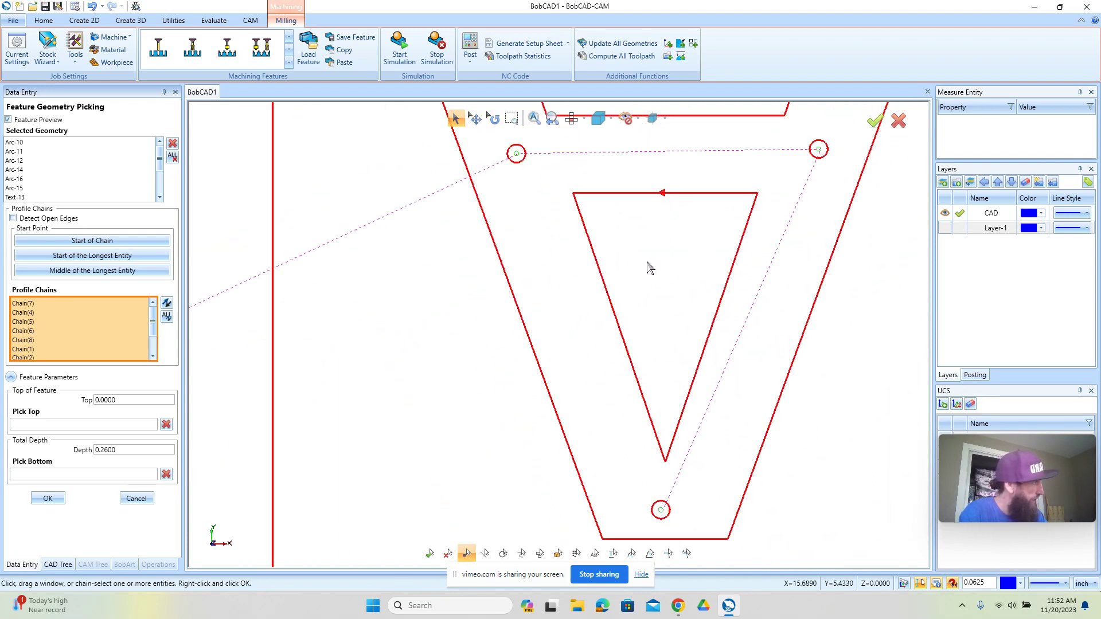
scroll(665, 271, "down", 5)
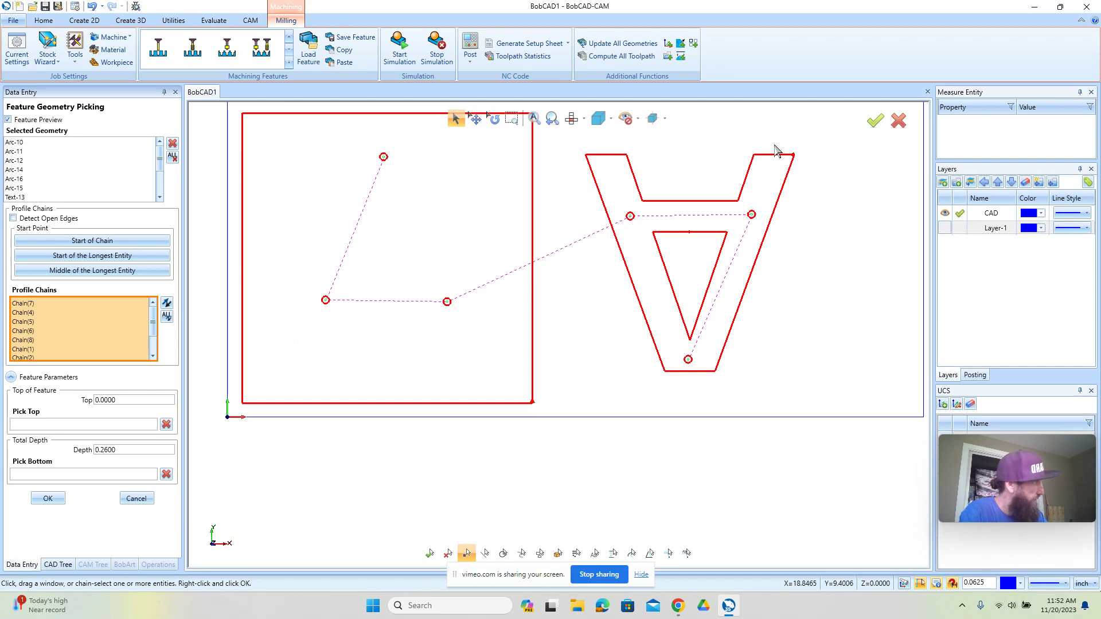
scroll(789, 156, "up", 3)
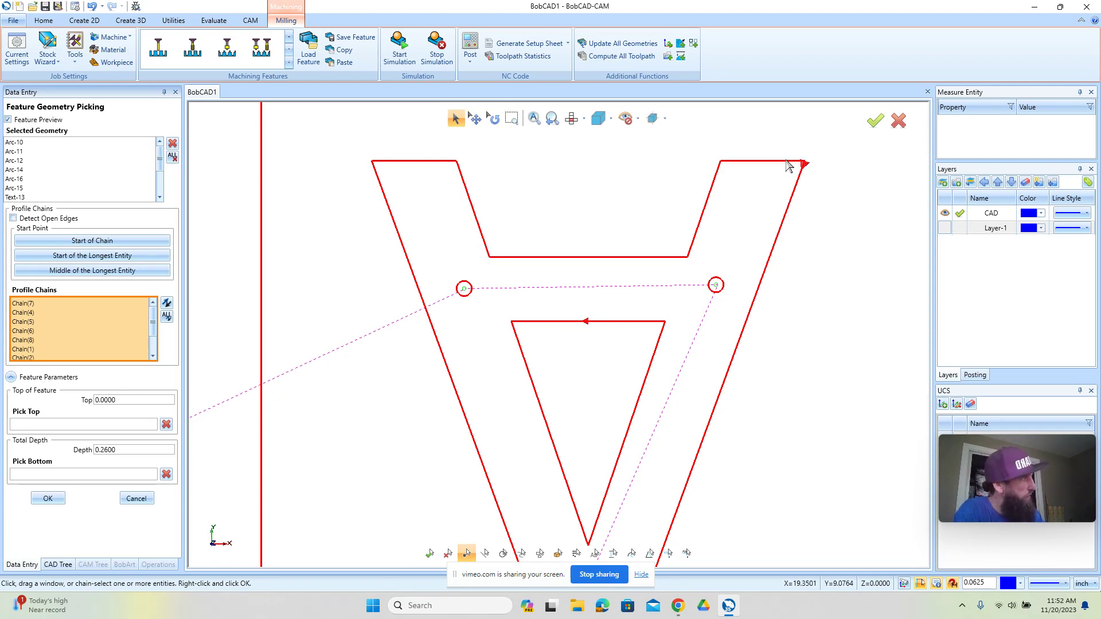
scroll(795, 179, "down", 5)
scroll(531, 298, "up", 3)
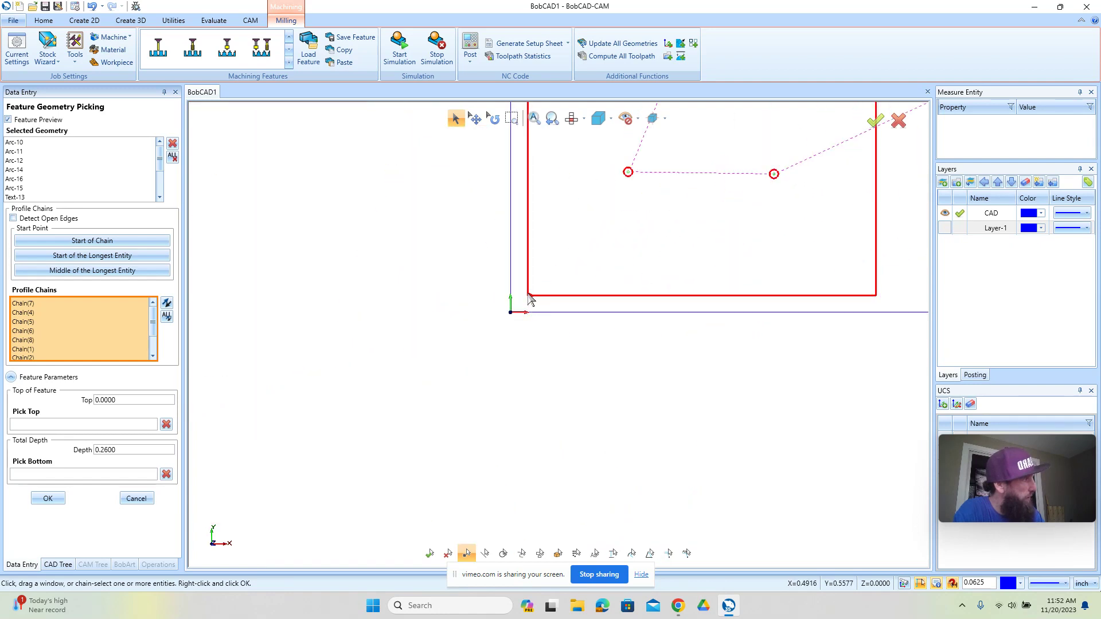
Accept the feature geometry and recompute the Profile Rough toolpath, checking the offsets around the letter A and the square.
left_click(48, 498)
right_click(106, 303)
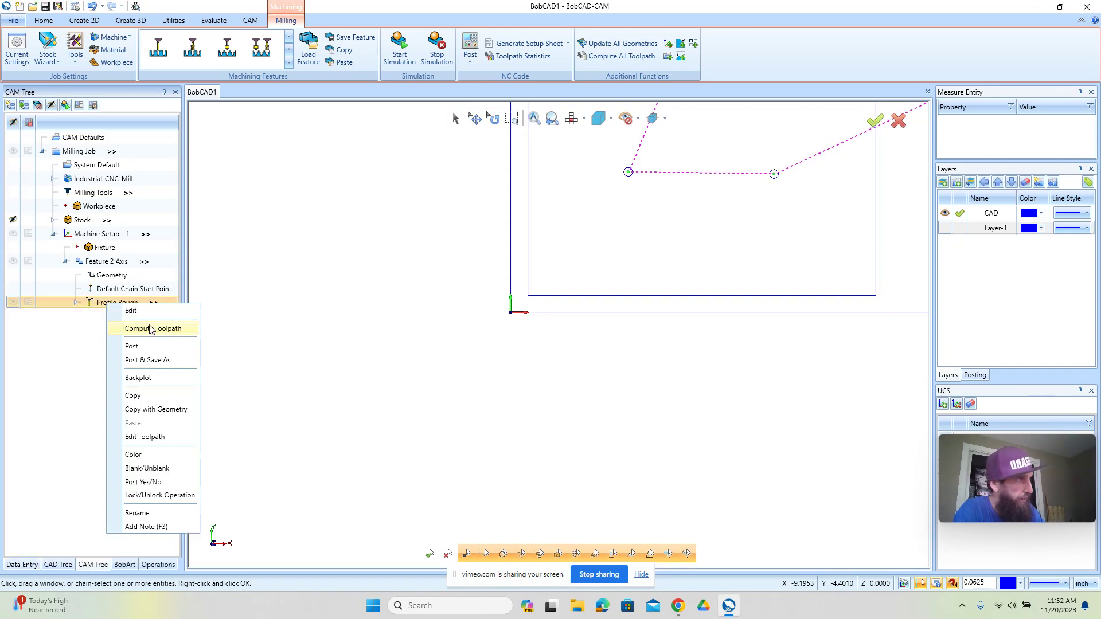
left_click(151, 329)
scroll(432, 453, "down", 2)
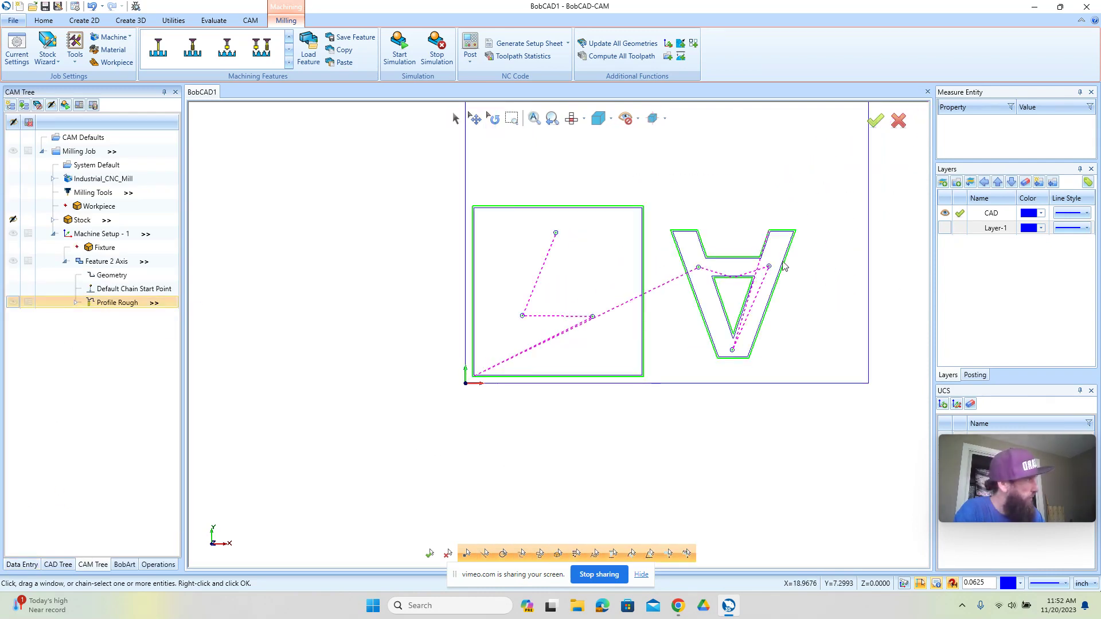
scroll(759, 273, "up", 4)
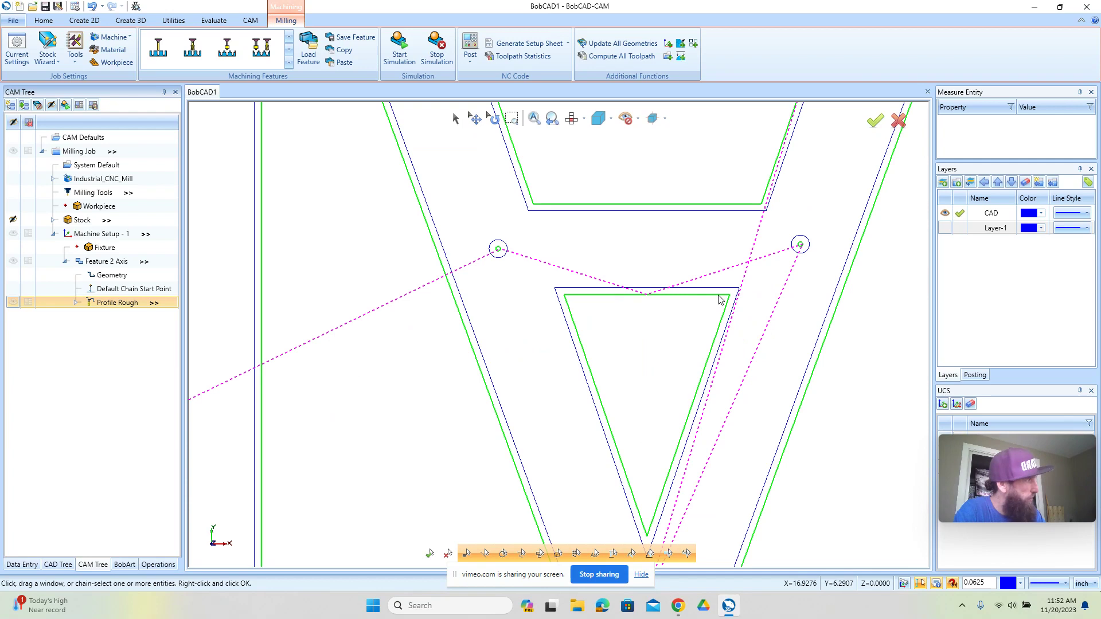
scroll(720, 300, "down", 1)
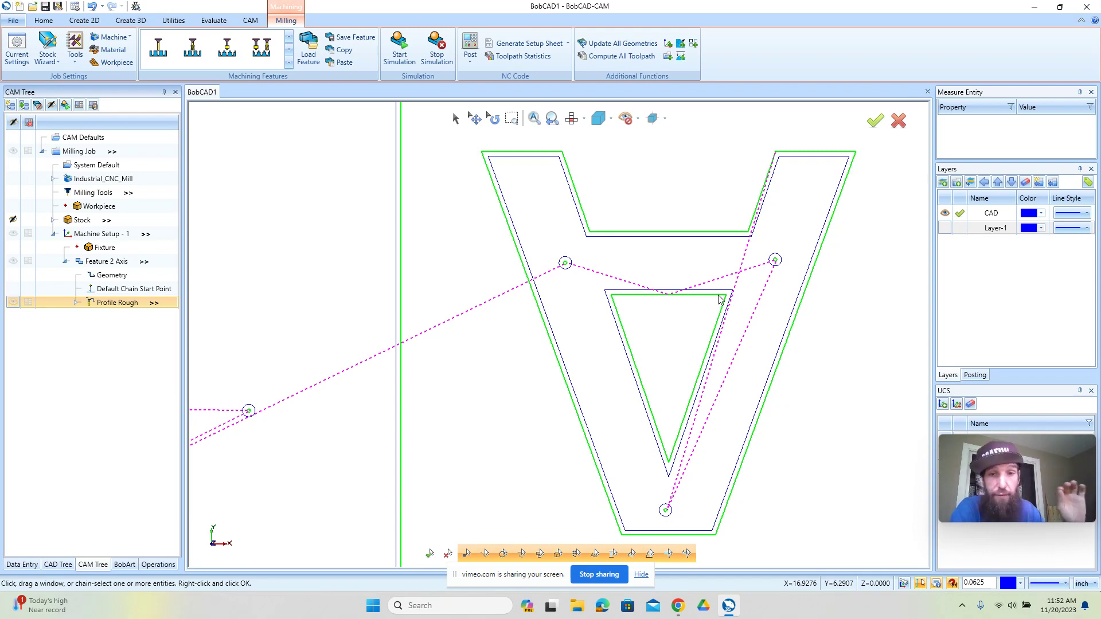
scroll(651, 251, "down", 3)
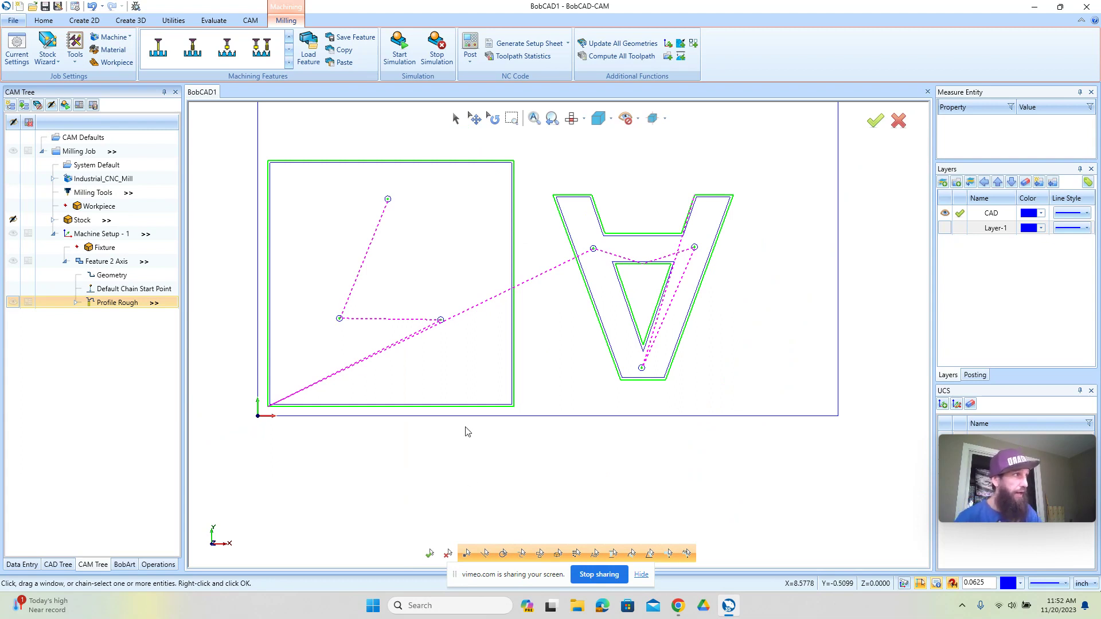
Open the Backplot of the Profile Rough operation, hide the tool's holder and arbor, and display the tool as Wireframe.
right_click(127, 308)
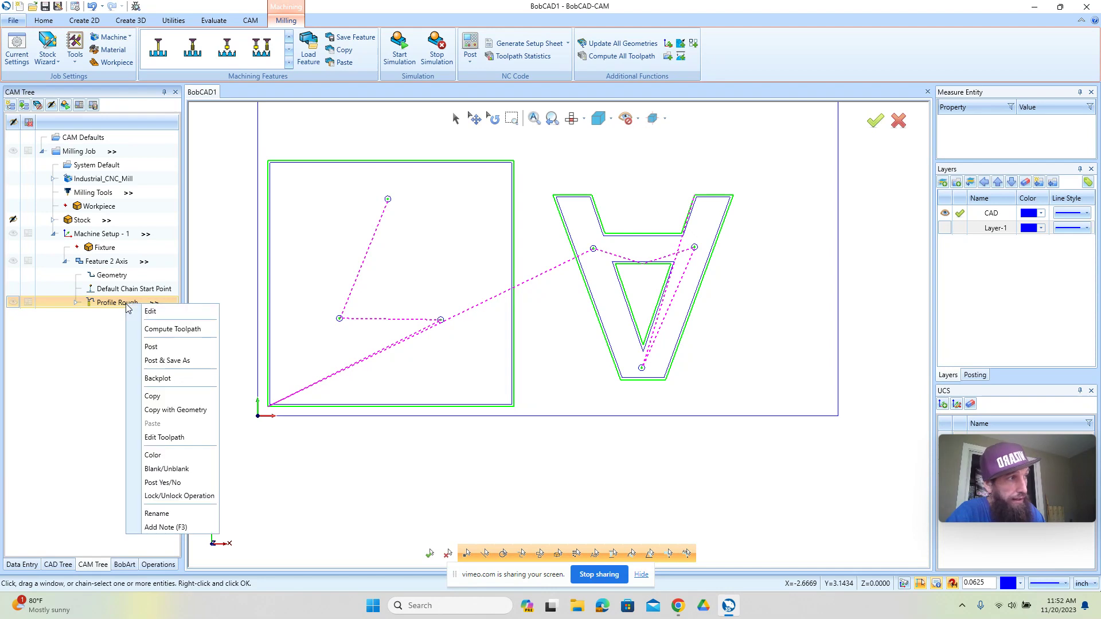
left_click(194, 386)
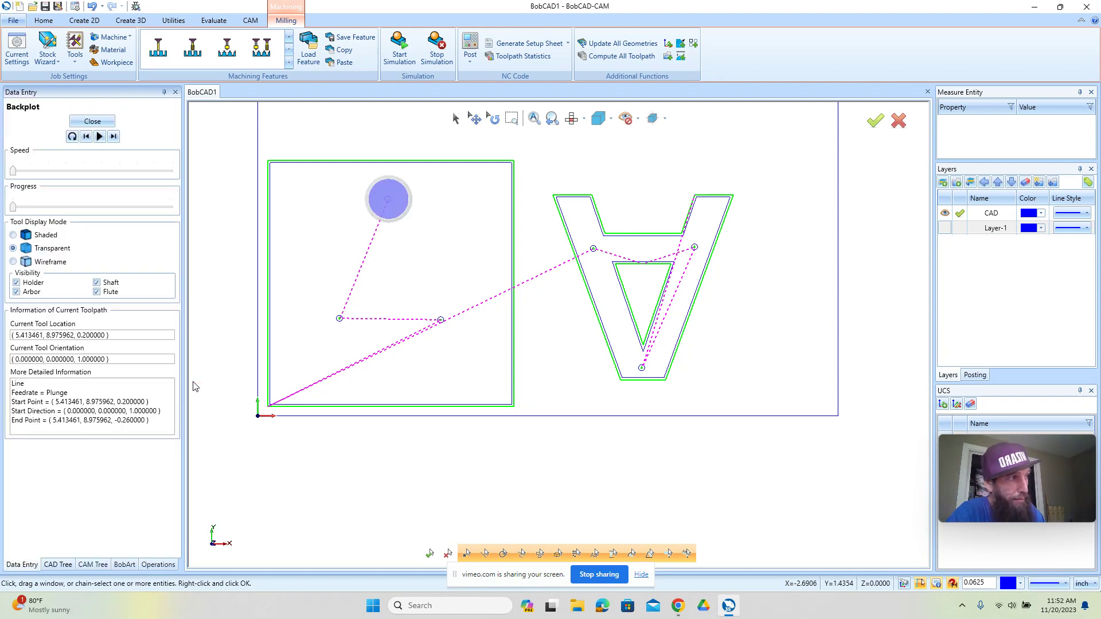
left_click(17, 283)
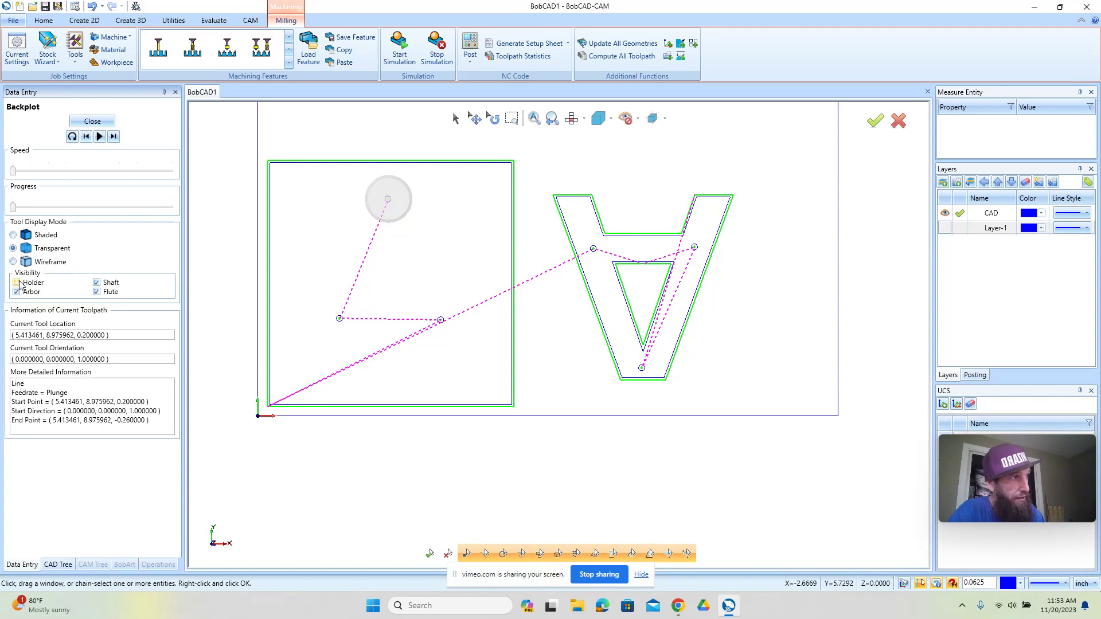
left_click(17, 292)
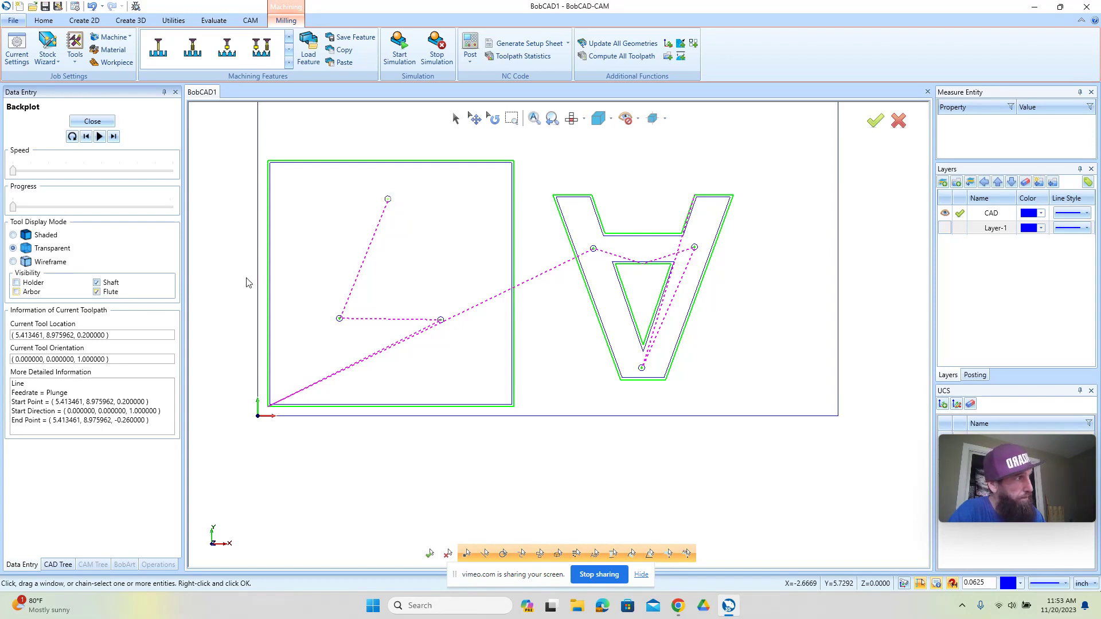
left_click(13, 235)
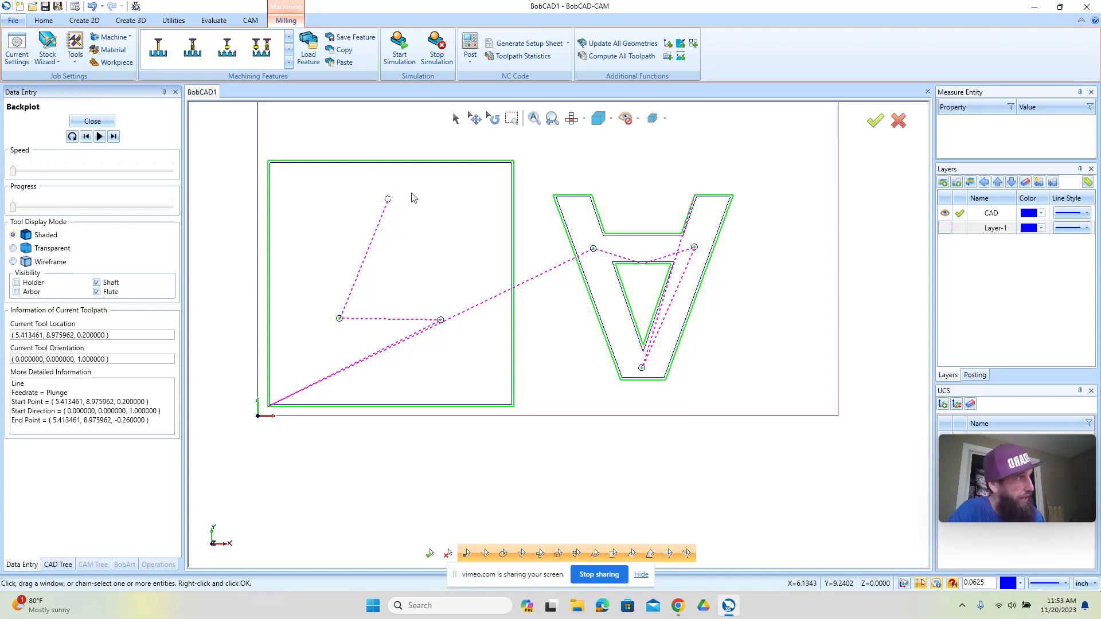
scroll(388, 196, "up", 5)
left_click(14, 262)
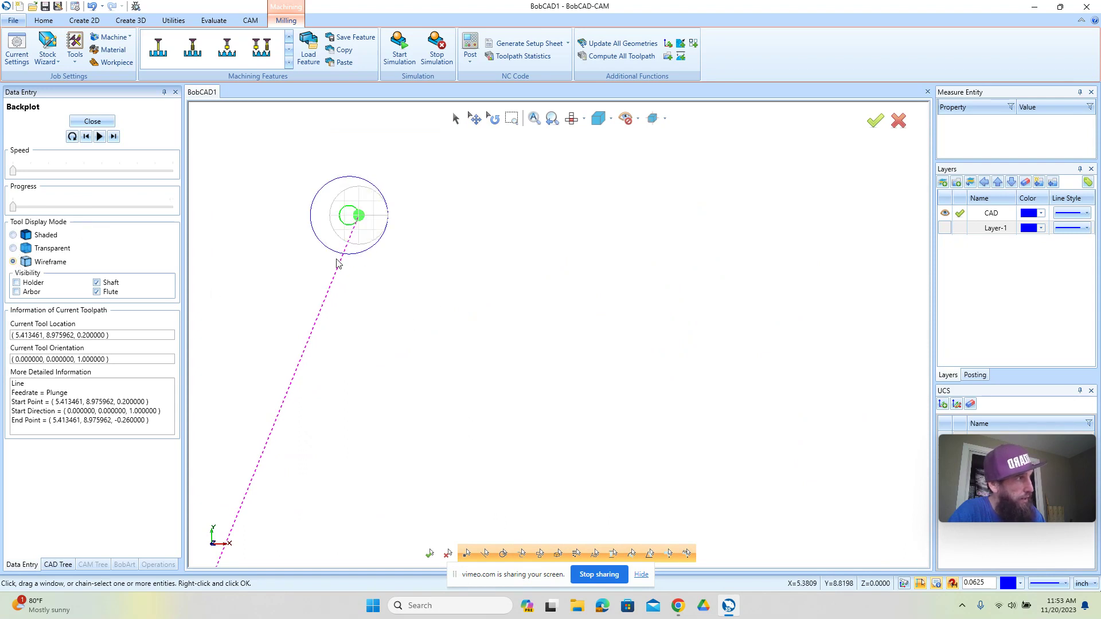
Step the backplot through the square's hole cuts, examine the moves between the holes, and close the backplot.
scroll(364, 247, "down", 3)
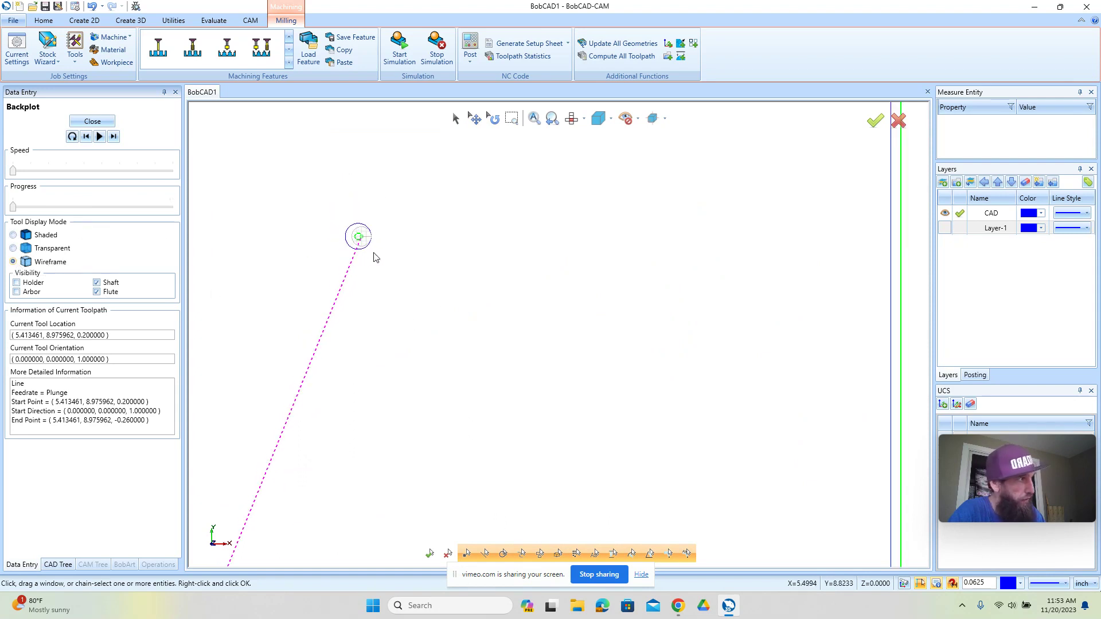
scroll(376, 257, "down", 2)
left_click(114, 136)
left_click(113, 136)
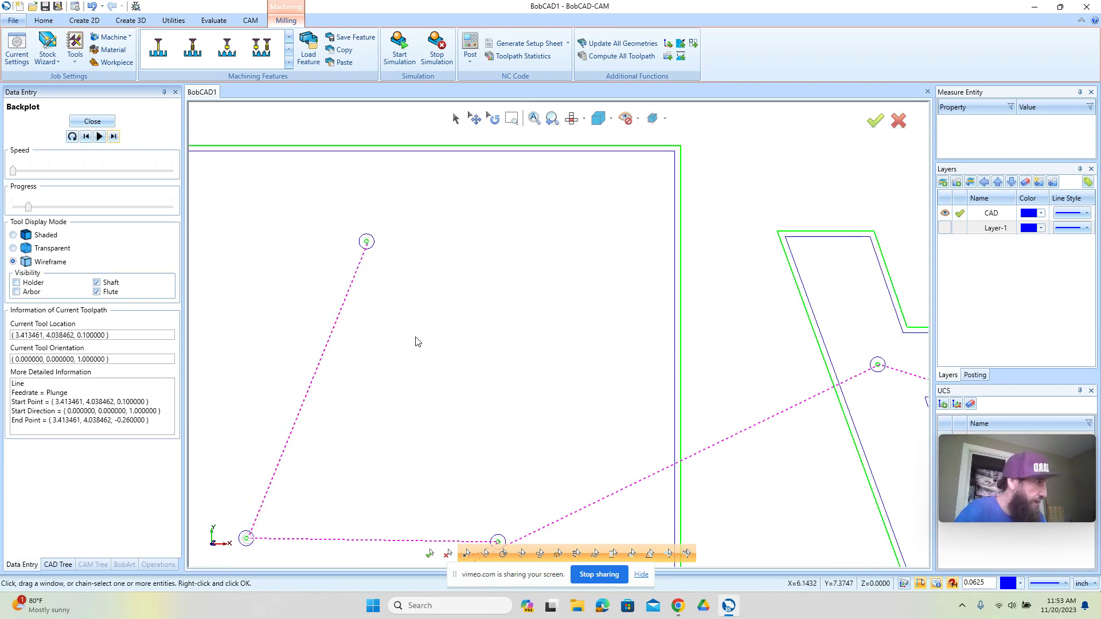
scroll(411, 343, "down", 3)
scroll(344, 419, "up", 5)
left_click(114, 137)
left_click(114, 137)
left_click(113, 136)
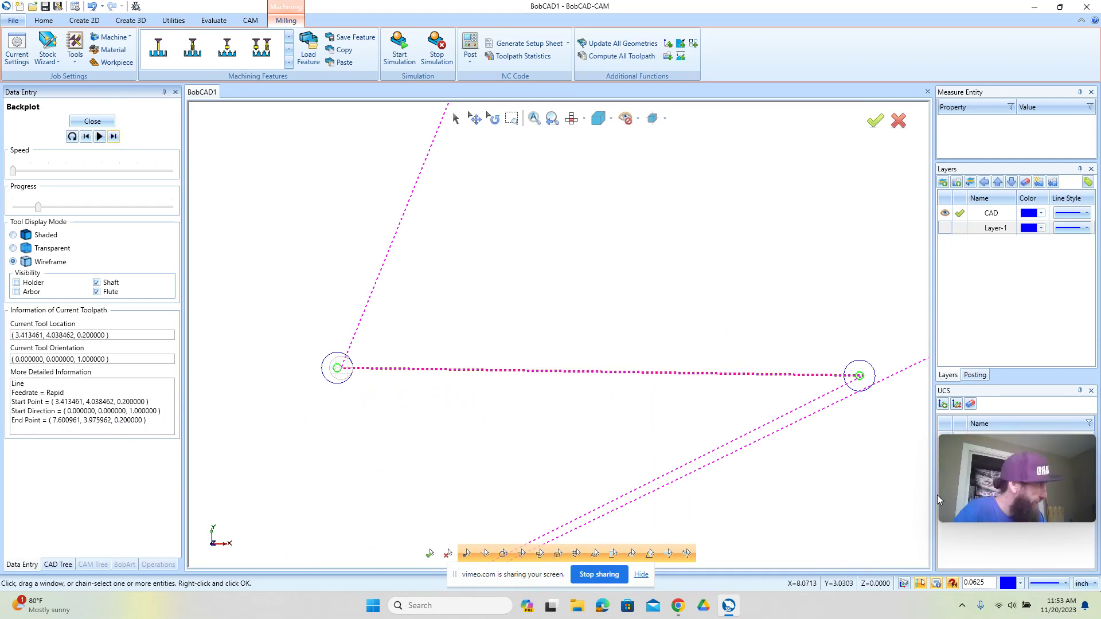
scroll(618, 381, "down", 3)
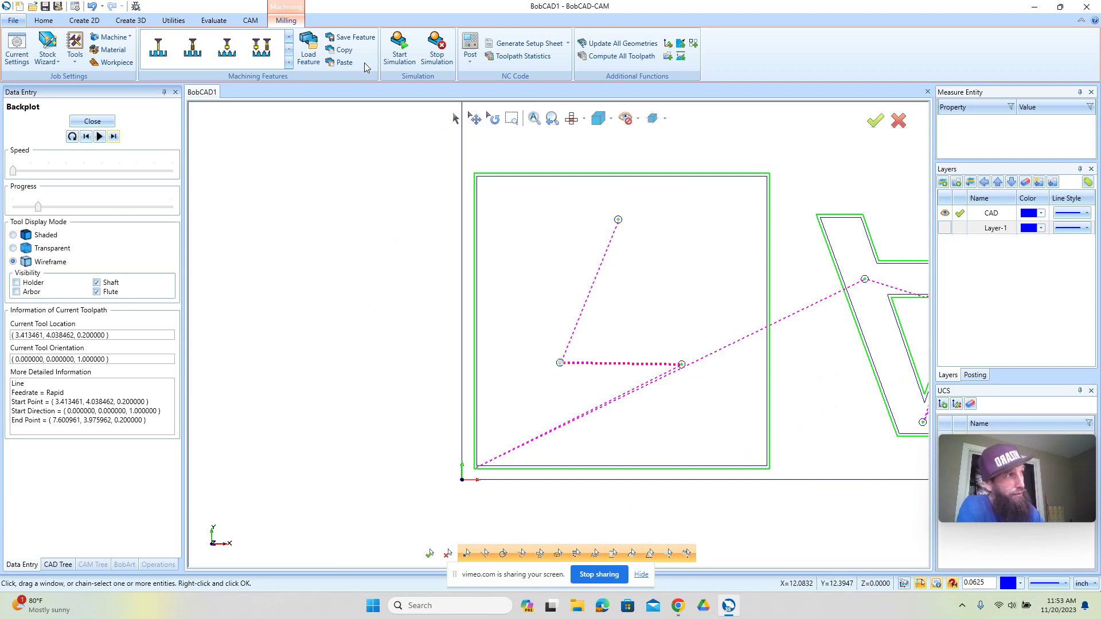
left_click(93, 121)
Simulate the whole job on the stock at an increased run speed, inspect the finished cuts, and exit the simulation.
left_click(392, 46)
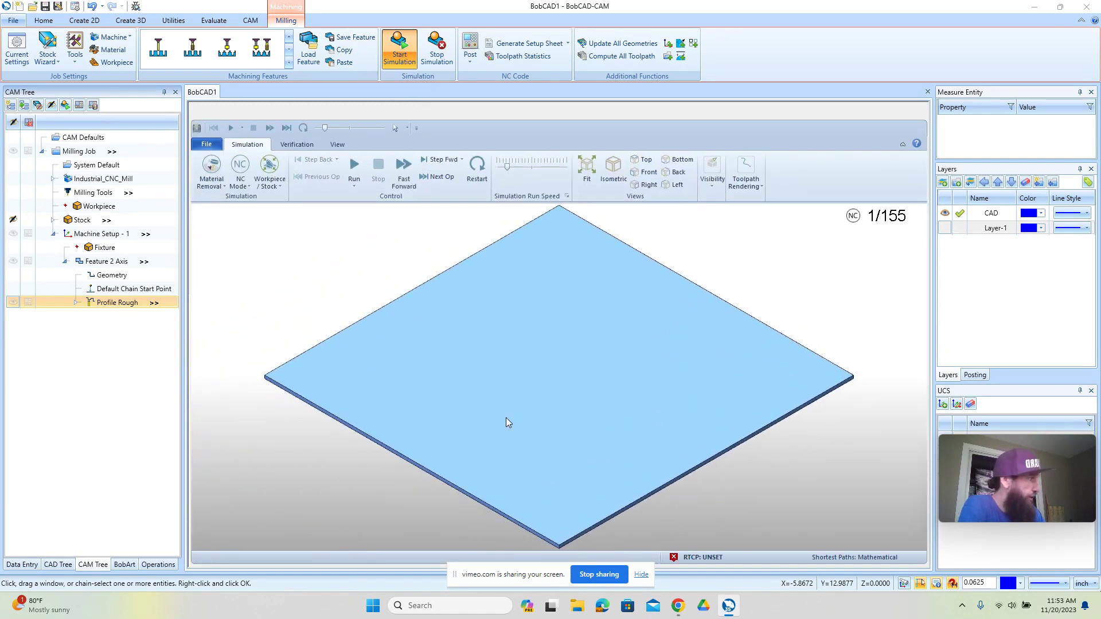
left_click(354, 185)
left_click(359, 210)
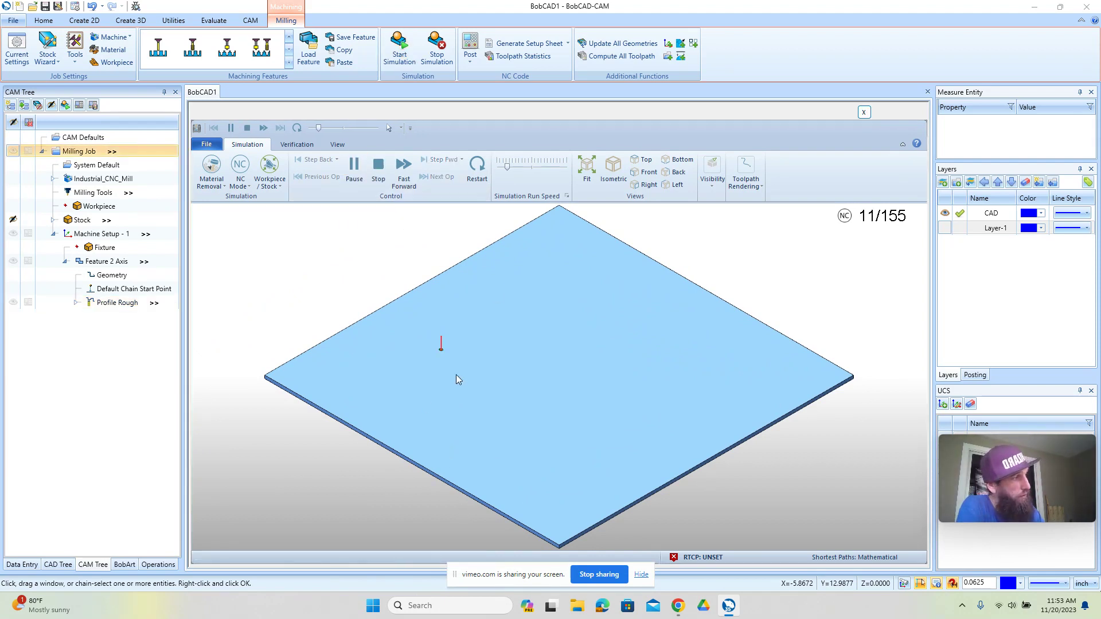
scroll(452, 355, "up", 1)
left_click_drag(508, 170, 521, 169)
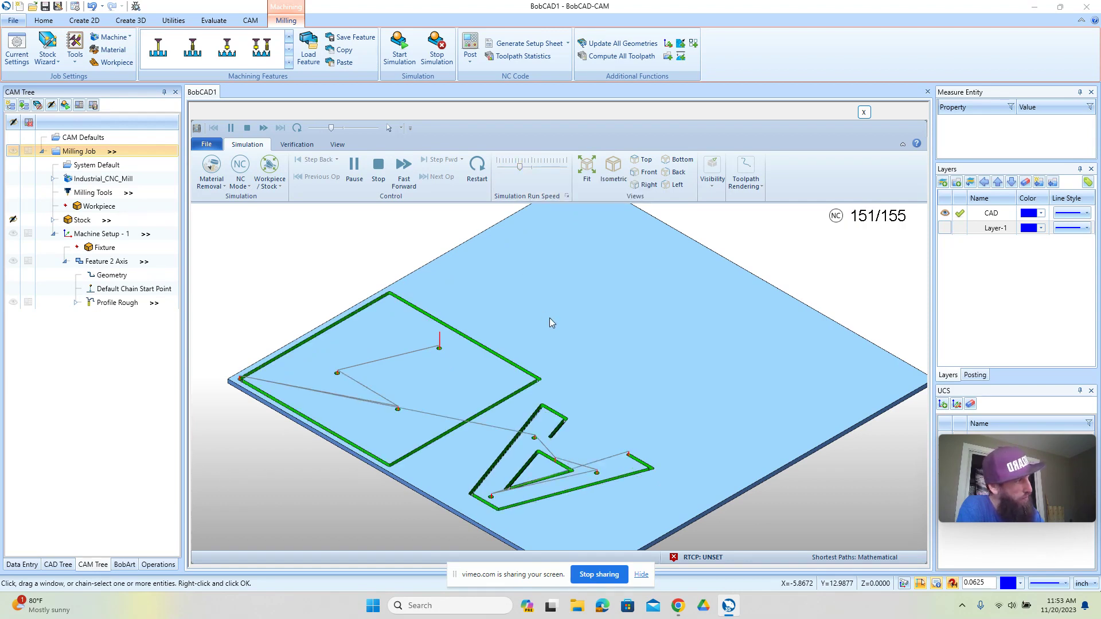
scroll(441, 355, "down", 1)
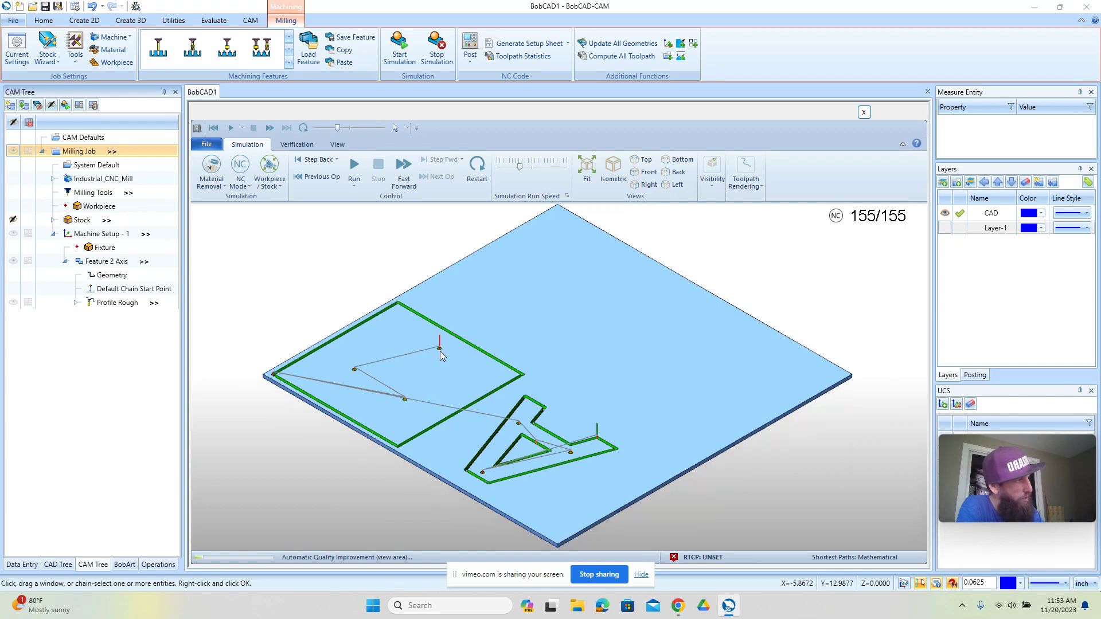
scroll(440, 351, "down", 1)
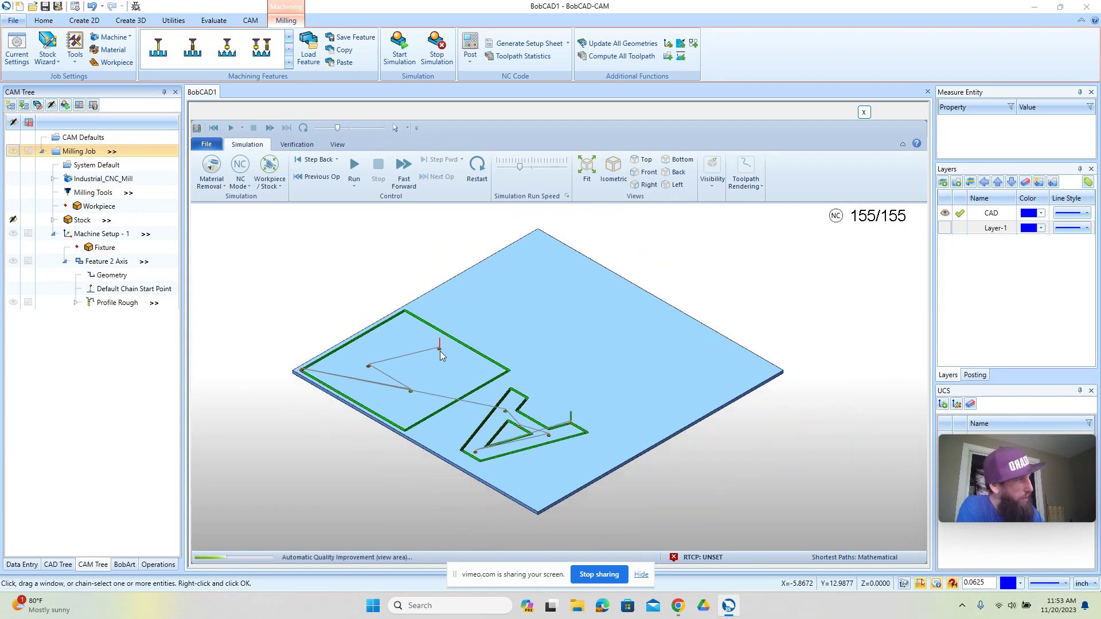
left_click(865, 113)
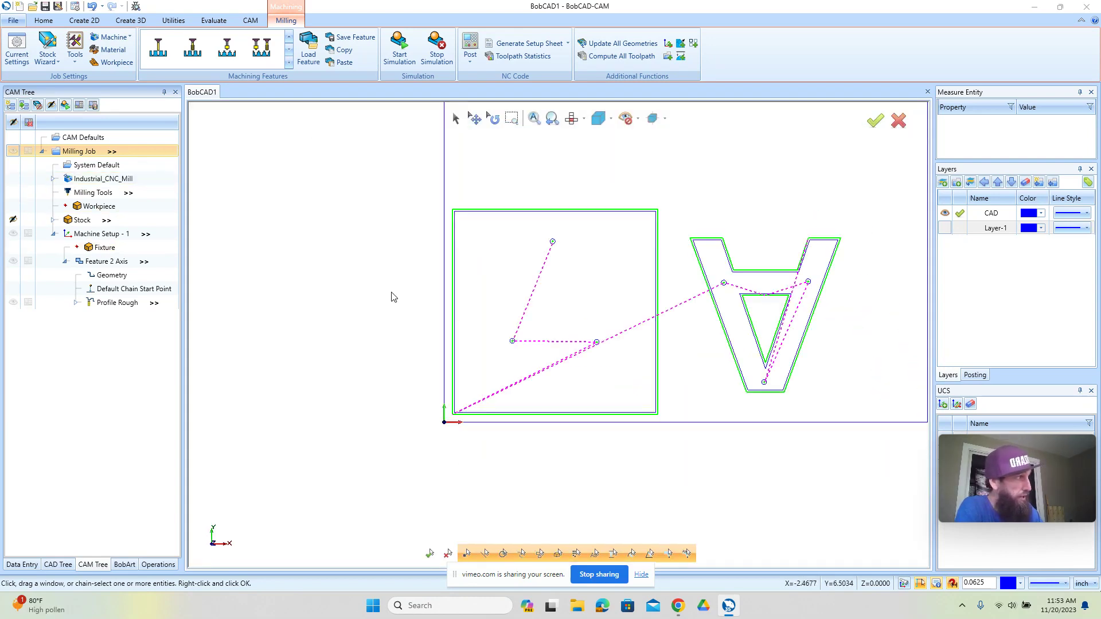
Post the milling job to generate its NC code.
scroll(399, 296, "down", 3)
scroll(607, 260, "up", 2)
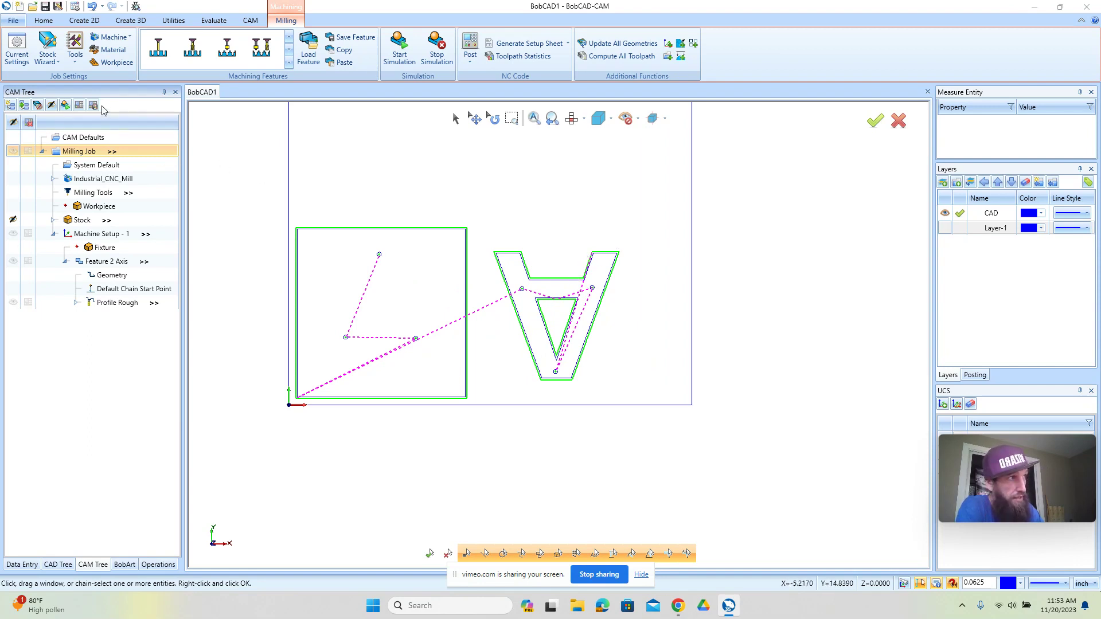
left_click(79, 105)
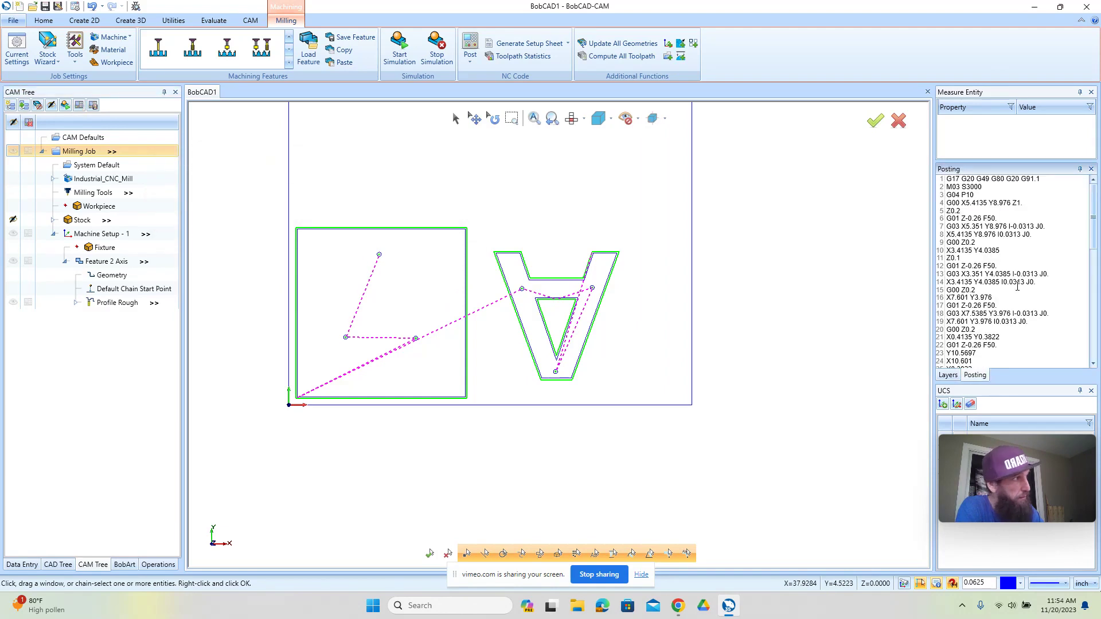